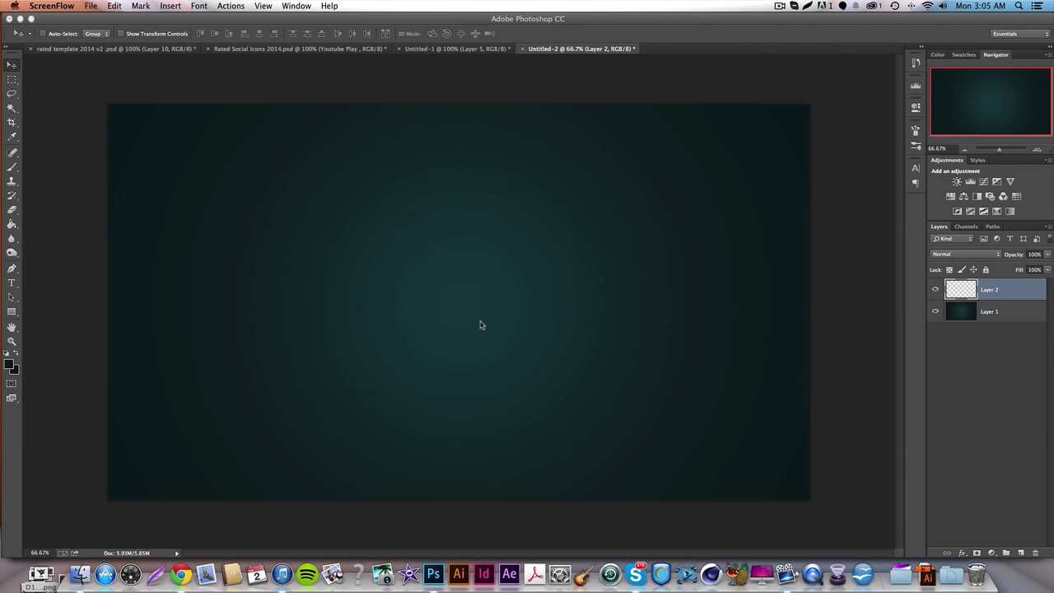
pyautogui.click(453, 50)
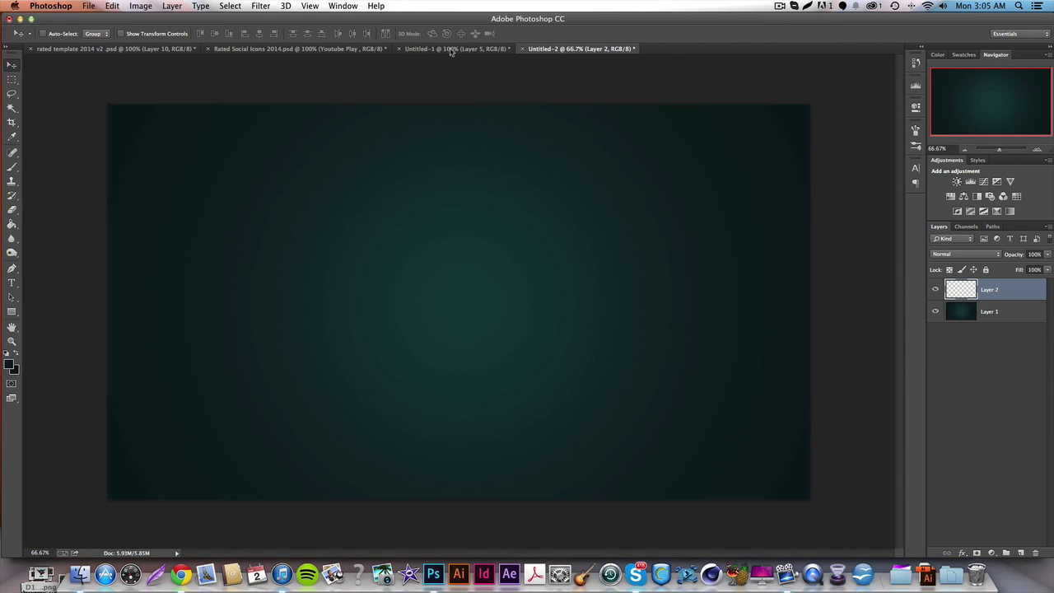
pyautogui.click(453, 50)
pyautogui.click(306, 48)
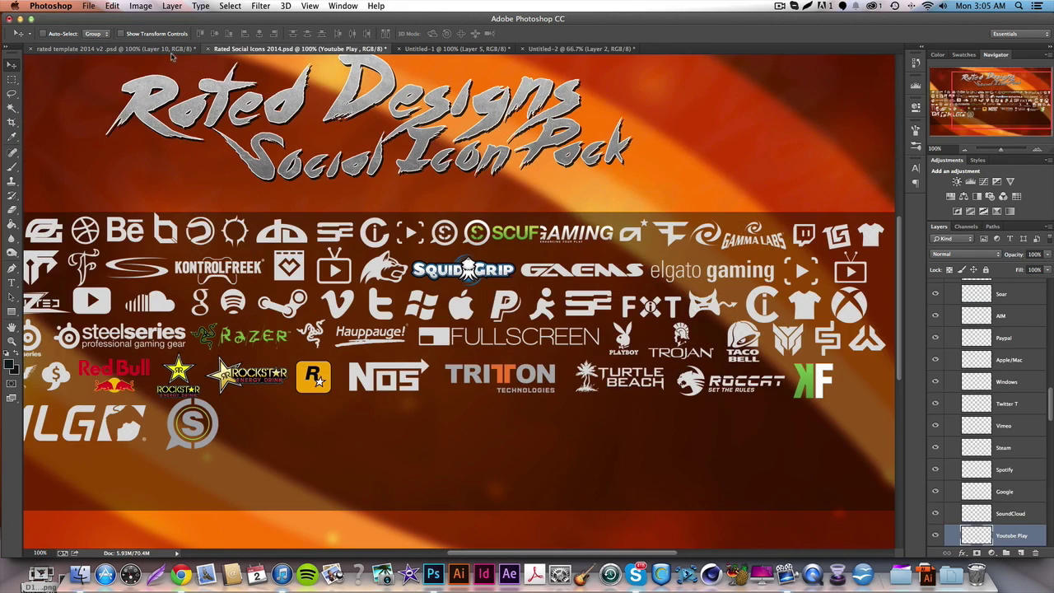
pyautogui.click(168, 50)
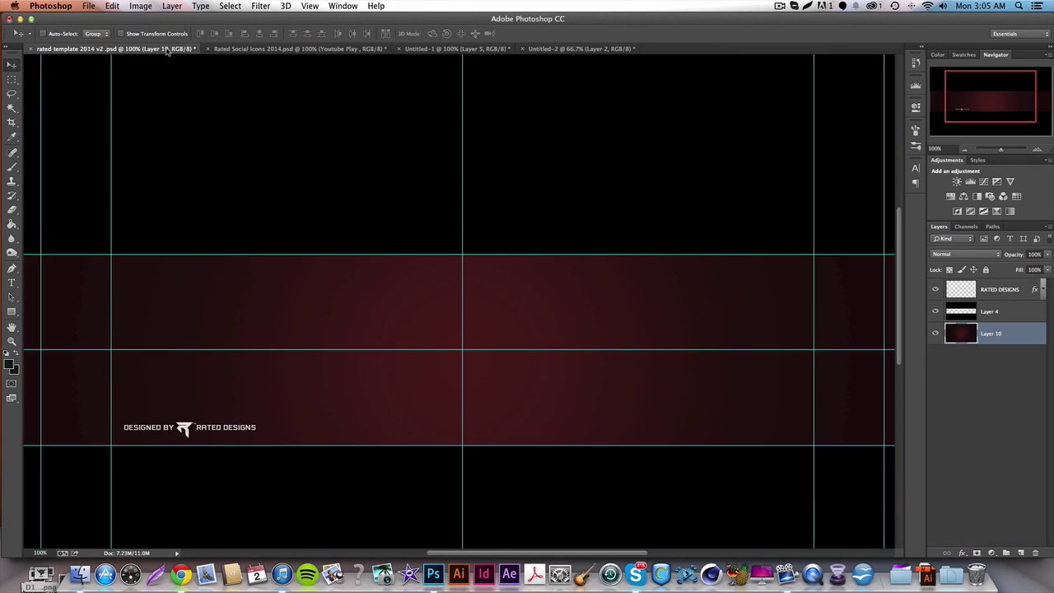
pyautogui.click(563, 47)
# Open AGONY-BANNER-.png from the Photoshop stuff folder
pyautogui.click(88, 6)
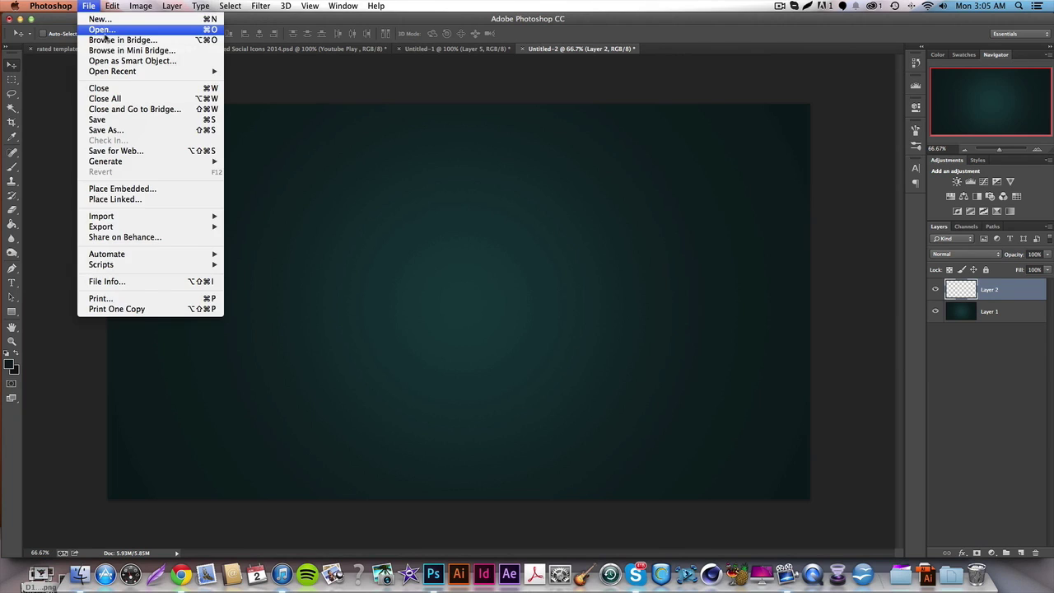
pyautogui.click(104, 33)
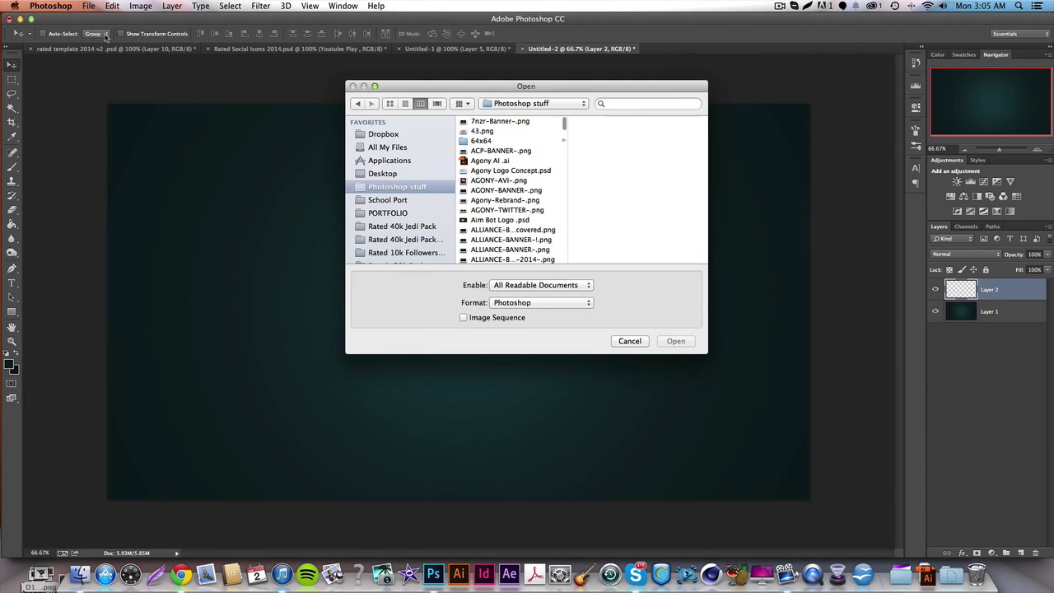
pyautogui.click(392, 175)
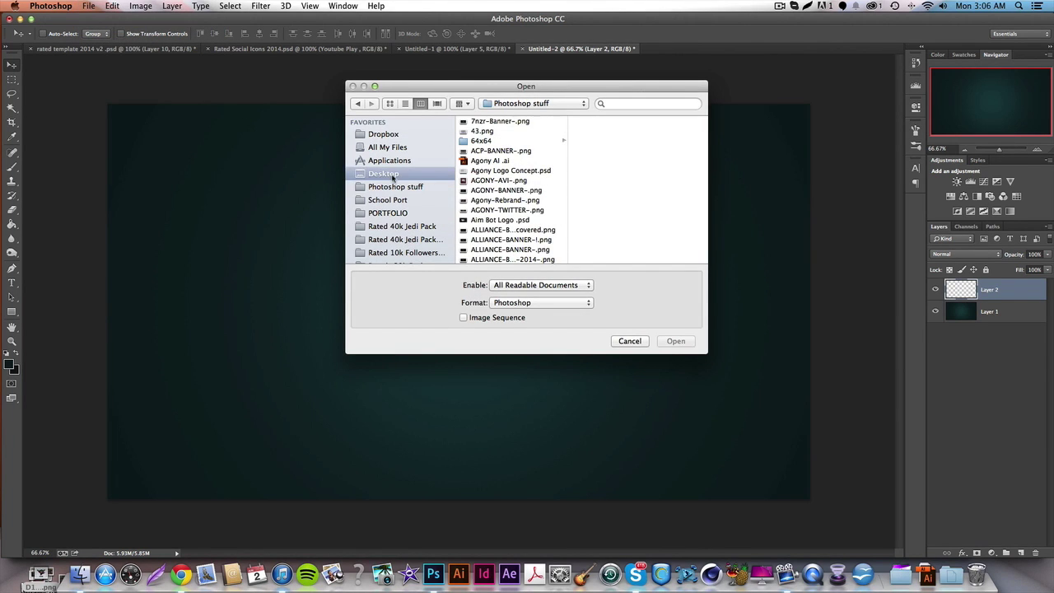
pyautogui.click(421, 192)
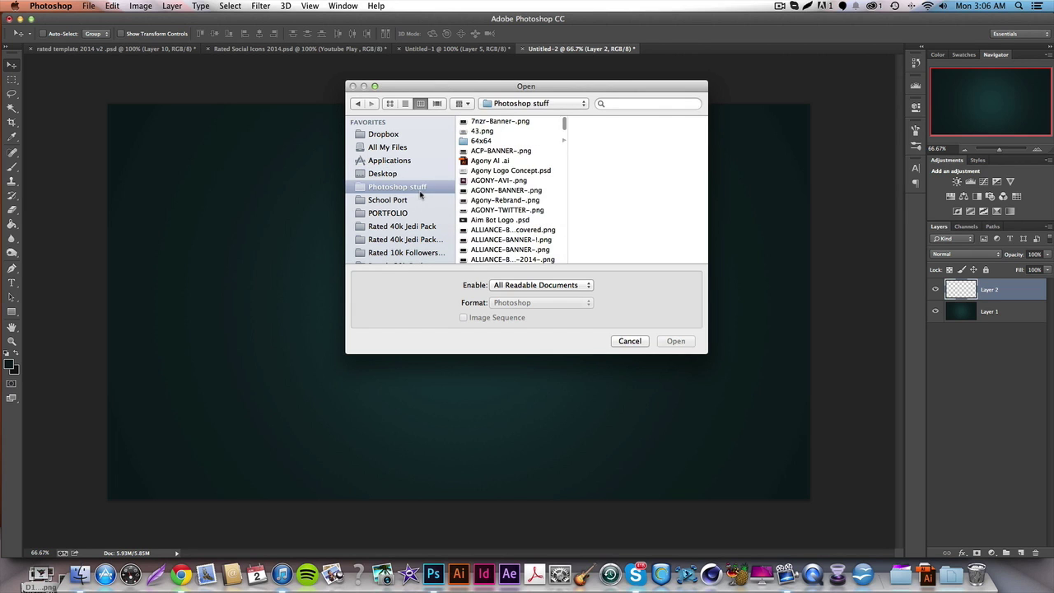
pyautogui.scroll(-3, 424, 198)
pyautogui.scroll(-15, 529, 207)
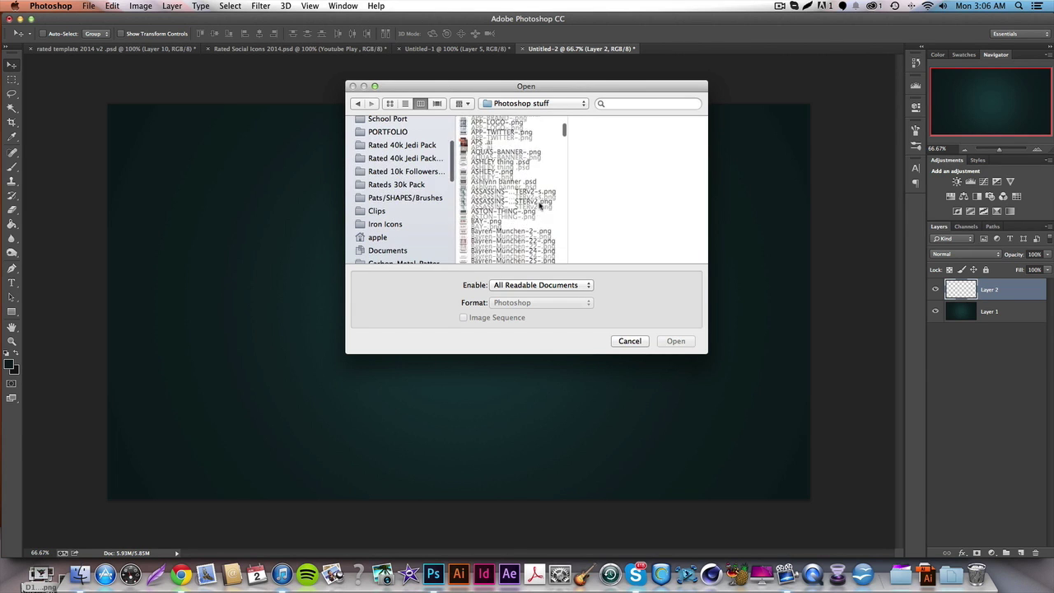
pyautogui.scroll(-10, 529, 206)
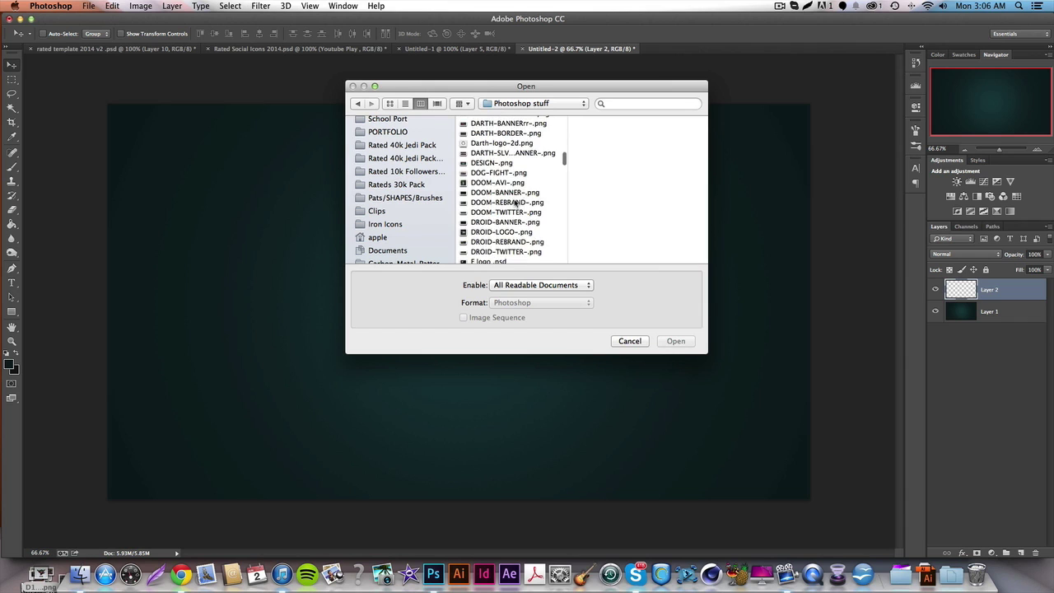
pyautogui.scroll(-8, 479, 225)
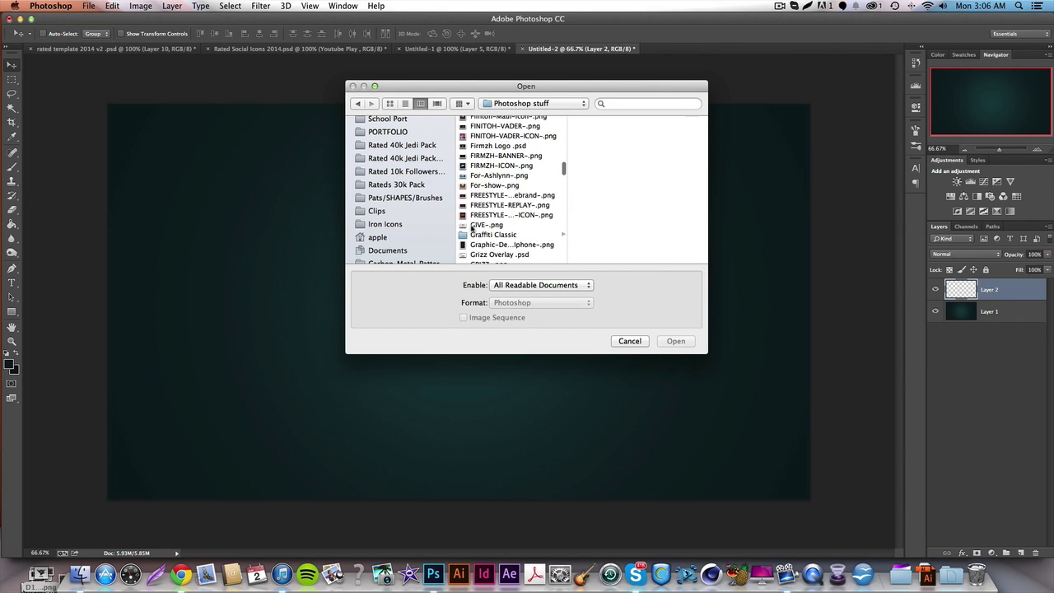
pyautogui.scroll(1, 525, 136)
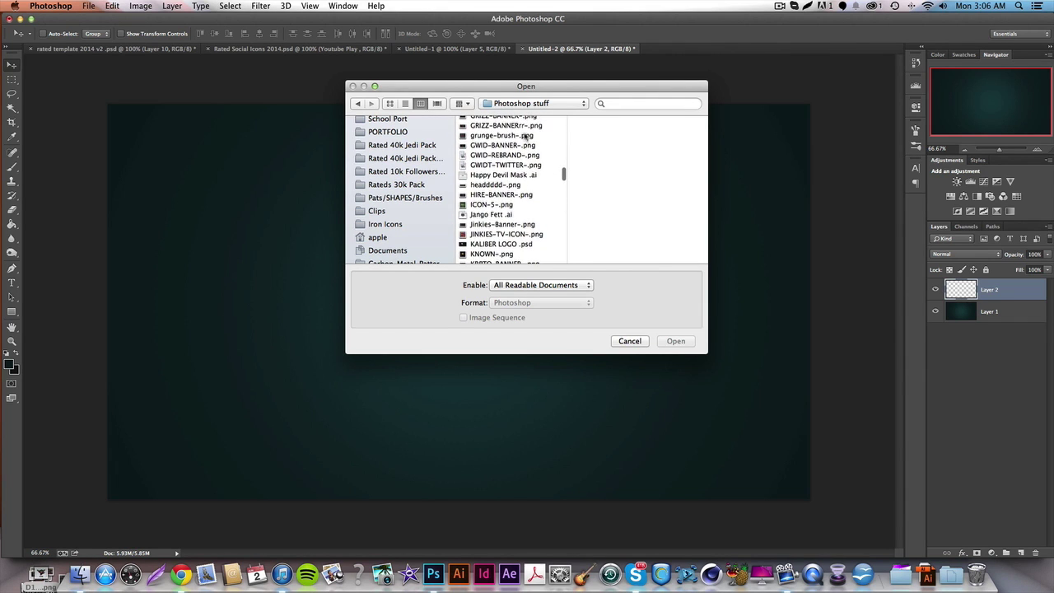
pyautogui.scroll(15, 505, 154)
pyautogui.scroll(15, 508, 178)
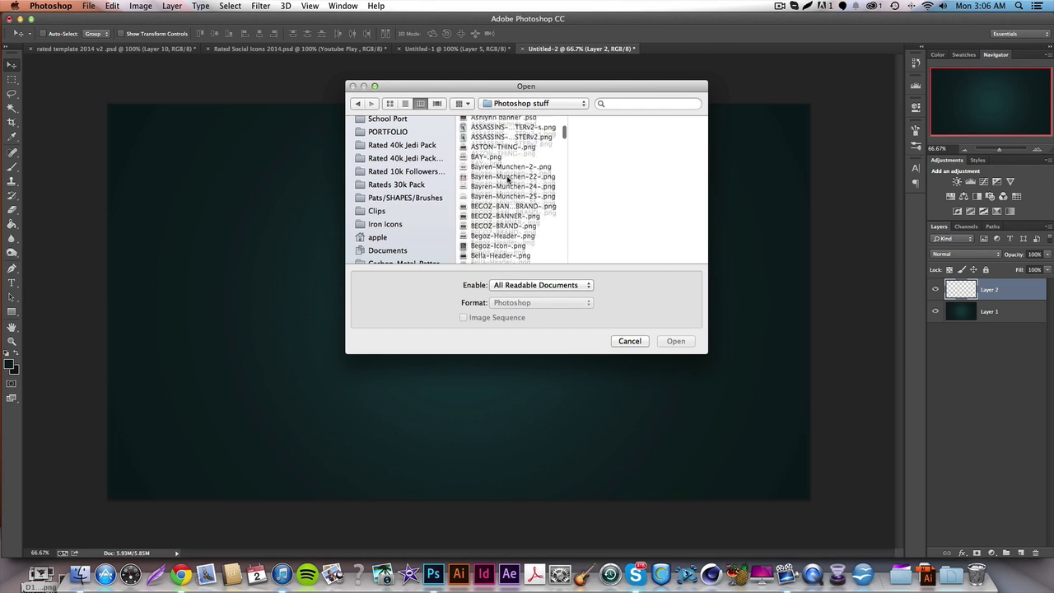
pyautogui.scroll(3, 509, 189)
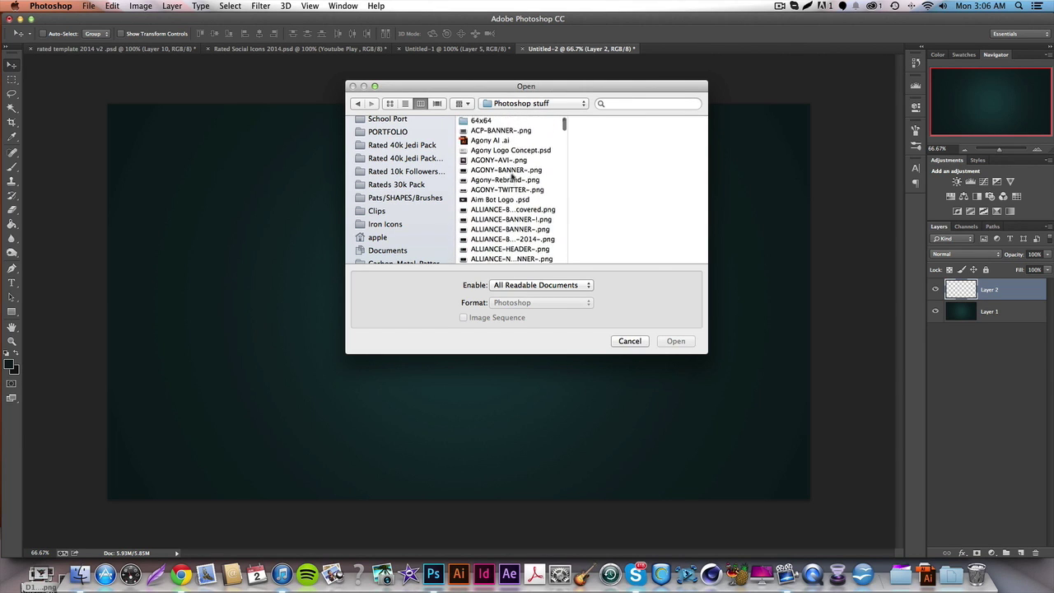
pyautogui.click(519, 178)
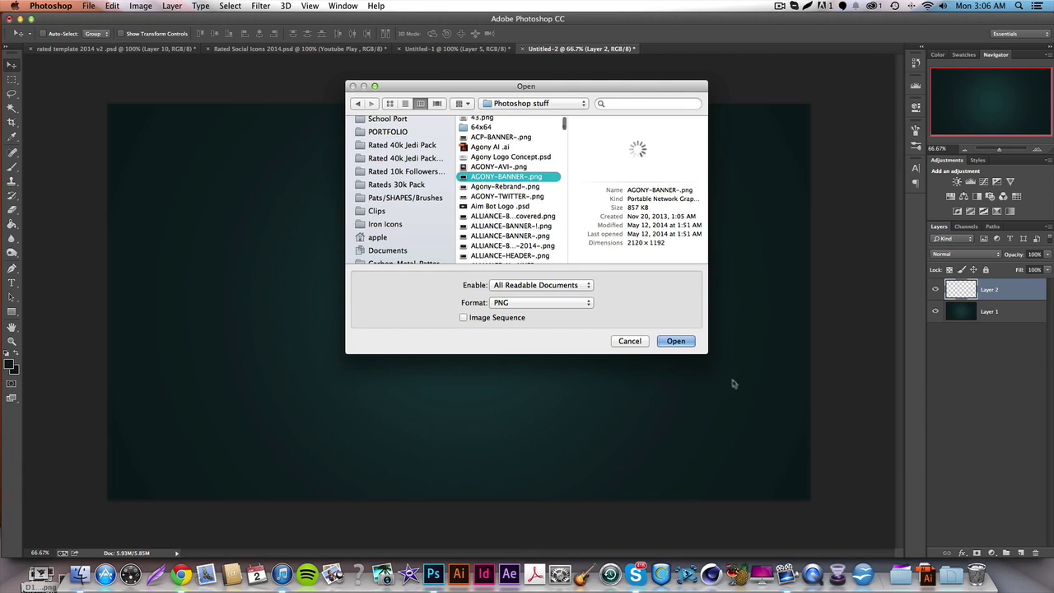
pyautogui.click(683, 341)
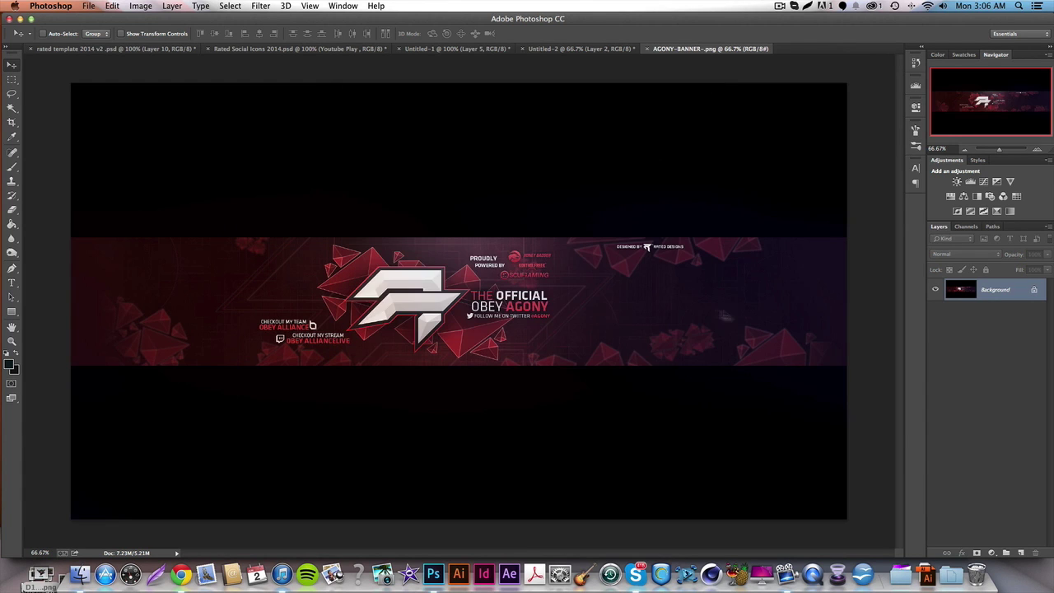
# Examine the faceted triangle shapes across the banner at 100% zoom and close the banner file
pyautogui.doubleClick(53, 551)
pyautogui.write('100')
pyautogui.press('Return')
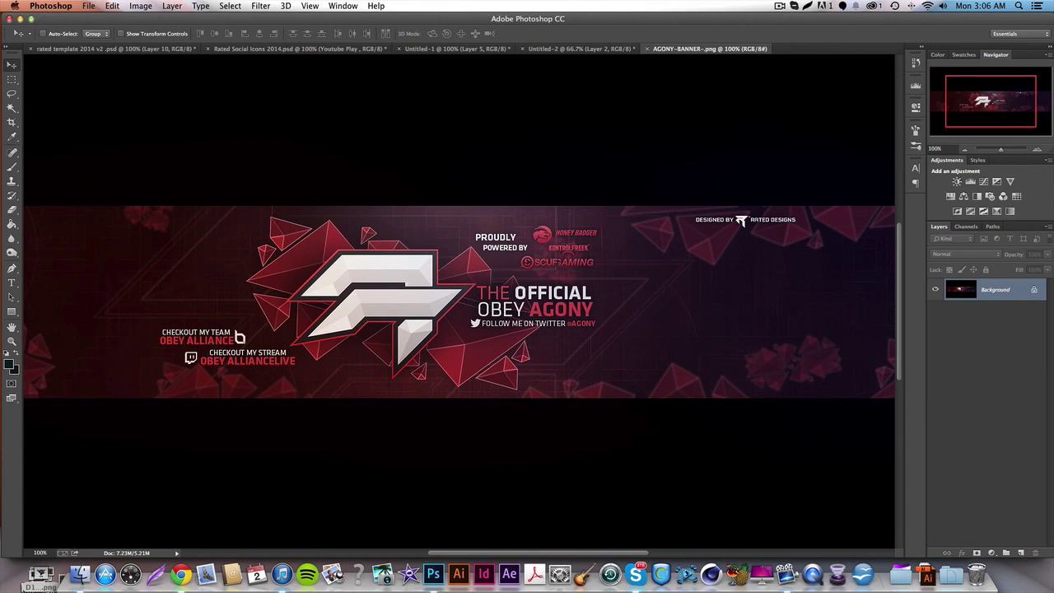
pyautogui.hscroll(-5, 294, 494)
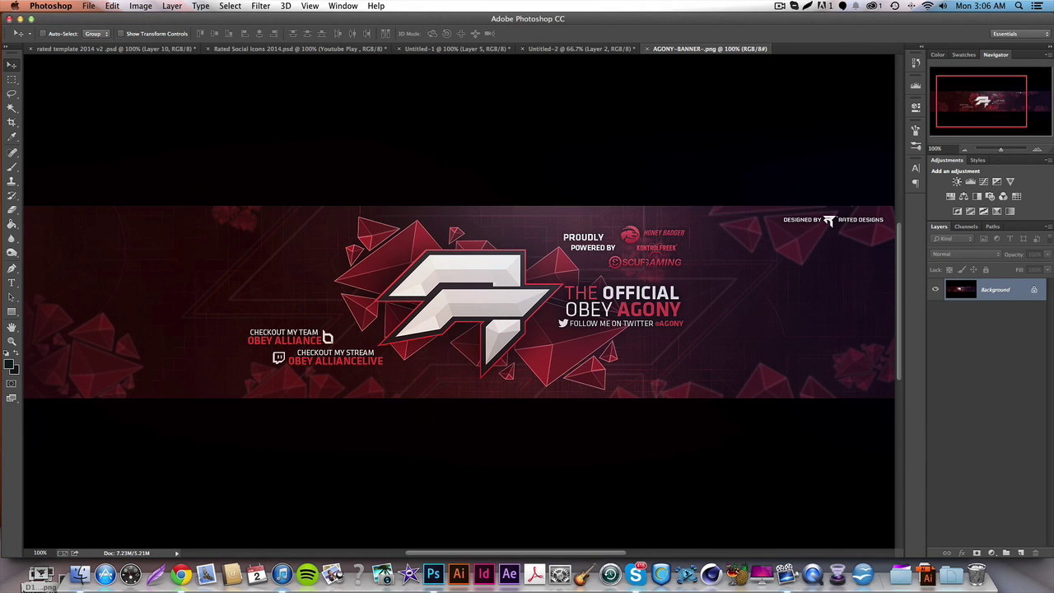
pyautogui.hscroll(11, 791, 227)
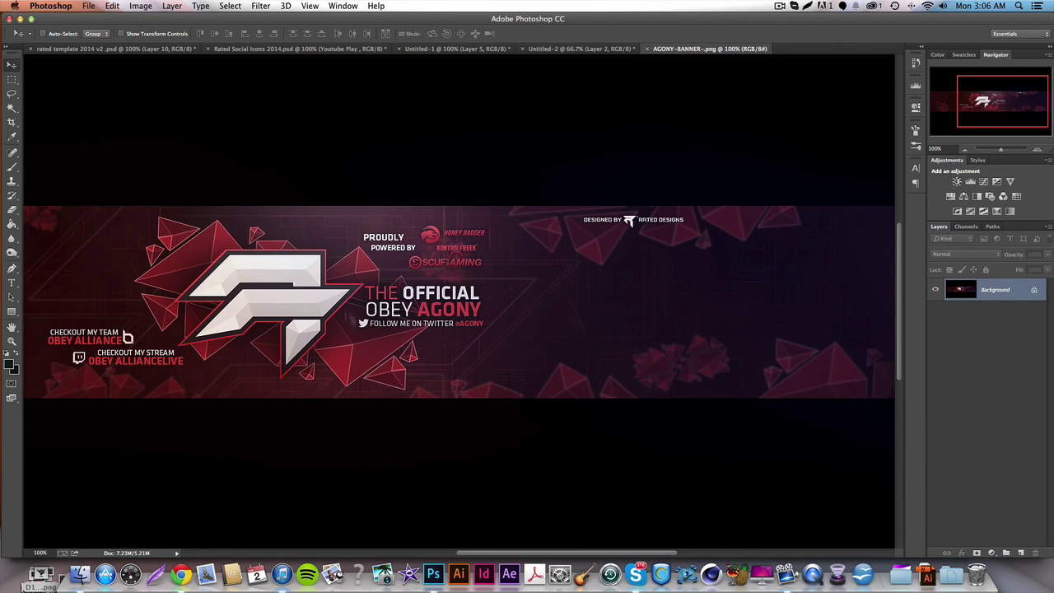
pyautogui.hscroll(-13, 475, 362)
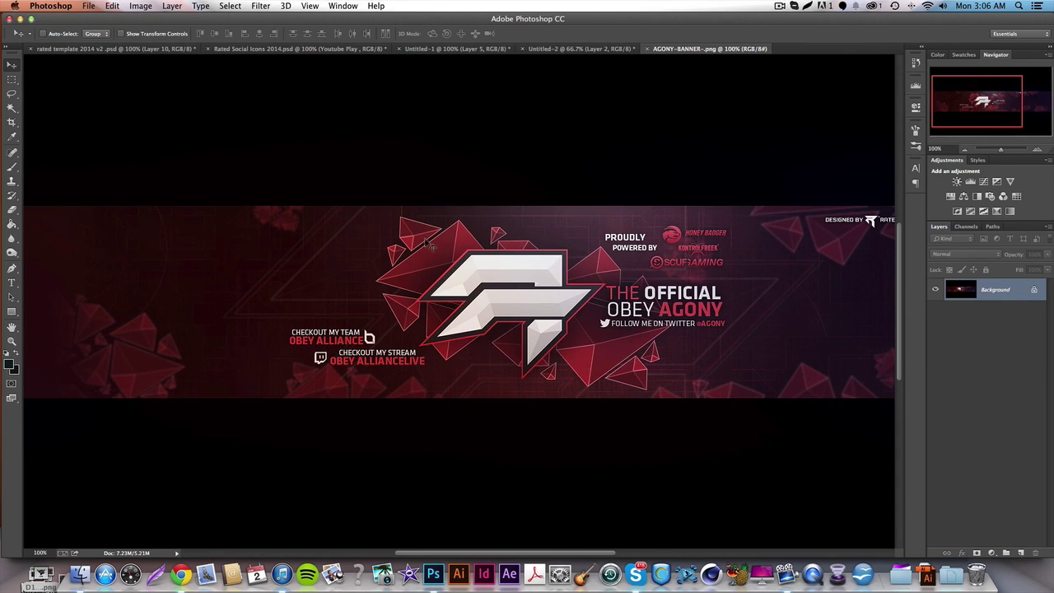
pyautogui.hscroll(-2, 445, 247)
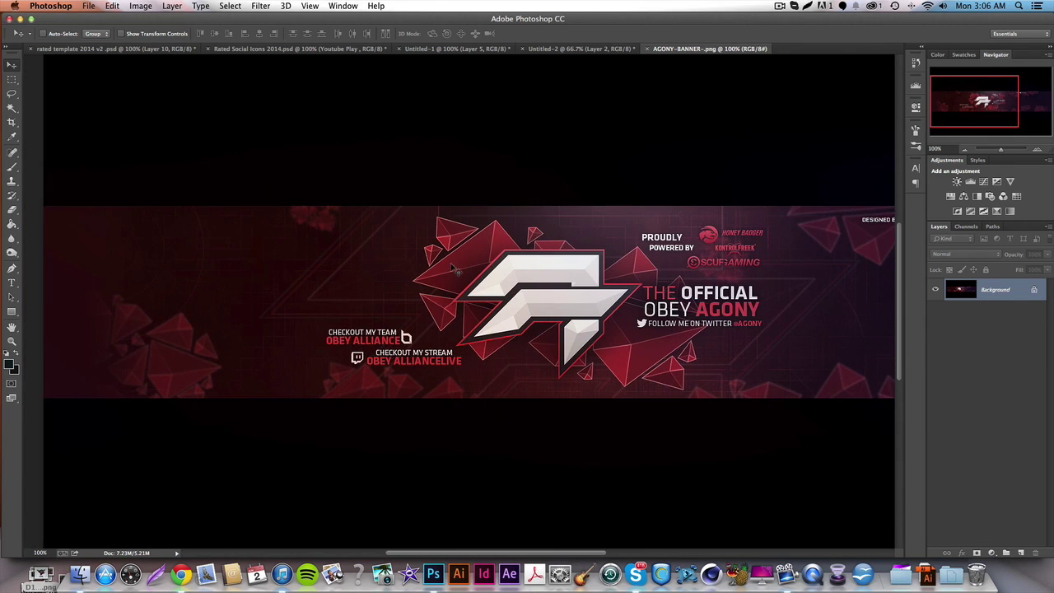
pyautogui.hscroll(18, 453, 265)
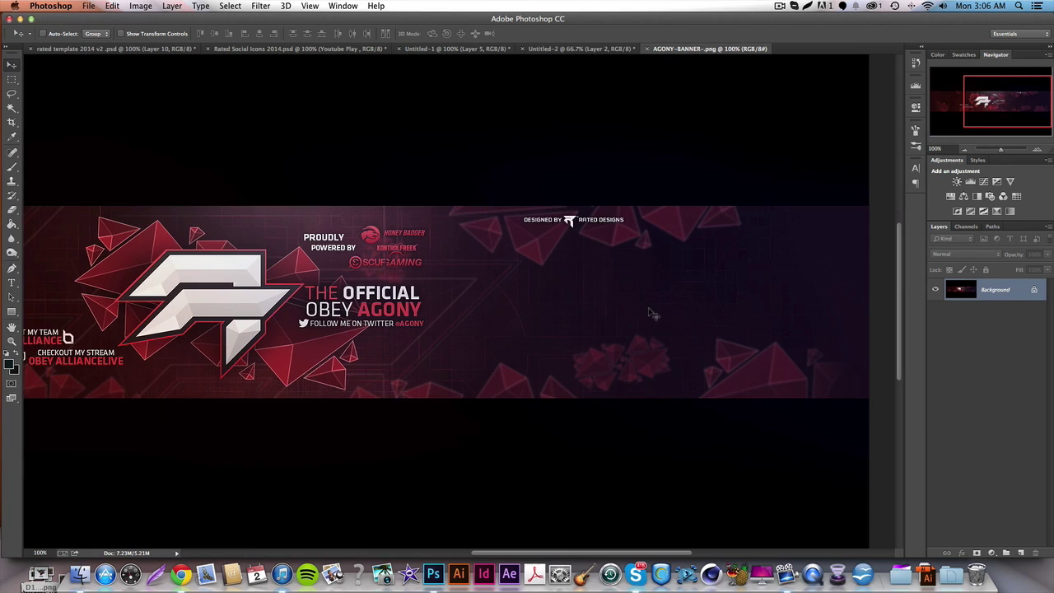
pyautogui.hscroll(-6, 577, 318)
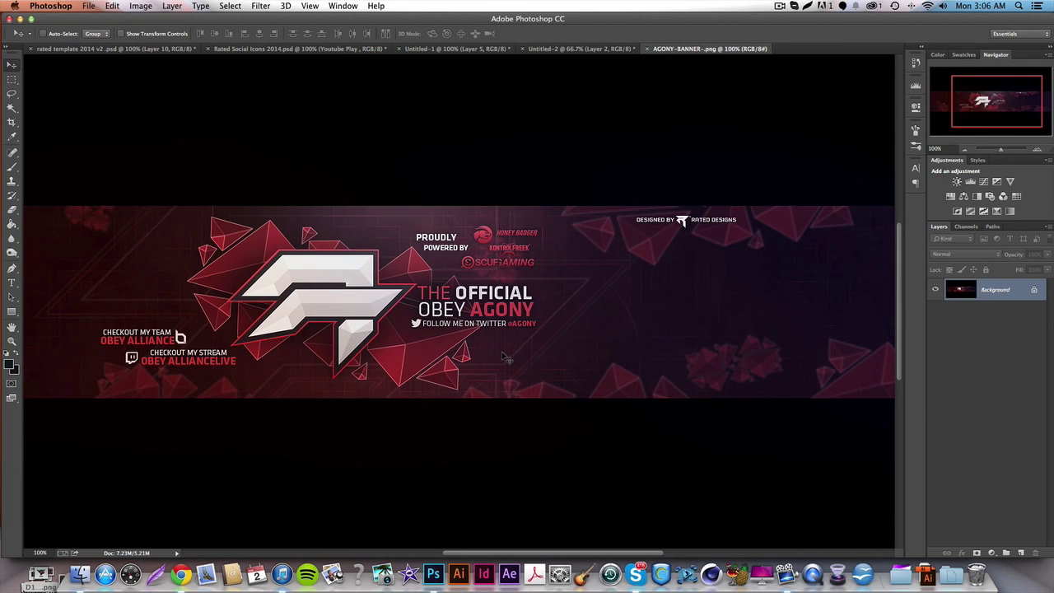
pyautogui.hscroll(-6, 506, 358)
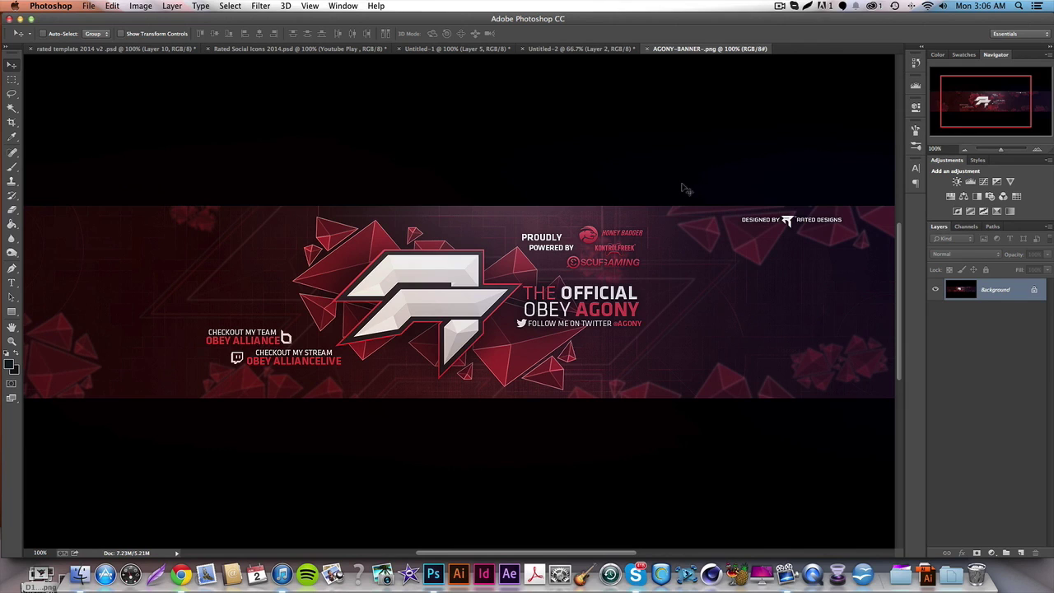
pyautogui.click(649, 49)
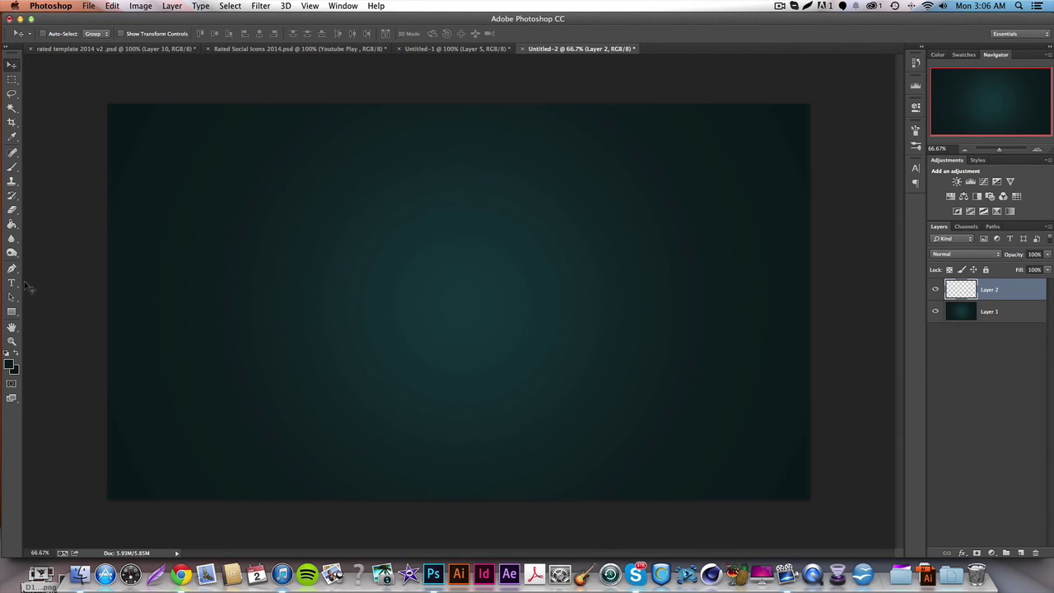
# Set the foreground color to a medium teal and activate the Pen tool
pyautogui.click(15, 370)
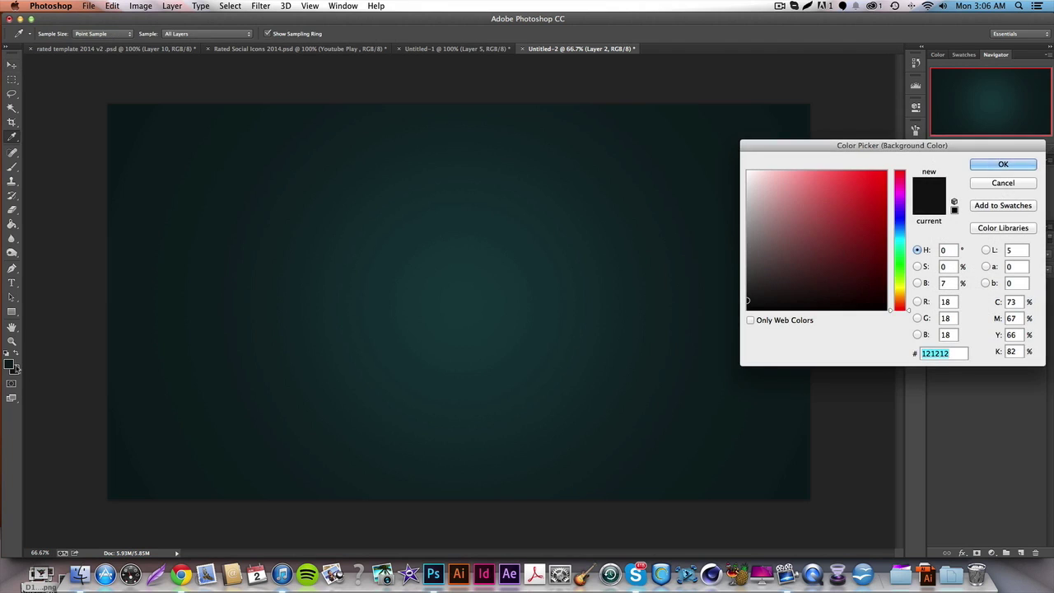
pyautogui.press('Escape')
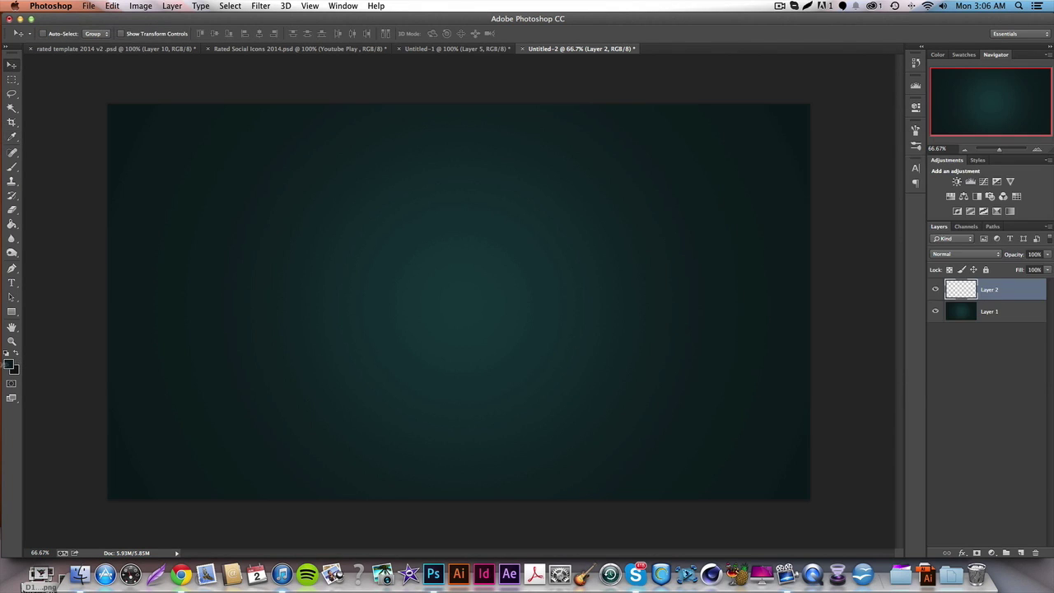
pyautogui.click(8, 365)
pyautogui.moveTo(803, 174); pyautogui.dragTo(847, 196)
pyautogui.press('Return')
pyautogui.click(9, 365)
pyautogui.click(1013, 162)
pyautogui.click(12, 267)
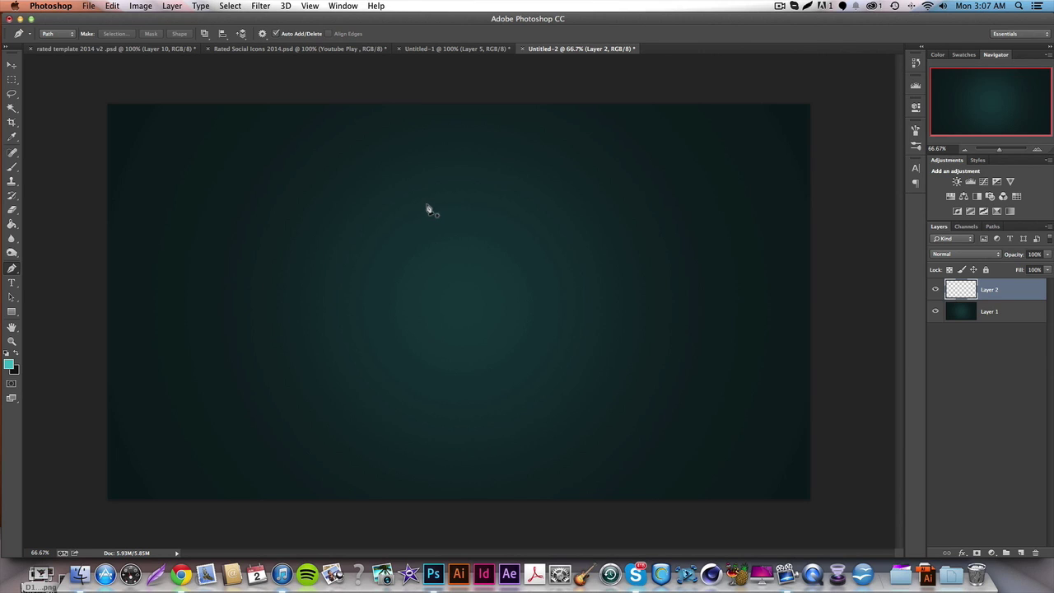
pyautogui.click(379, 254)
pyautogui.keyDown('shift'); pyautogui.click(535, 289); pyautogui.keyUp('shift')
pyautogui.keyDown('shift'); pyautogui.click(446, 168); pyautogui.keyUp('shift')
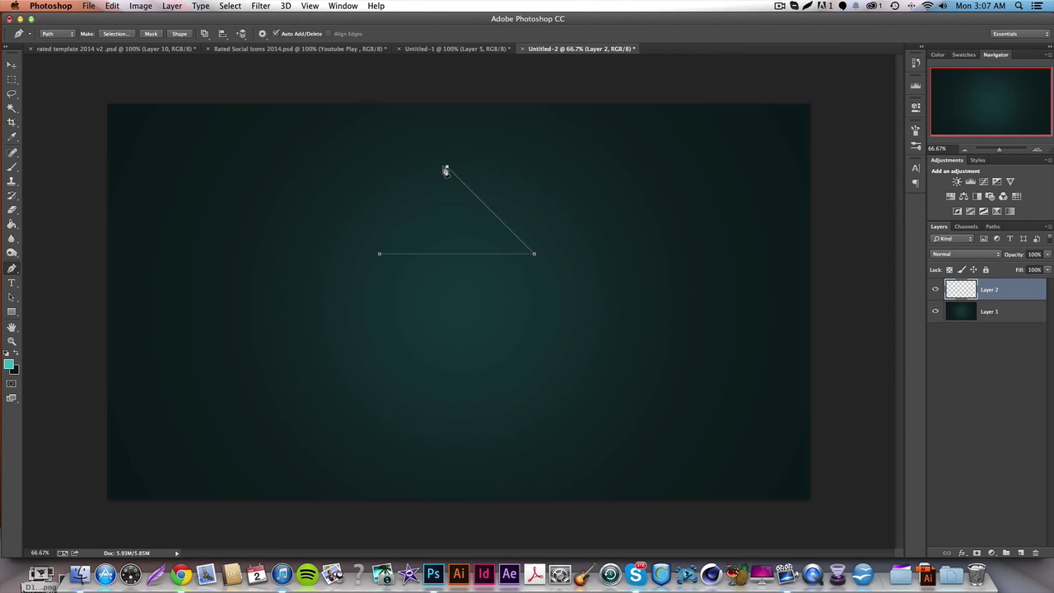
pyautogui.press('super+z')
pyautogui.press('super+alt+z')
pyautogui.press('super+alt+z')
# Draw a closed, slightly tilted triangular path with three corner points near the middle of the canvas on Layer 2
pyautogui.click(401, 310)
pyautogui.click(1022, 289)
pyautogui.click(487, 223)
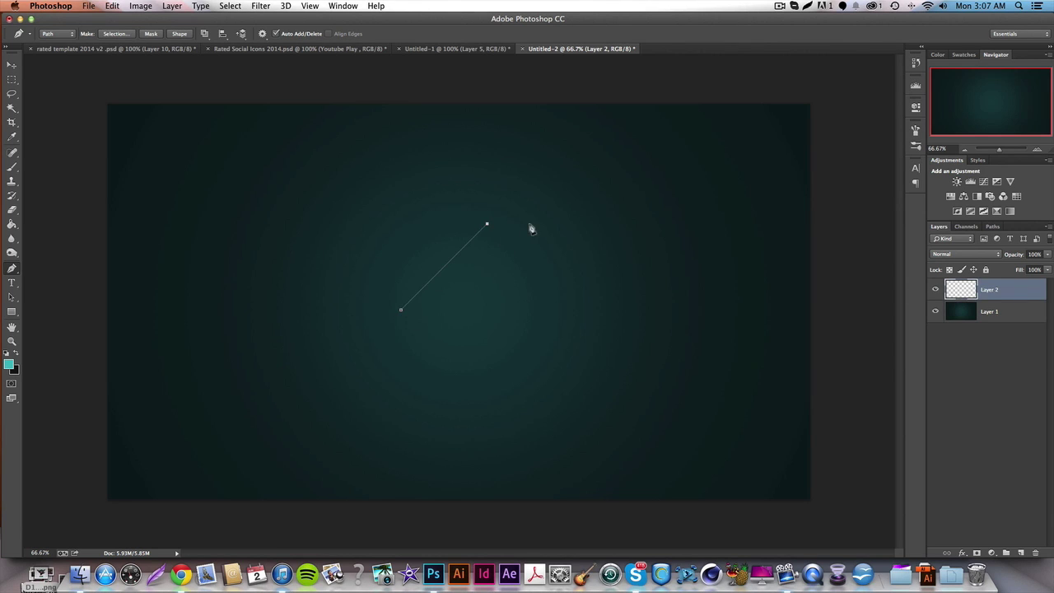
pyautogui.click(568, 320)
pyautogui.press('super+z')
pyautogui.click(568, 334)
pyautogui.click(400, 310)
pyautogui.keyDown('super'); pyautogui.click(643, 329); pyautogui.keyUp('super')
# Fill the triangular path with the teal color #3dbdc4 on Layer 2 and delete the path
pyautogui.rightClick(483, 292)
pyautogui.click(509, 347)
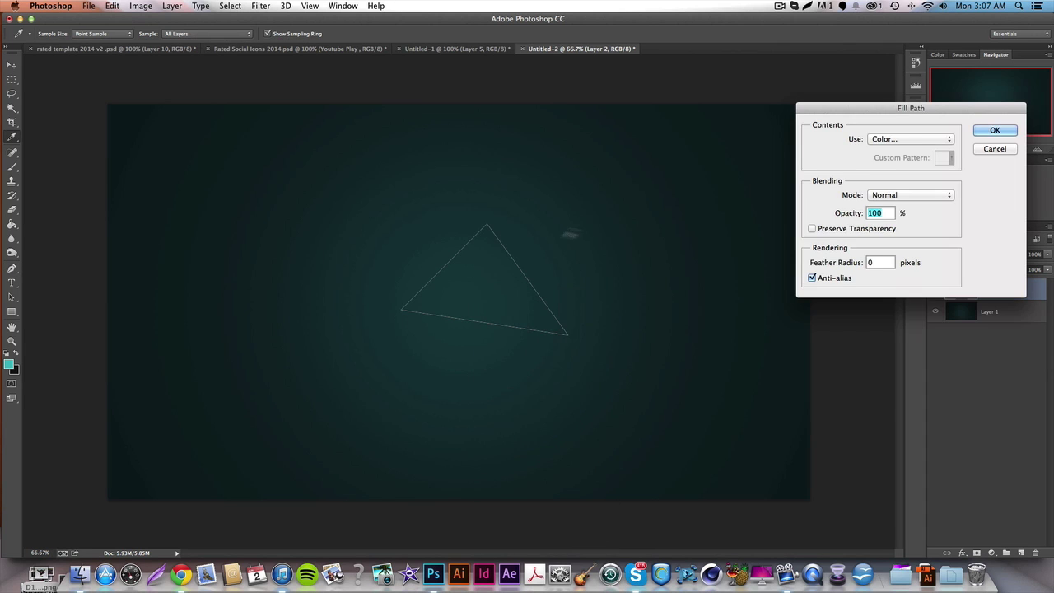
pyautogui.click(883, 139)
pyautogui.click(883, 139)
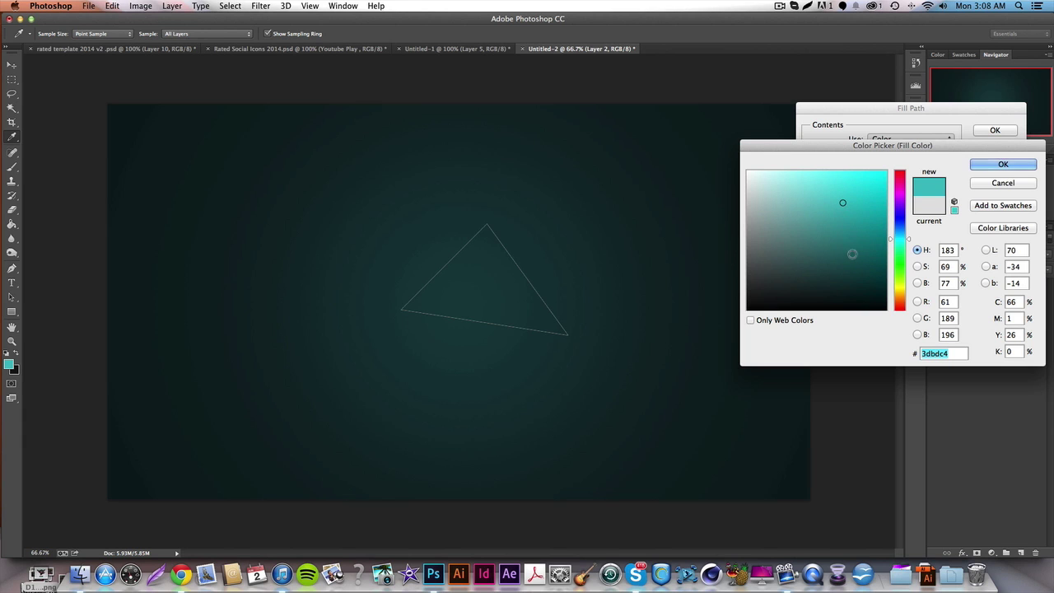
pyautogui.click(1001, 164)
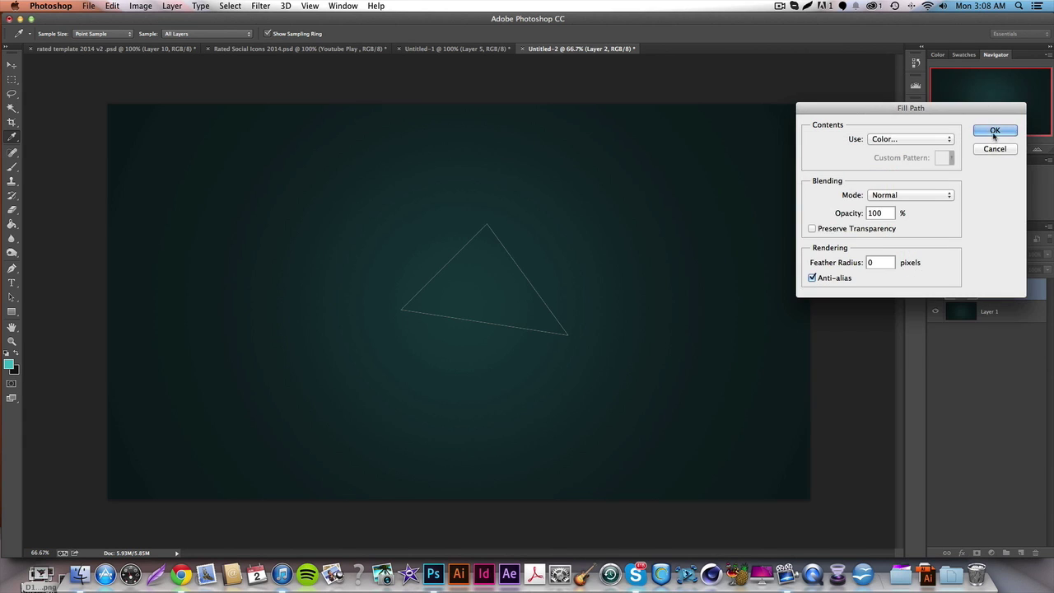
pyautogui.click(995, 130)
pyautogui.rightClick(575, 278)
pyautogui.click(576, 276)
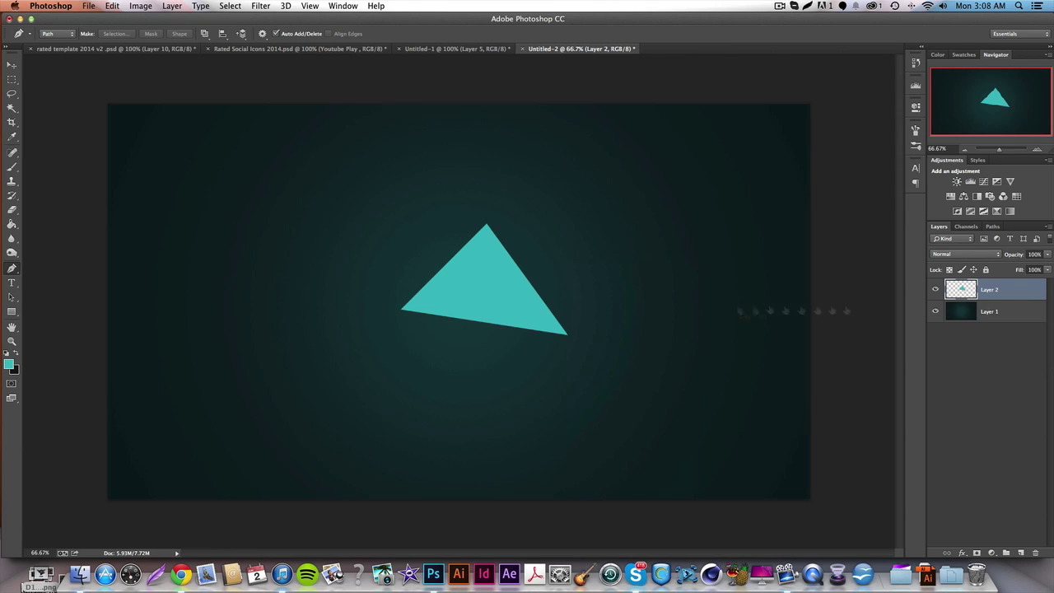
# Move the teal triangle slightly up and to the right on the canvas, and enlarge the view to 300%
pyautogui.click(11, 66)
pyautogui.moveTo(432, 282); pyautogui.dragTo(446, 262)
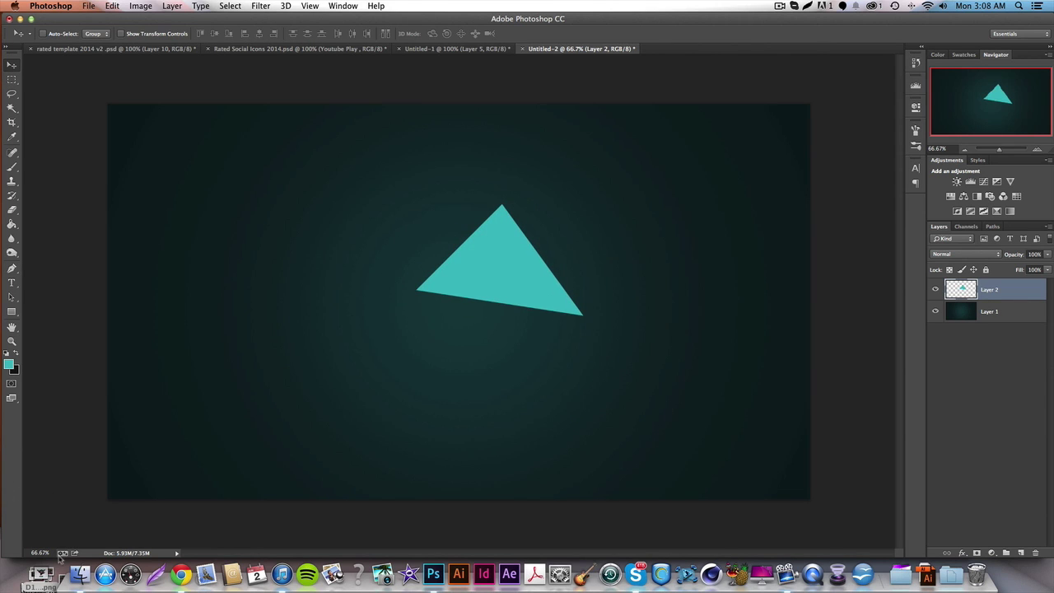
pyautogui.click(50, 552)
pyautogui.write('300')
pyautogui.press('Return')
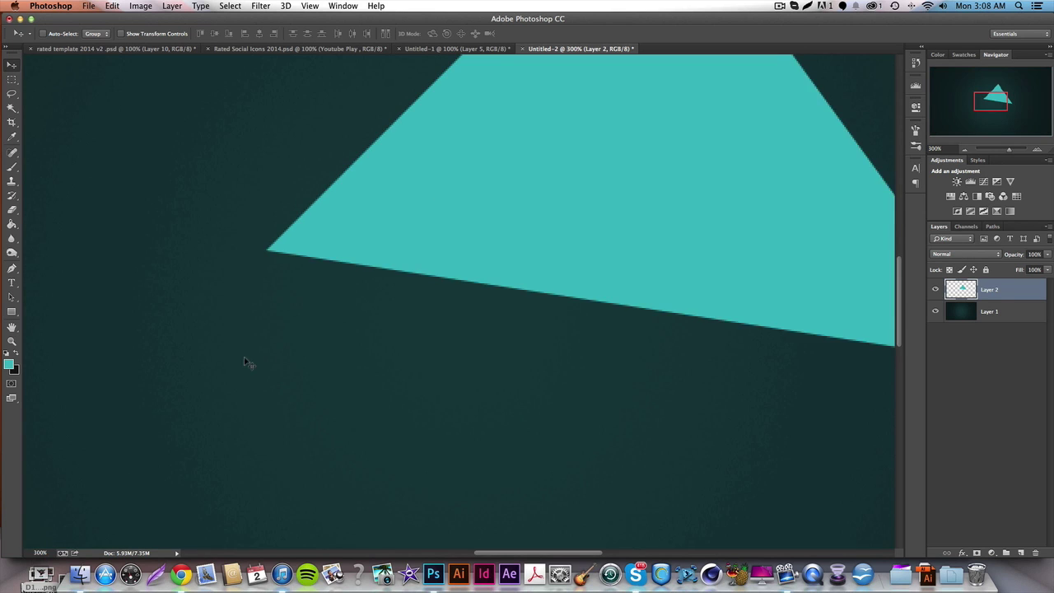
# Add a new layer above Layer 2, clip it to the teal triangle, and activate the Pen tool
pyautogui.hscroll(5, 244, 356)
pyautogui.scroll(4, 244, 357)
pyautogui.scroll(2, 244, 383)
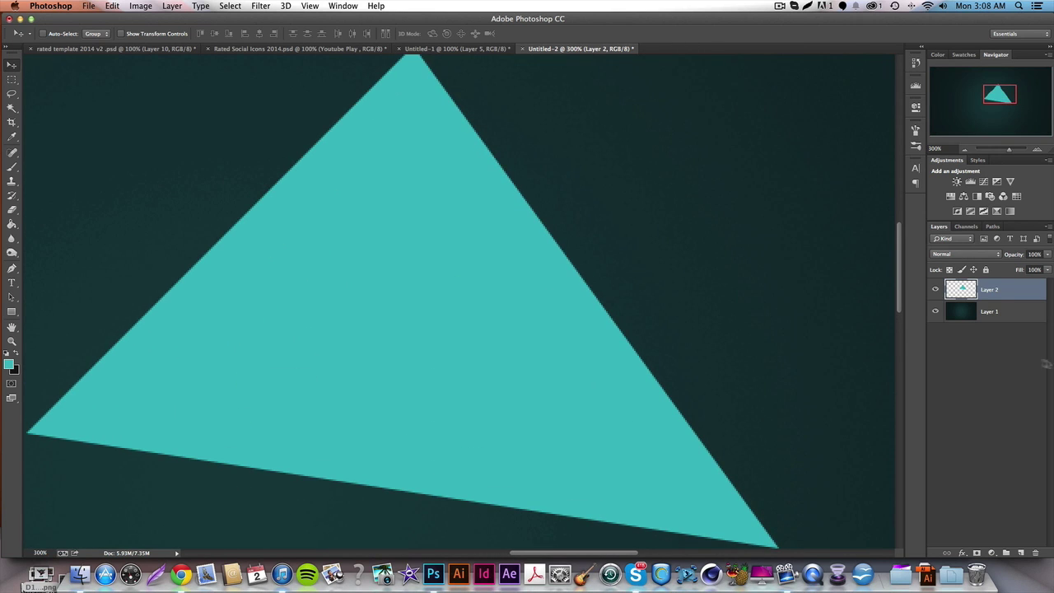
pyautogui.click(1021, 552)
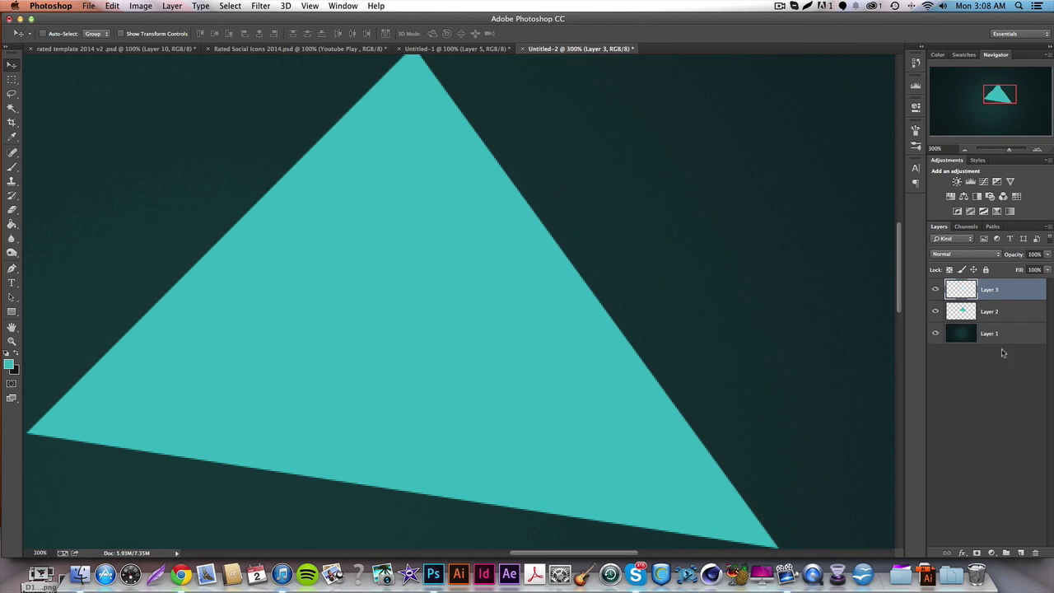
pyautogui.keyDown('alt'); pyautogui.click(1002, 300); pyautogui.keyUp('alt')
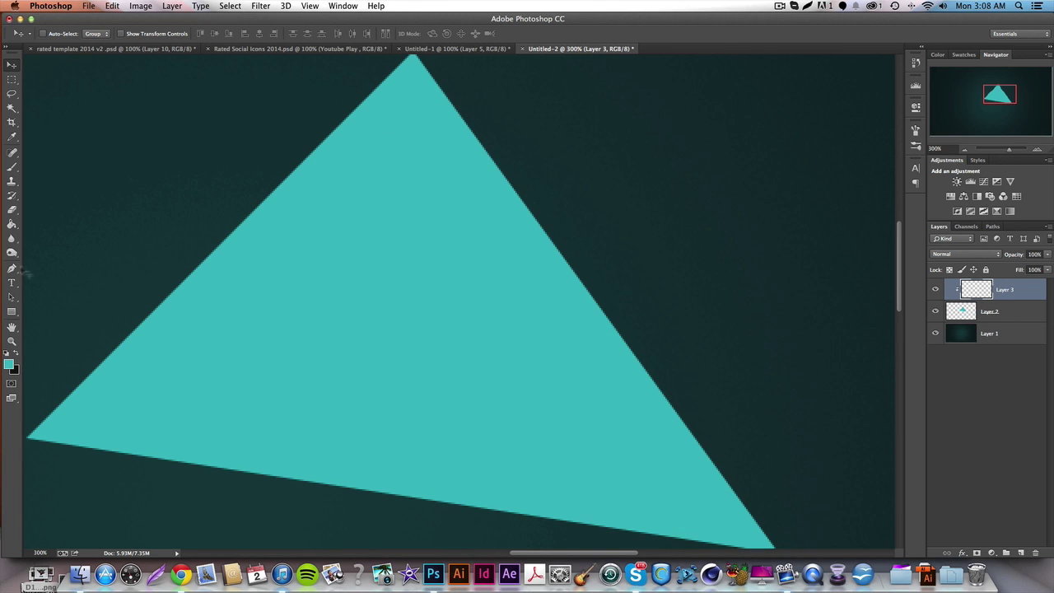
pyautogui.click(12, 268)
pyautogui.scroll(4, 294, 195)
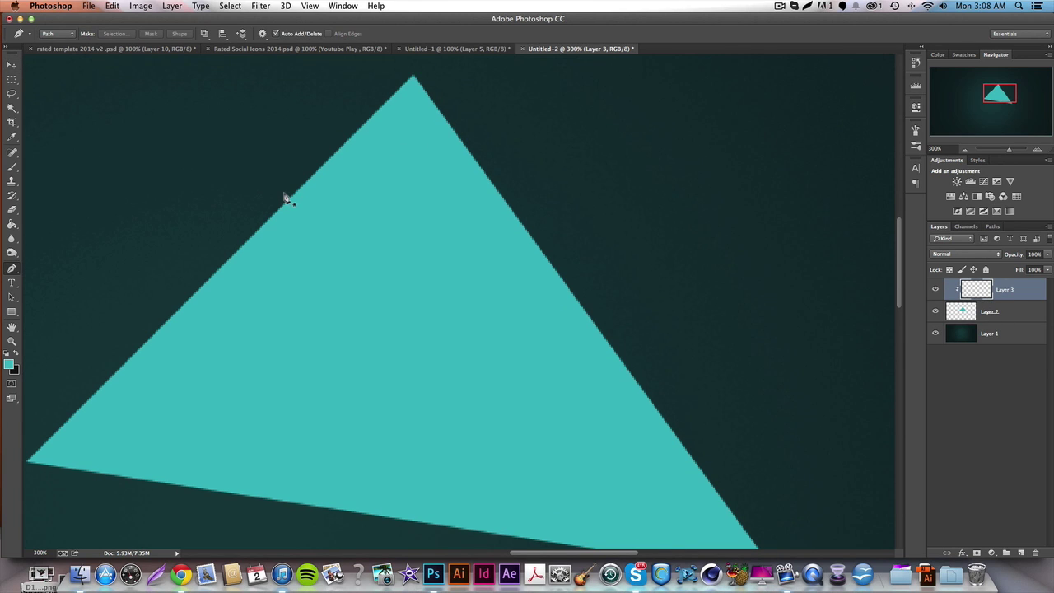
pyautogui.scroll(-2, 426, 207)
pyautogui.scroll(4, 420, 210)
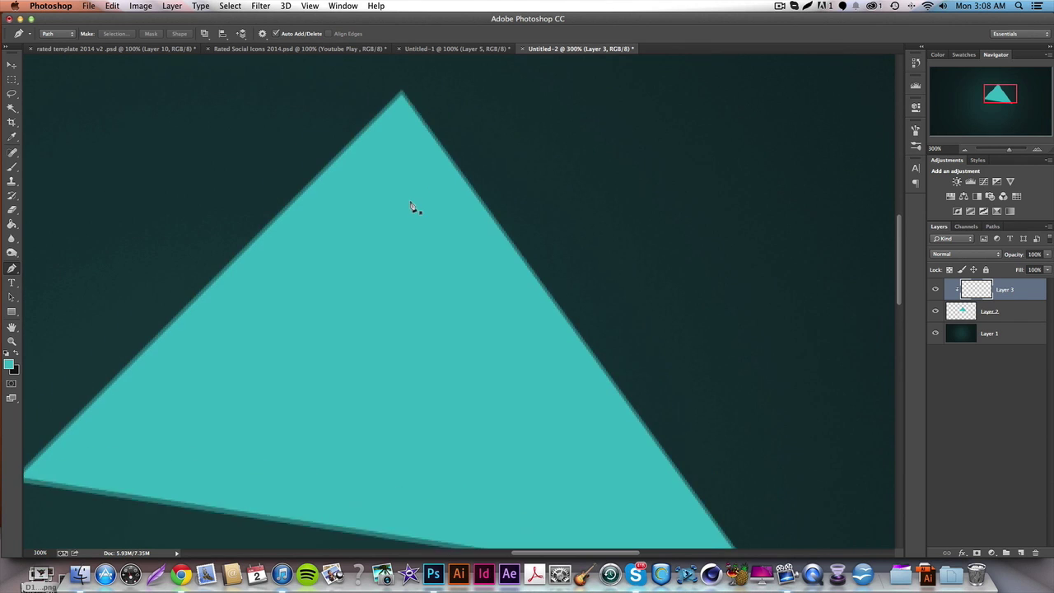
pyautogui.click(402, 93)
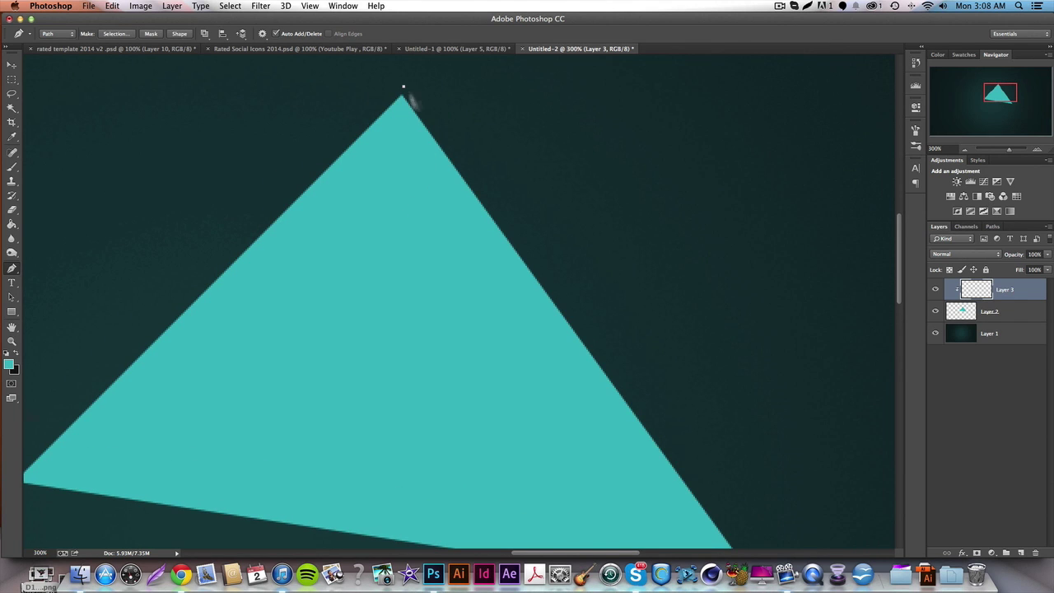
pyautogui.click(368, 344)
pyautogui.scroll(-3, 379, 342)
pyautogui.scroll(-3, 388, 340)
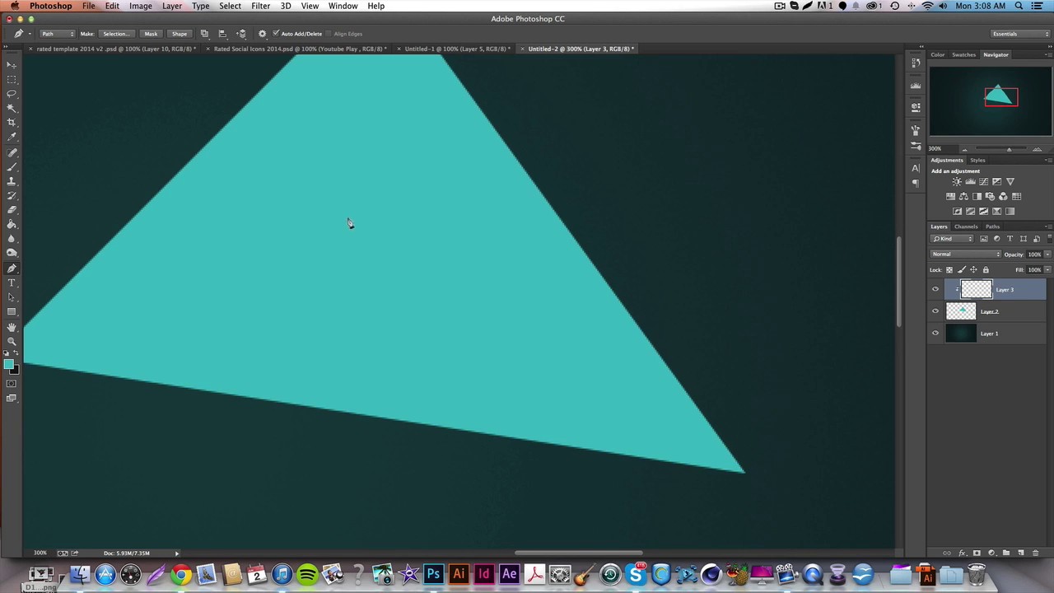
pyautogui.scroll(6, 351, 226)
pyautogui.scroll(-3, 354, 233)
pyautogui.rightClick(352, 230)
pyautogui.click(378, 246)
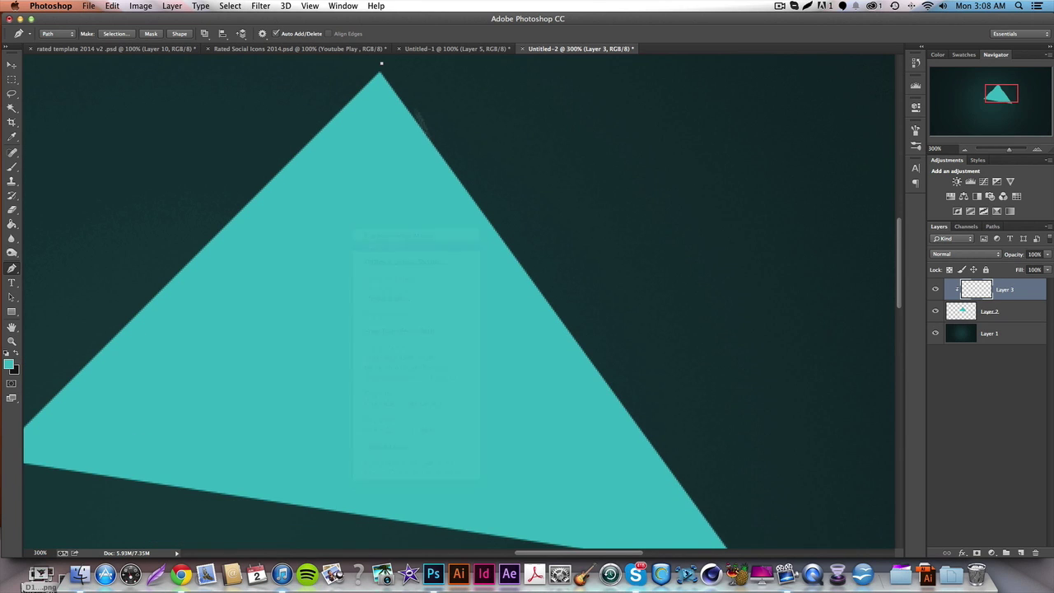
pyautogui.hscroll(-3, 395, 90)
pyautogui.scroll(-1, 466, 260)
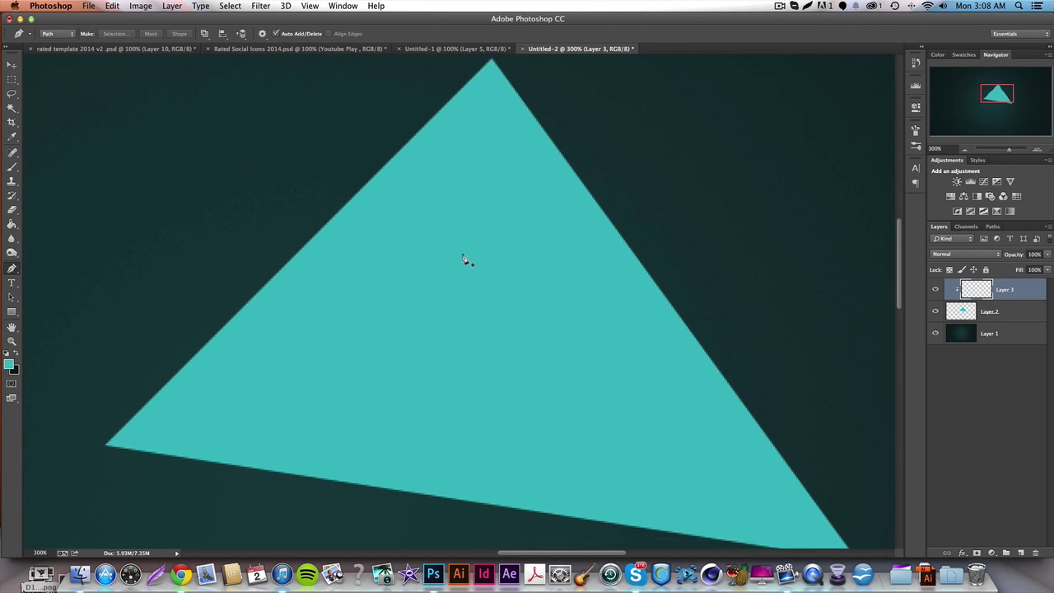
pyautogui.scroll(-2, 466, 260)
pyautogui.hscroll(3, 463, 261)
pyautogui.scroll(5, 463, 261)
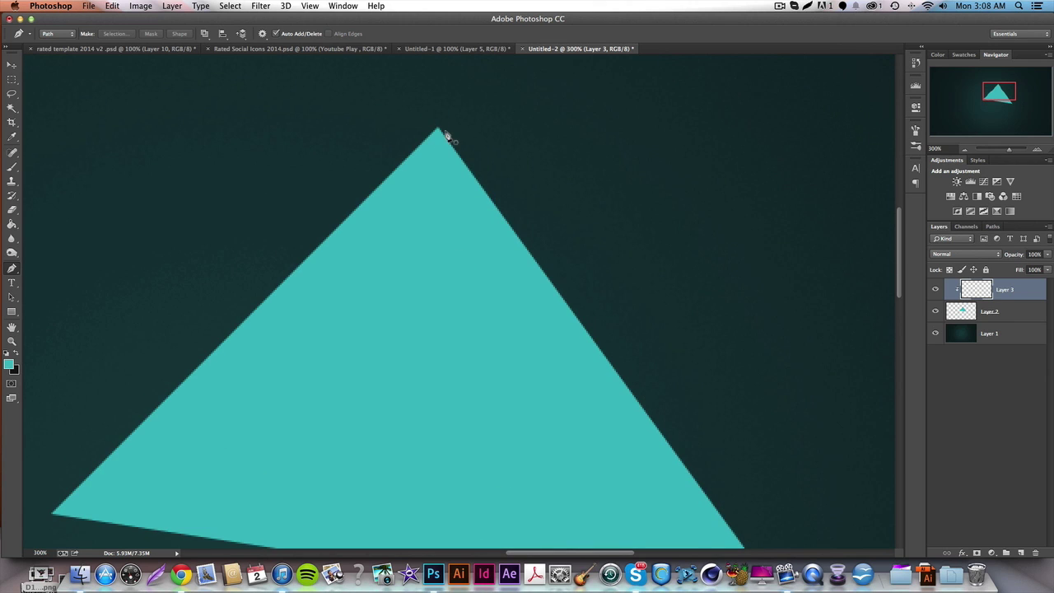
# Rotate the teal triangle on Layer 2 by 30° clockwise with Free Transform
pyautogui.press('super+t')
pyautogui.click(1014, 313)
pyautogui.hotkey('ctrl', 't')
pyautogui.moveTo(565, 88); pyautogui.dragTo(686, 166)
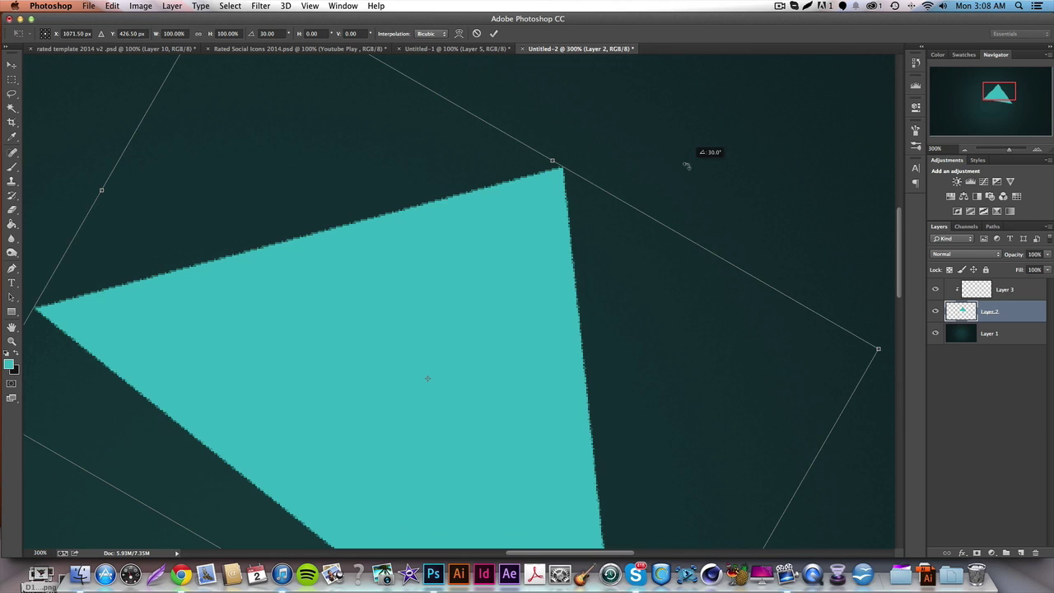
pyautogui.press('Return')
pyautogui.scroll(-3, 579, 206)
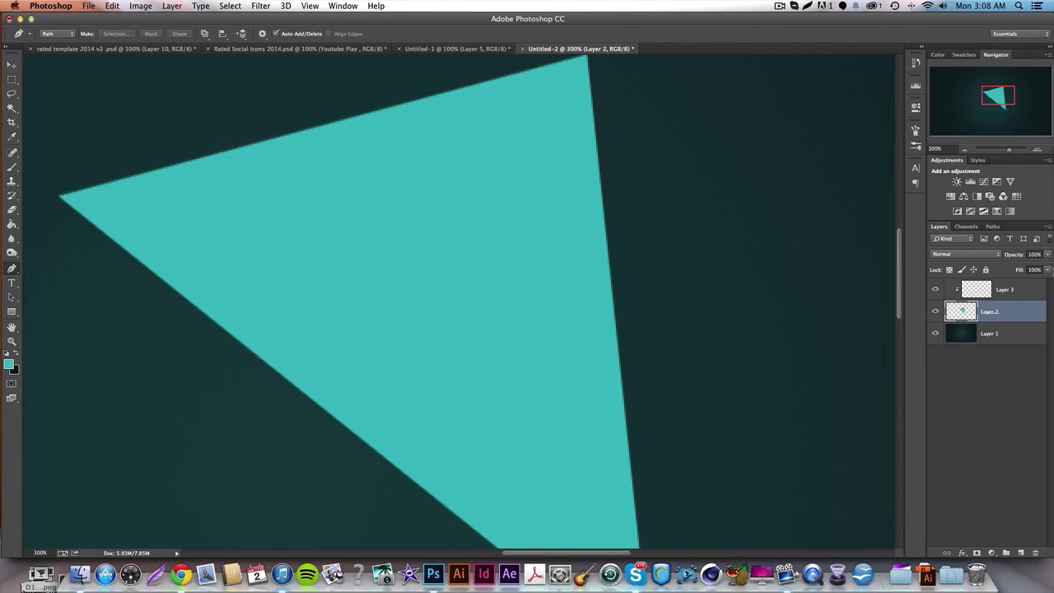
# On Layer 3, draw a closed path from the triangle's upper-right corner through an inner point to its left corner, returning outside the upper edge
pyautogui.click(1010, 297)
pyautogui.scroll(-5, 581, 231)
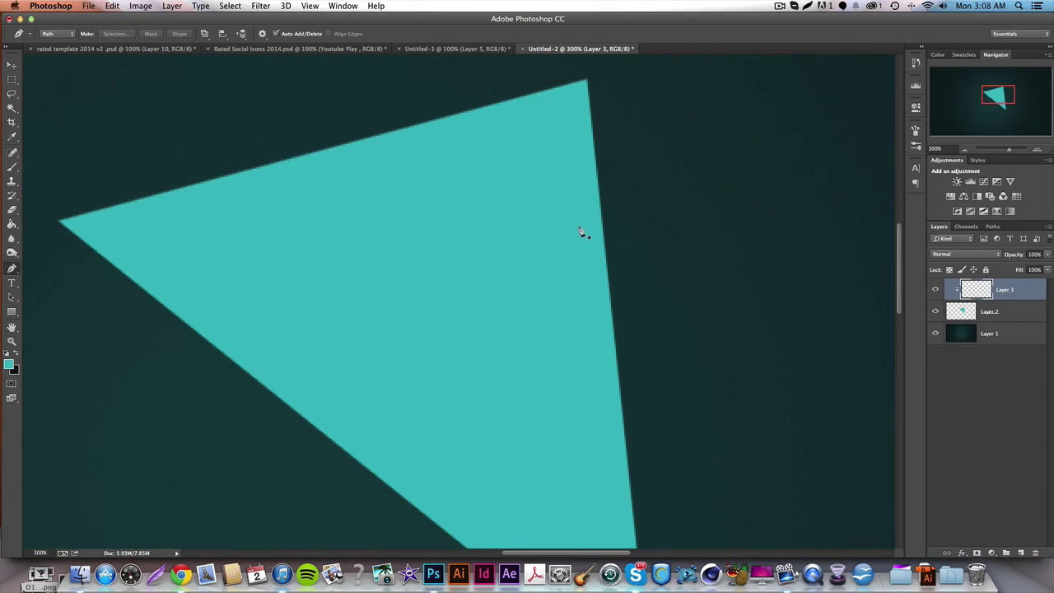
pyautogui.scroll(7, 560, 229)
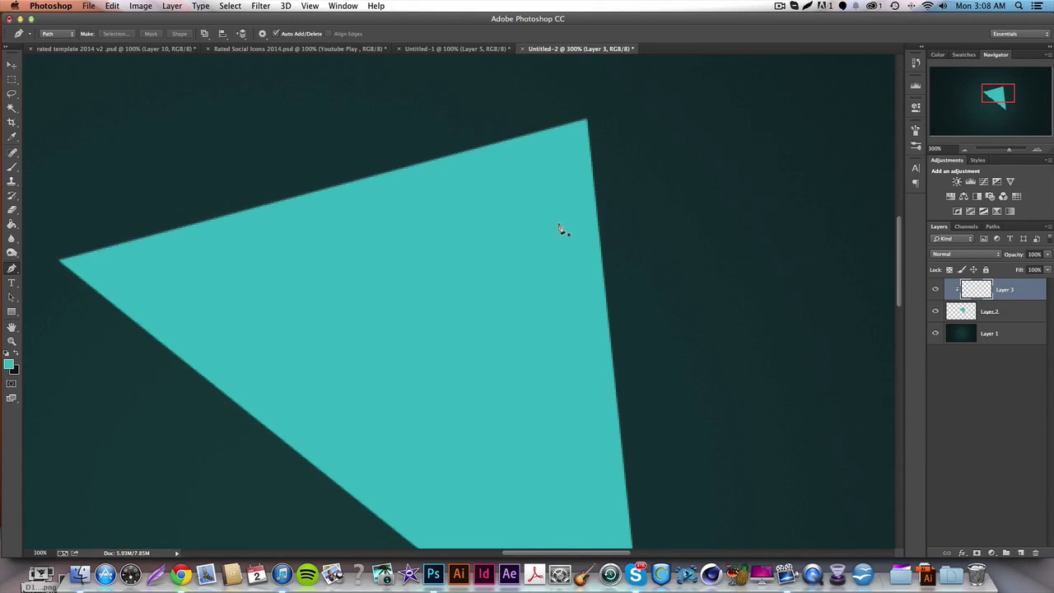
pyautogui.scroll(10, 416, 280)
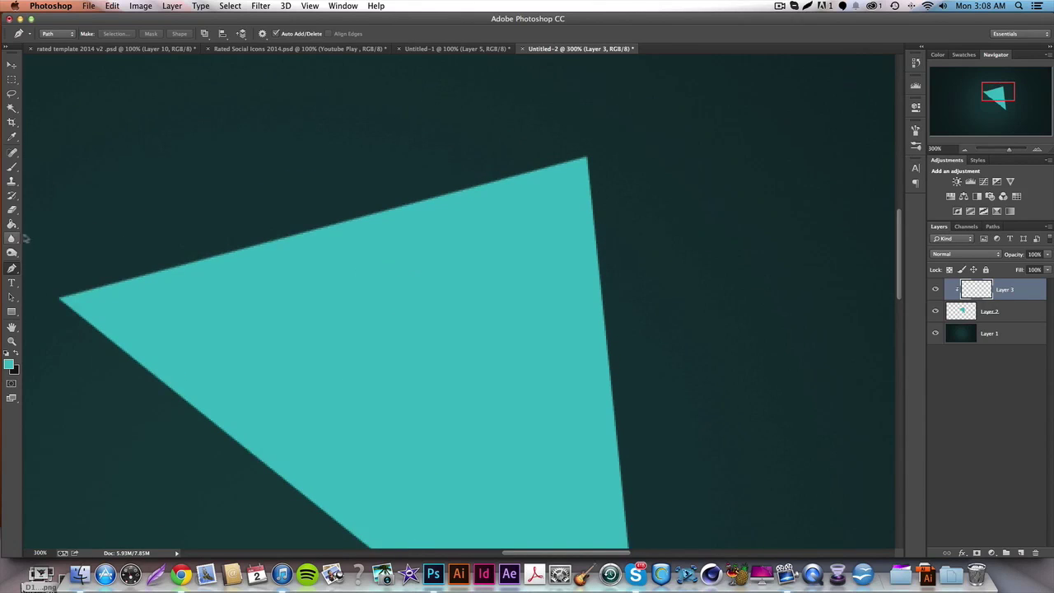
pyautogui.scroll(-6, 200, 497)
pyautogui.scroll(-3, 600, 211)
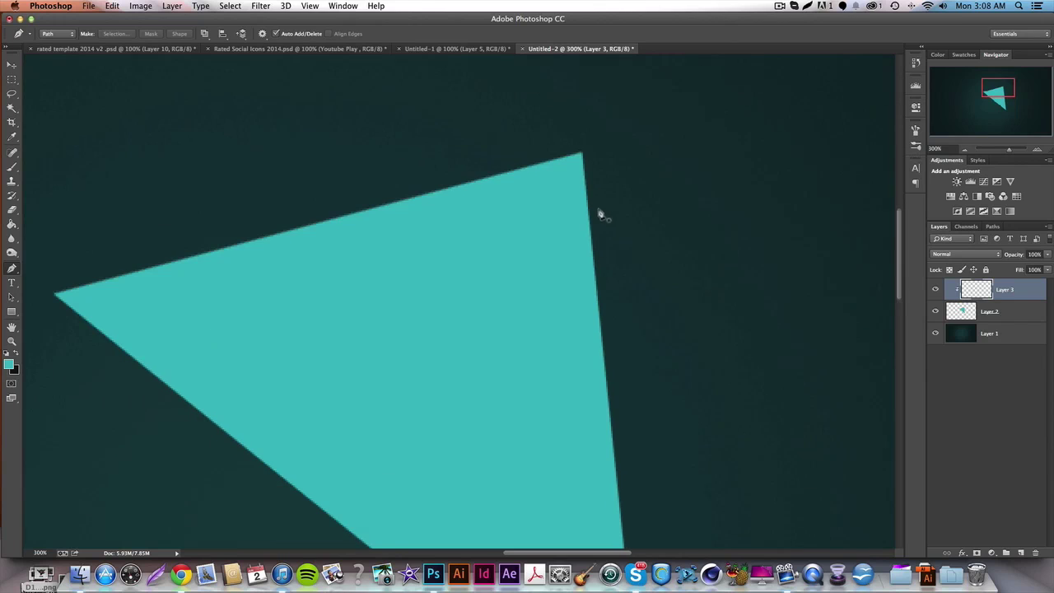
pyautogui.click(583, 137)
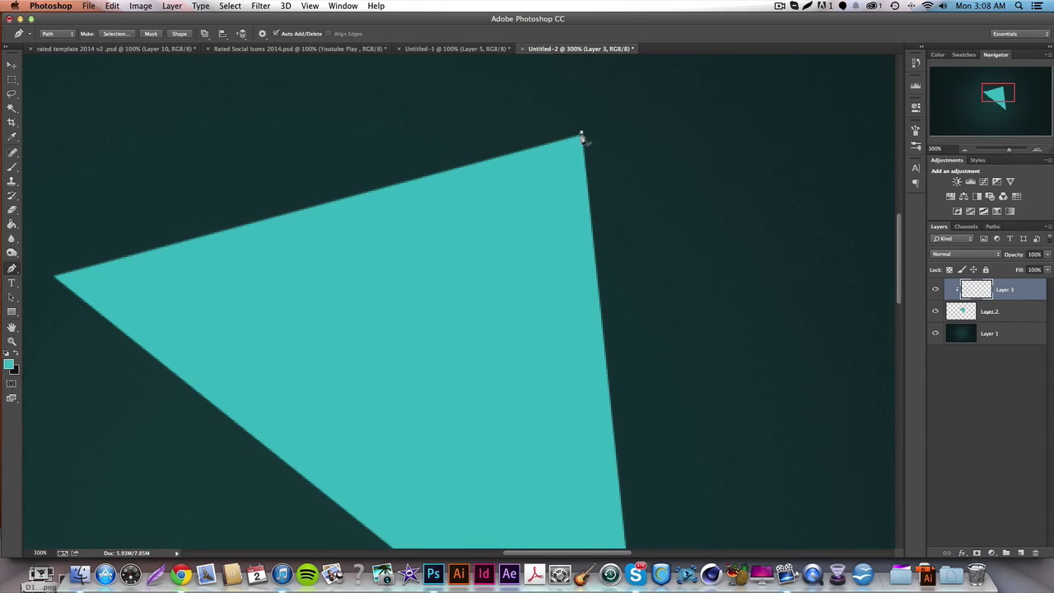
pyautogui.scroll(-2, 524, 192)
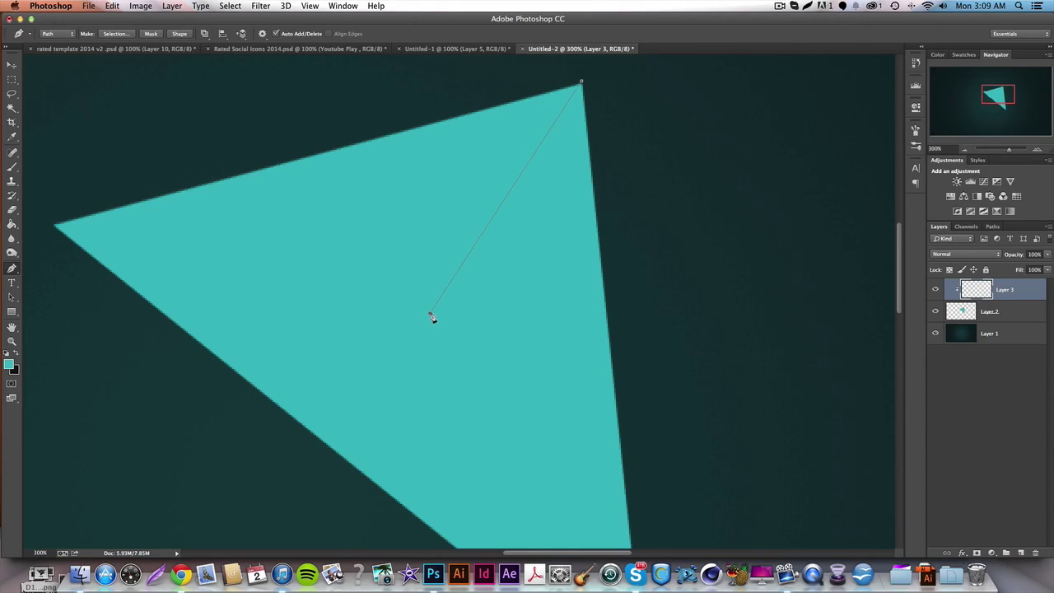
pyautogui.click(189, 137)
pyautogui.scroll(2, 453, 91)
pyautogui.hscroll(2, 453, 91)
pyautogui.click(546, 70)
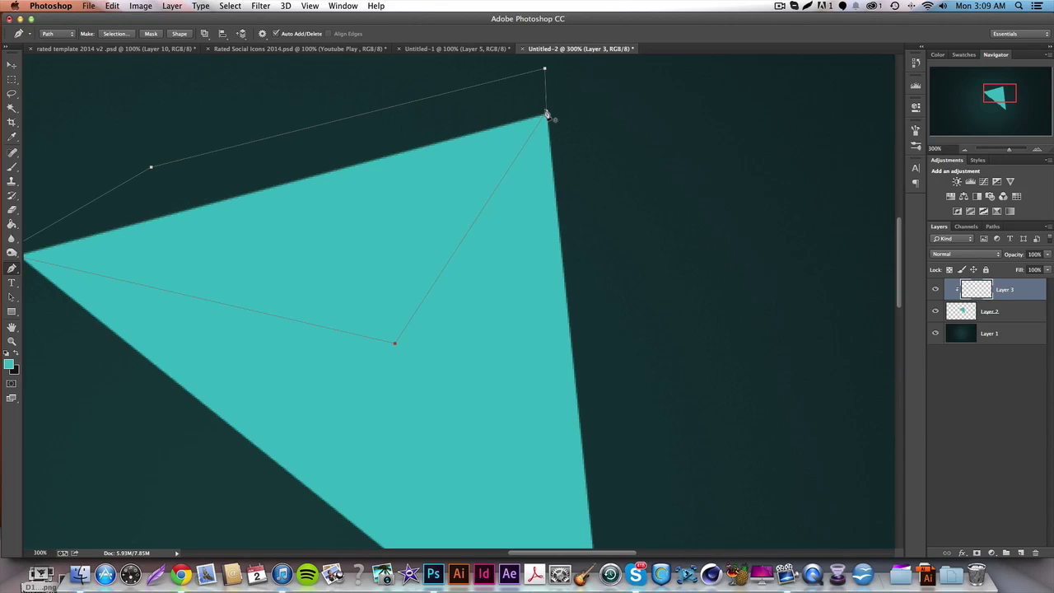
# Fill the upper facet path with a brighter teal on Layer 3 and delete the path
pyautogui.rightClick(356, 171)
pyautogui.click(416, 255)
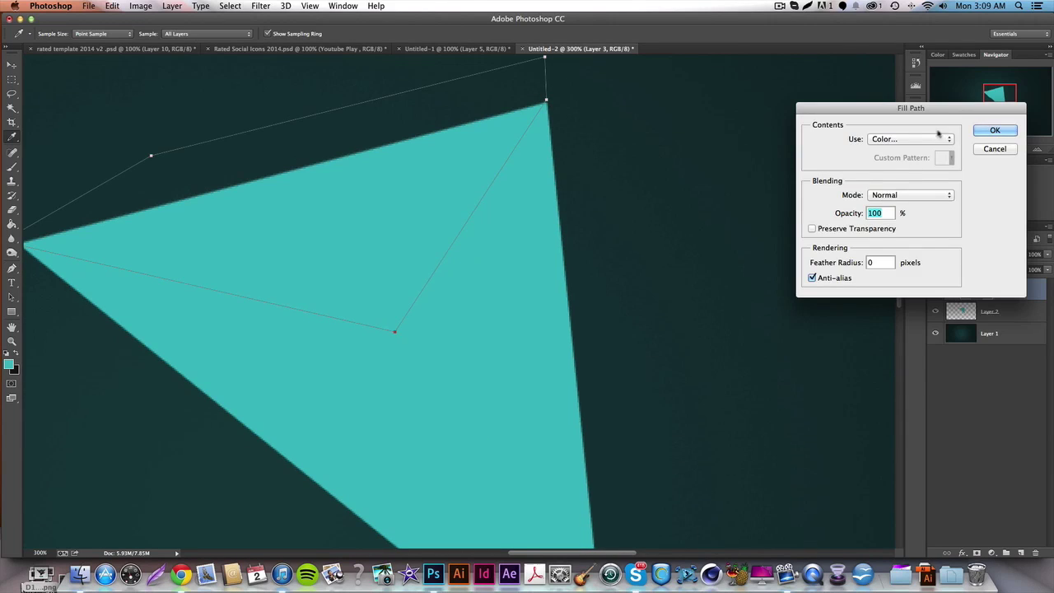
pyautogui.click(931, 139)
pyautogui.click(931, 138)
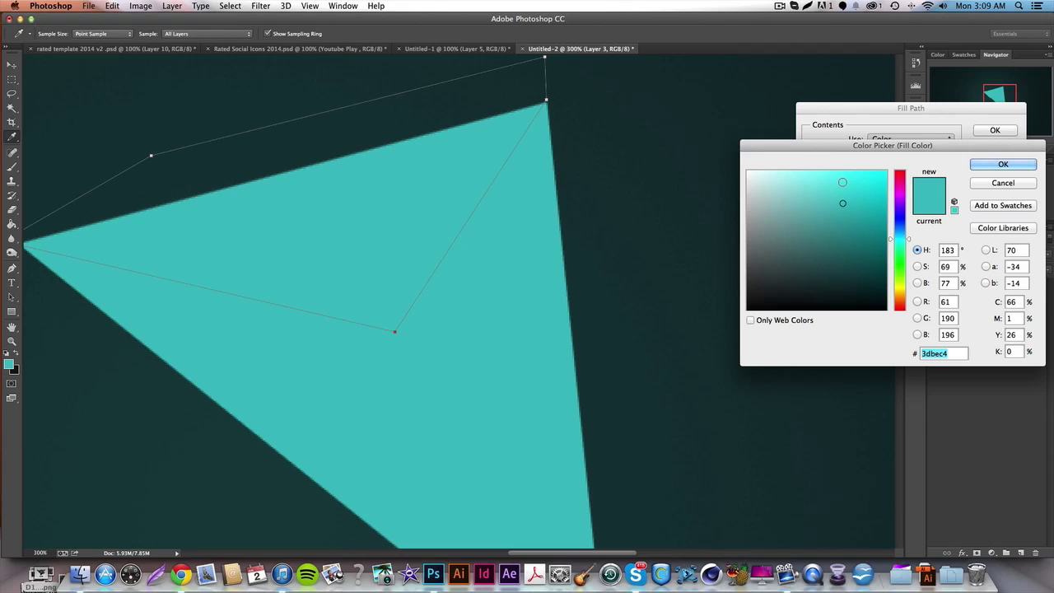
pyautogui.click(1002, 165)
pyautogui.press('Return')
pyautogui.rightClick(531, 227)
pyautogui.click(205, 303)
pyautogui.scroll(-3, 247, 303)
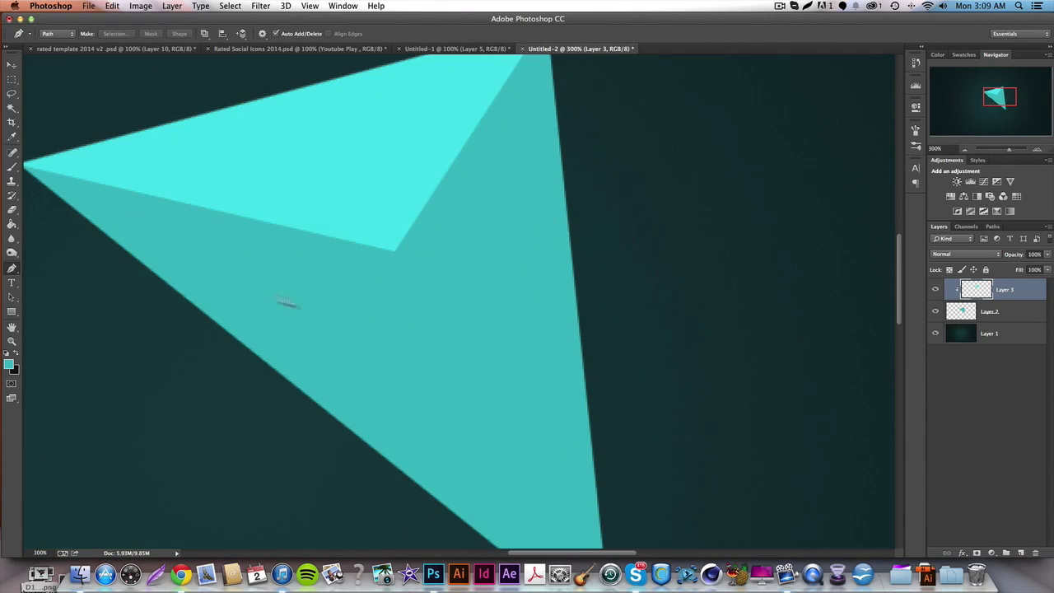
# Add a new clipped layer directly above Layer 2, beneath Layer 3
pyautogui.rightClick(1008, 297)
pyautogui.click(1034, 324)
pyautogui.click(1013, 315)
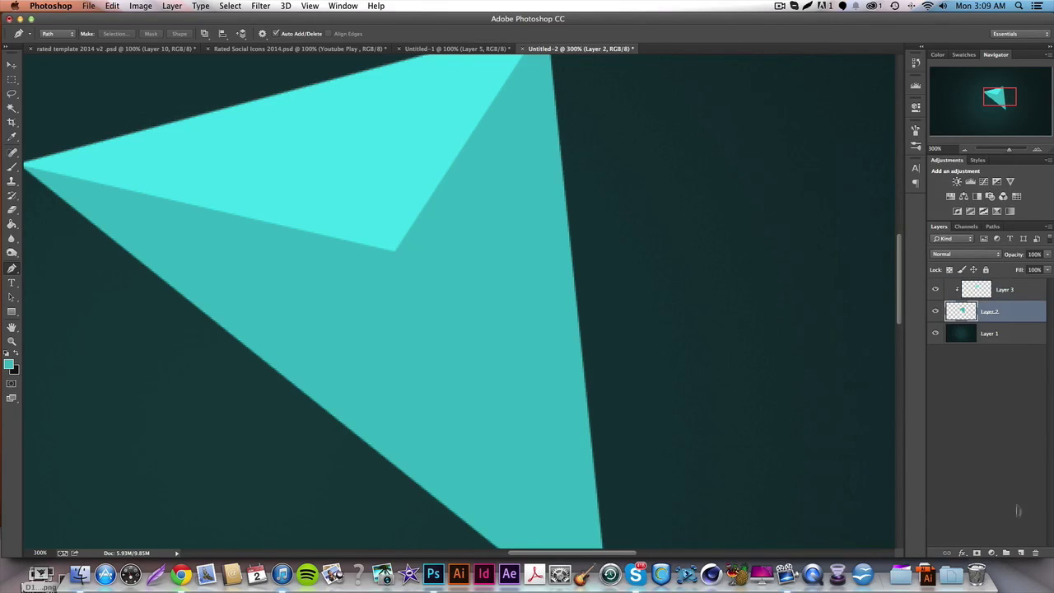
pyautogui.click(1022, 551)
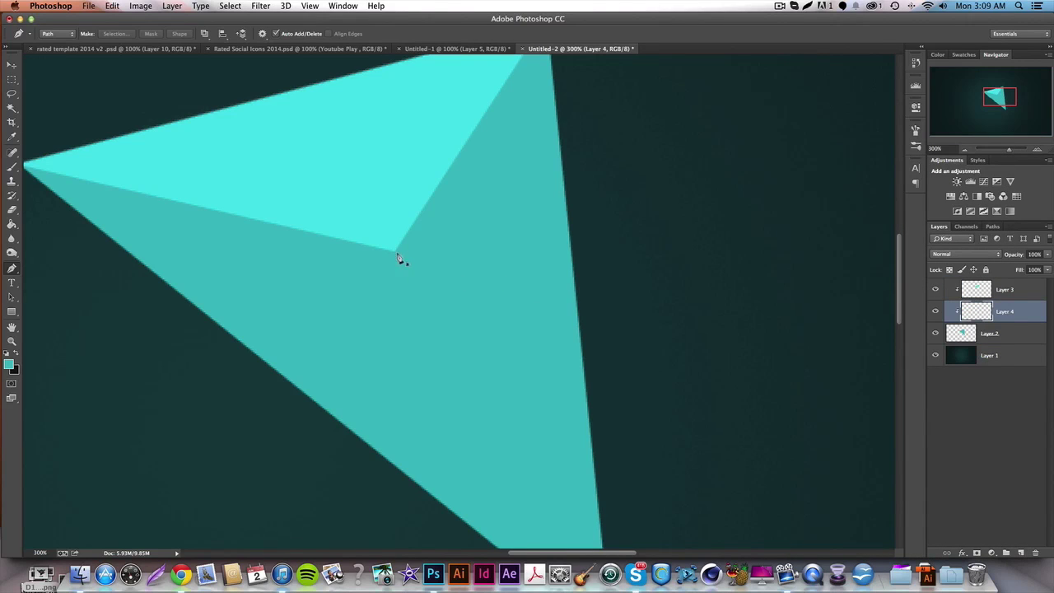
# Draw a closed path on Layer 4 from the inner facet point to the triangle's lowest corner and around outside its lower-left edge
pyautogui.scroll(-3, 534, 485)
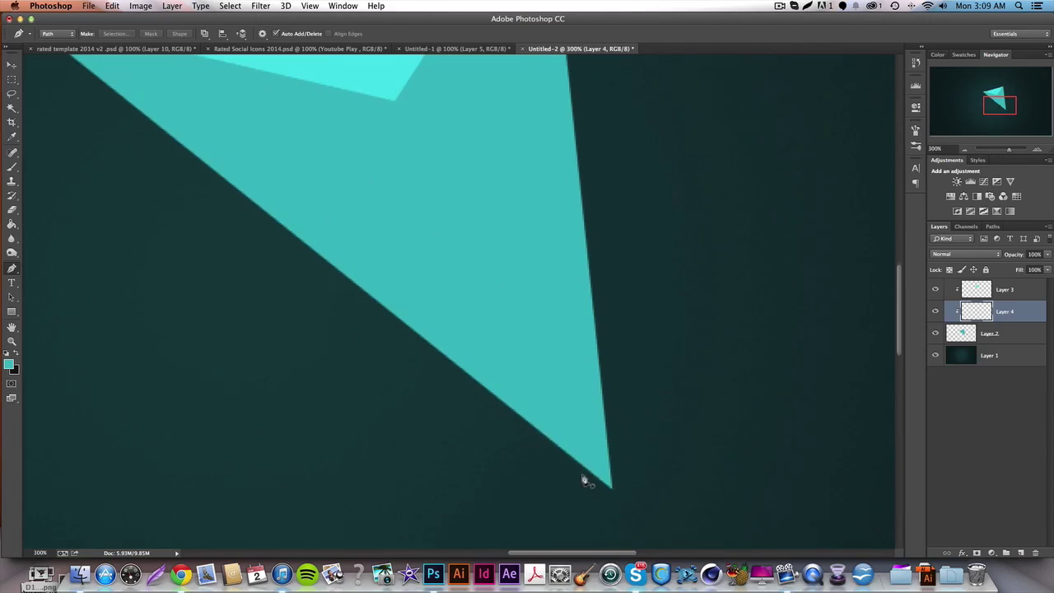
pyautogui.click(396, 171)
pyautogui.scroll(-3, 451, 205)
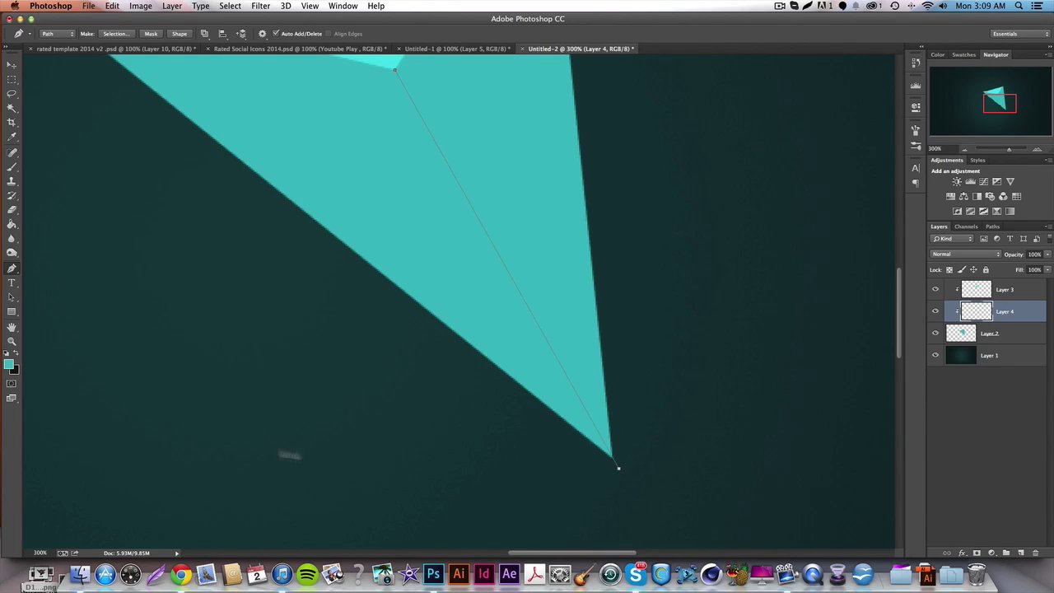
pyautogui.click(267, 445)
pyautogui.scroll(6, 282, 442)
pyautogui.hscroll(-7, 283, 443)
pyautogui.click(191, 230)
pyautogui.click(193, 94)
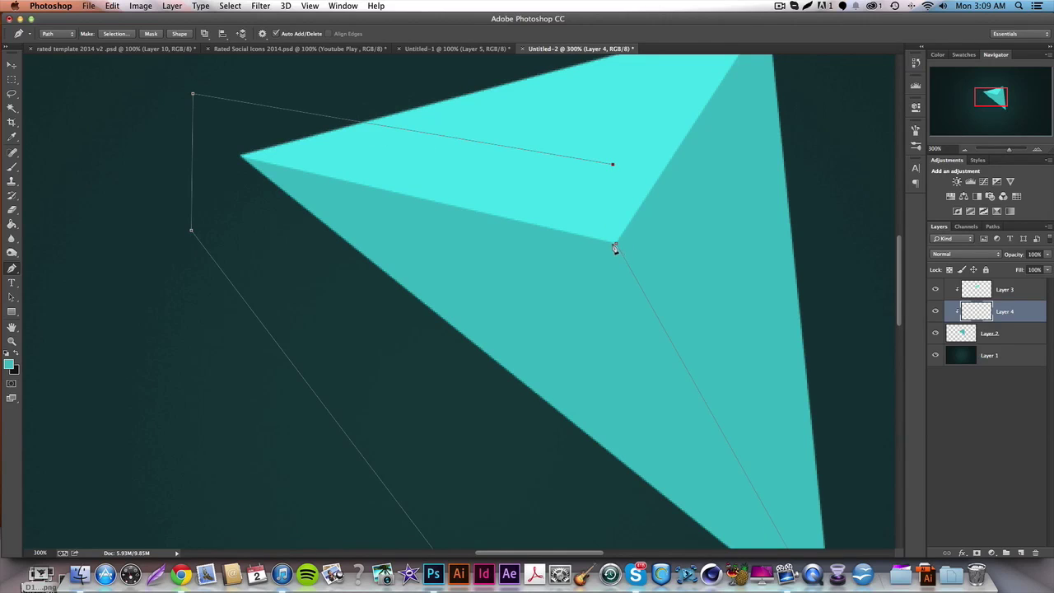
pyautogui.scroll(3, 704, 231)
pyautogui.hscroll(4, 577, 234)
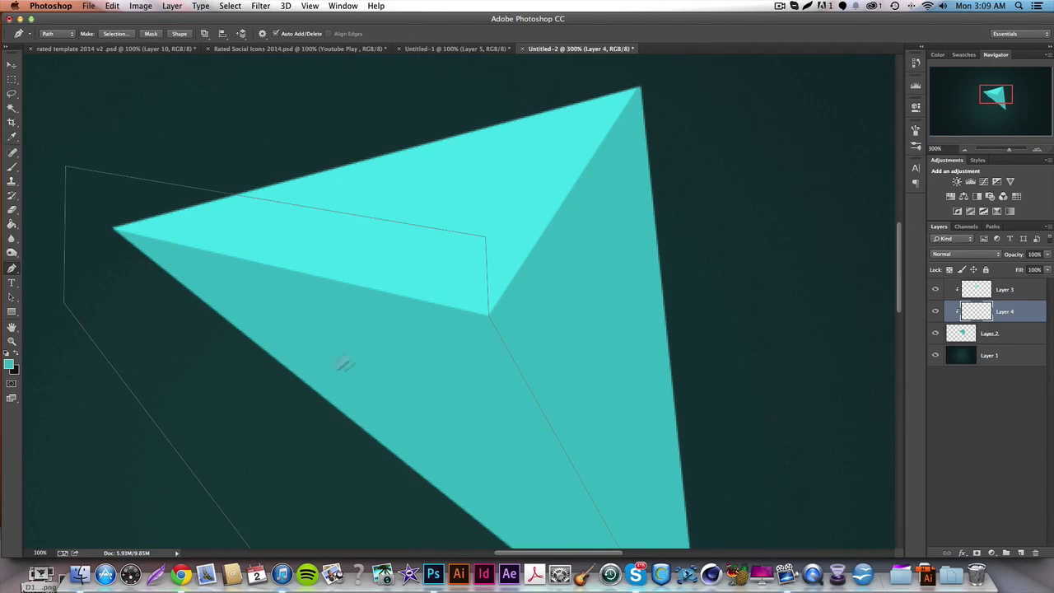
# Fill the lower-left facet path with the darker teal #309398 on Layer 4 and delete the path
pyautogui.rightClick(438, 323)
pyautogui.click(459, 382)
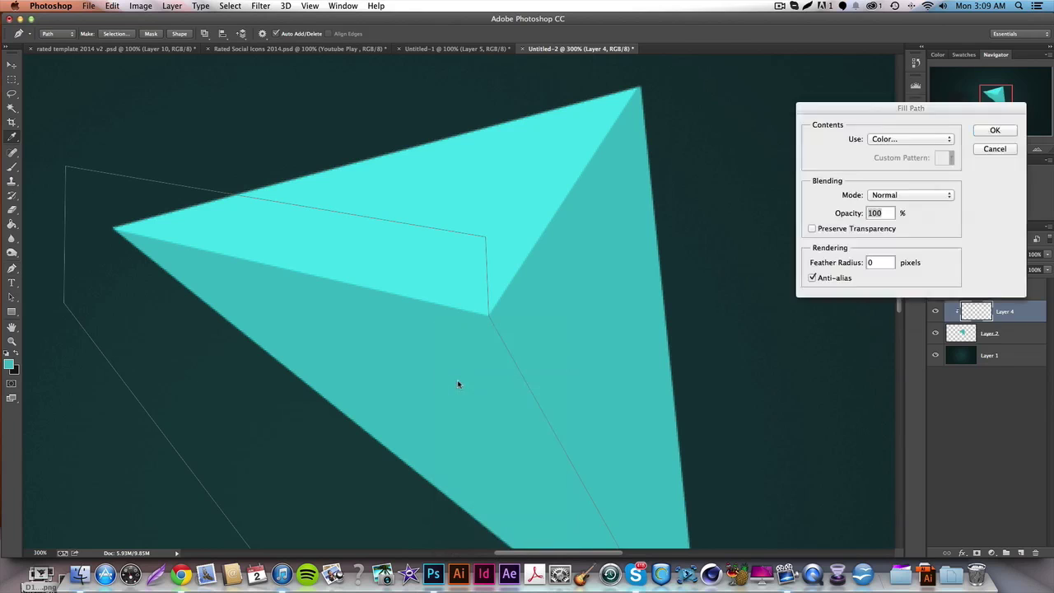
pyautogui.click(911, 139)
pyautogui.click(894, 138)
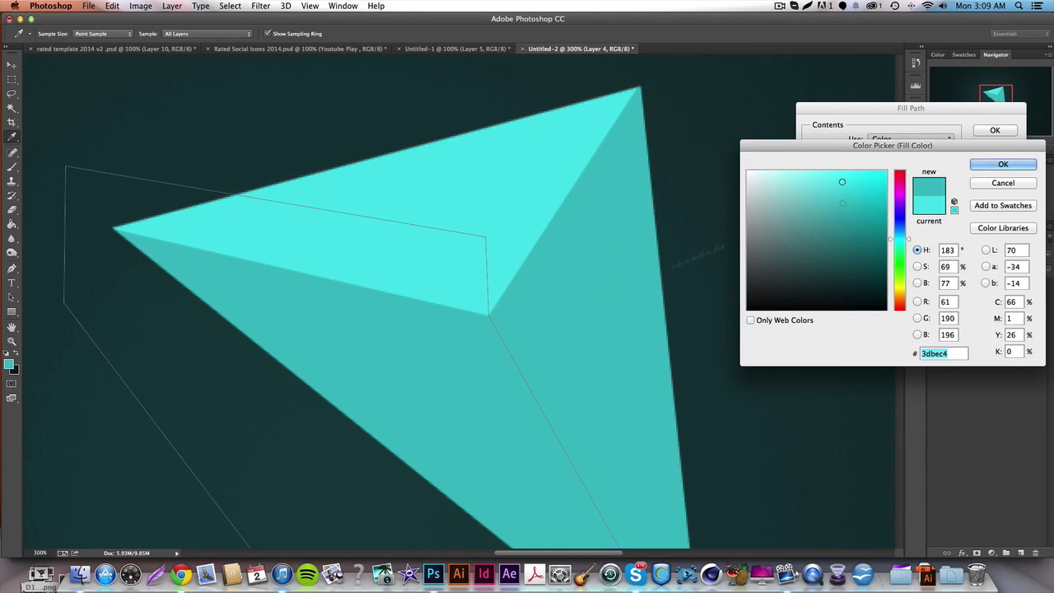
pyautogui.click(842, 227)
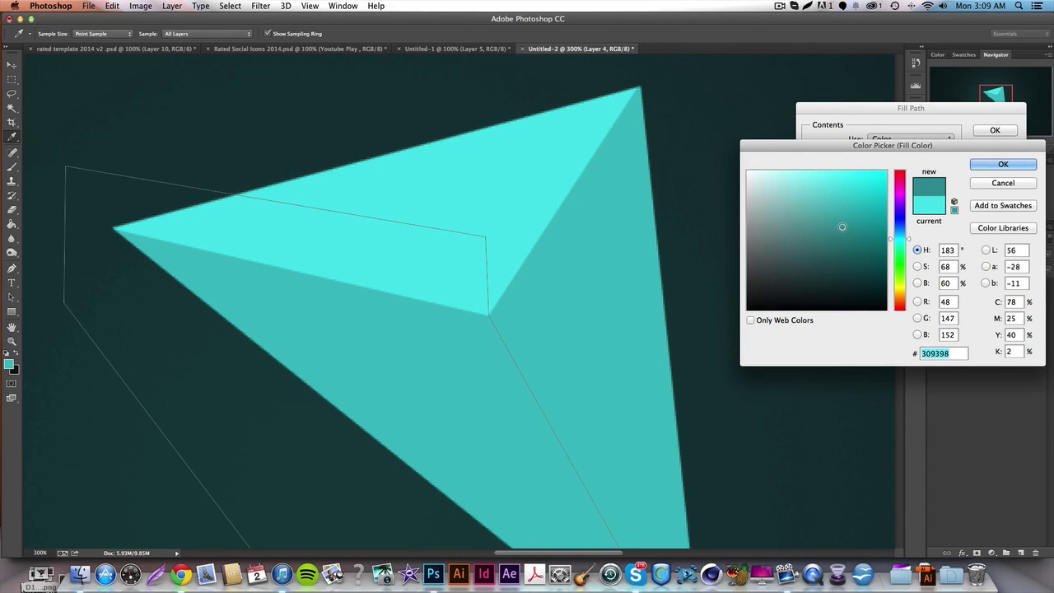
pyautogui.press('Return')
pyautogui.press('Return')
pyautogui.rightClick(692, 287)
pyautogui.click(707, 303)
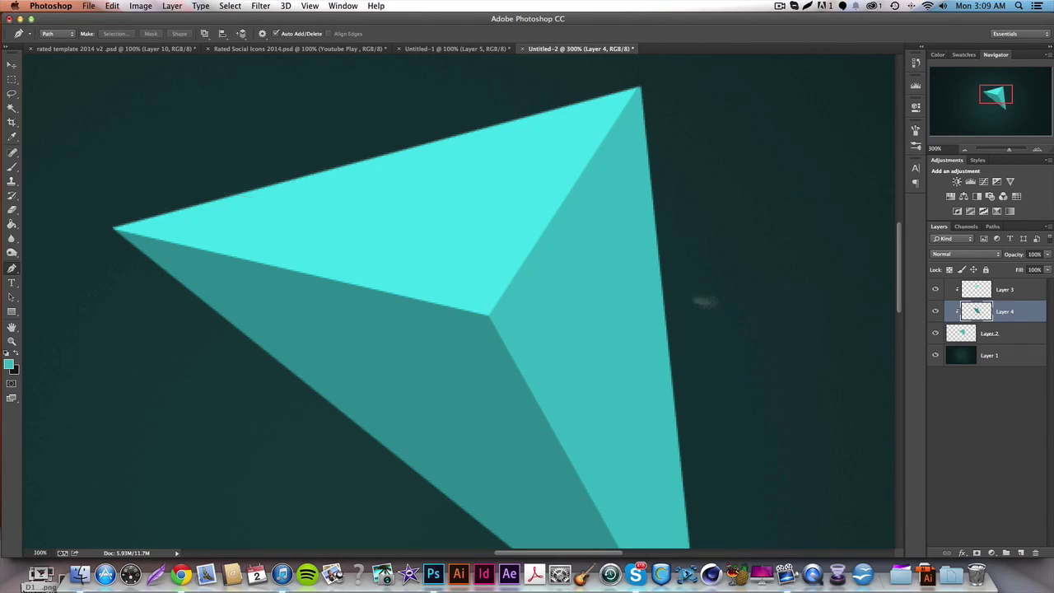
# Merge Layer 2, Layer 4 and Layer 3 into a single layer holding the whole faceted triangle
pyautogui.click(12, 65)
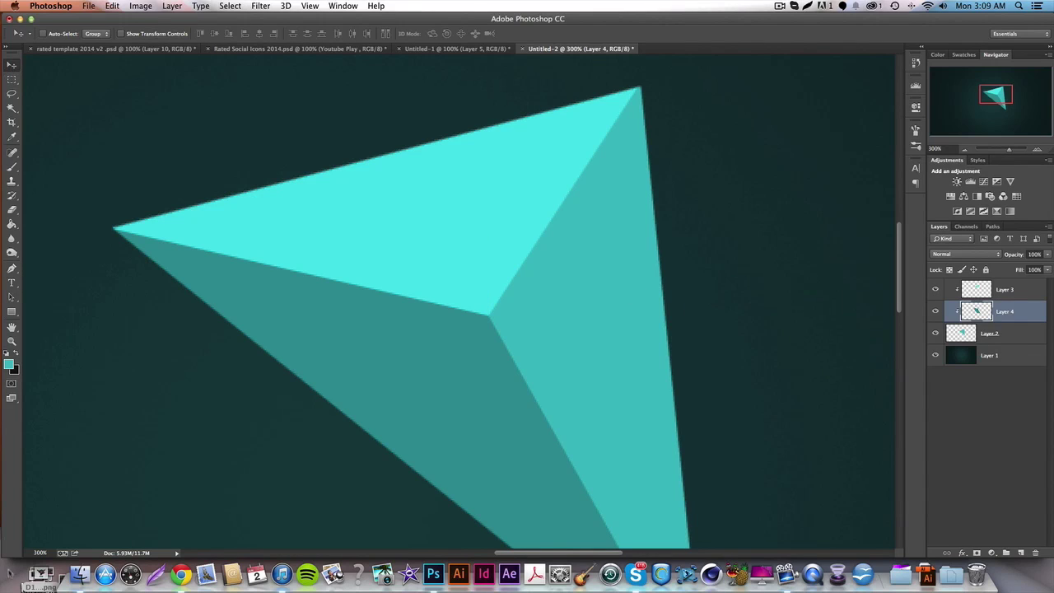
pyautogui.click(51, 553)
pyautogui.press('Return')
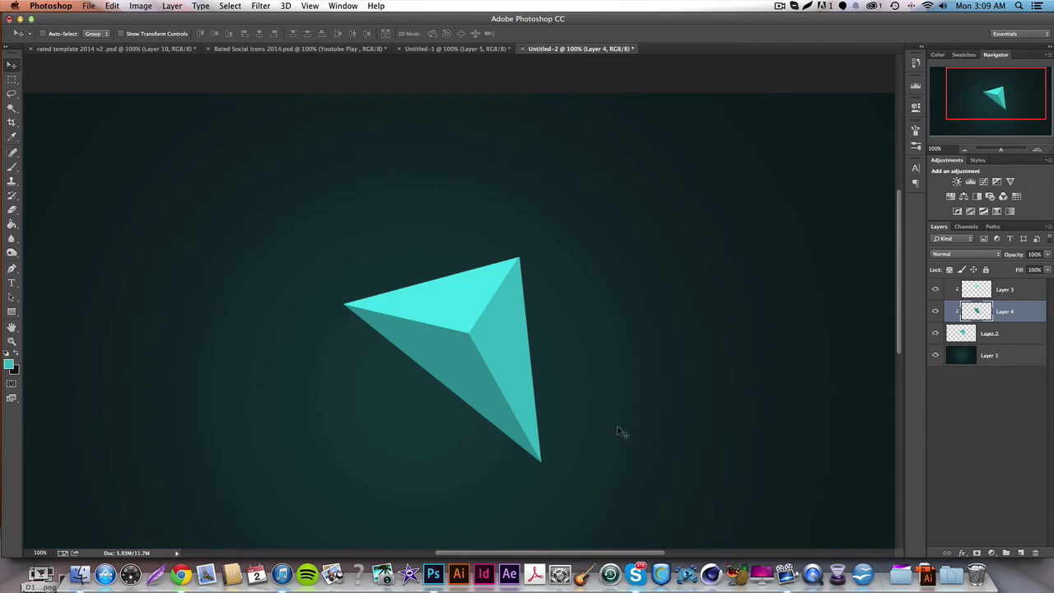
pyautogui.click(1002, 340)
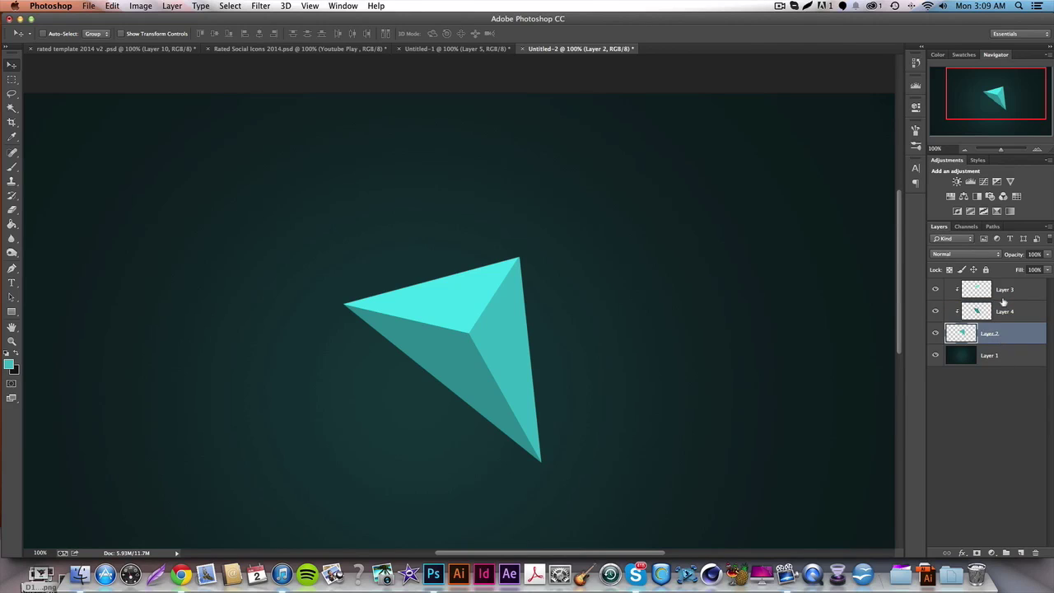
pyautogui.keyDown('shift'); pyautogui.click(1006, 295); pyautogui.keyUp('shift')
pyautogui.rightClick(1008, 295)
pyautogui.click(936, 406)
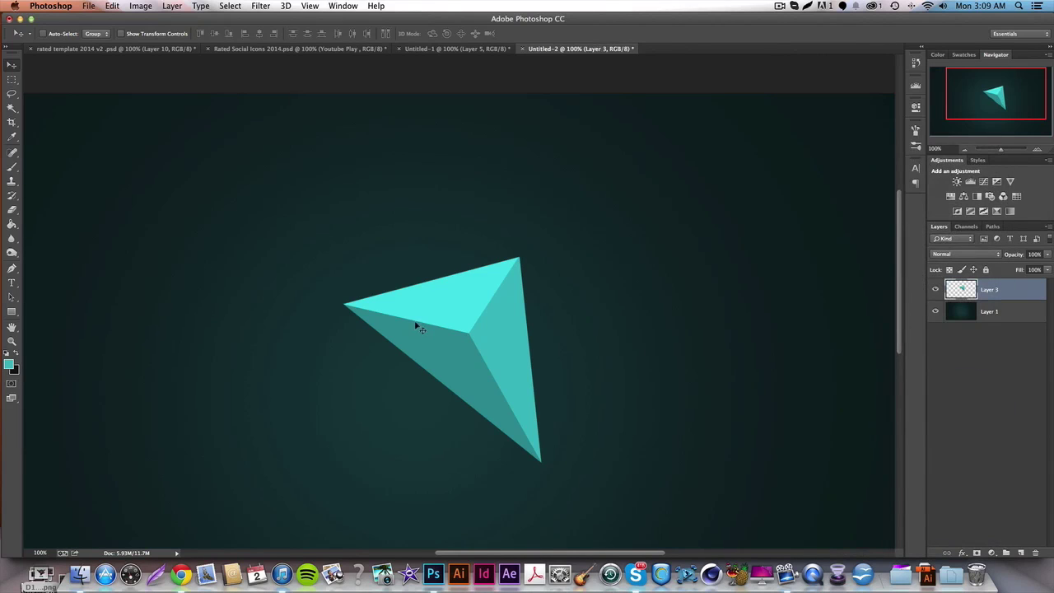
pyautogui.moveTo(417, 324); pyautogui.dragTo(443, 310)
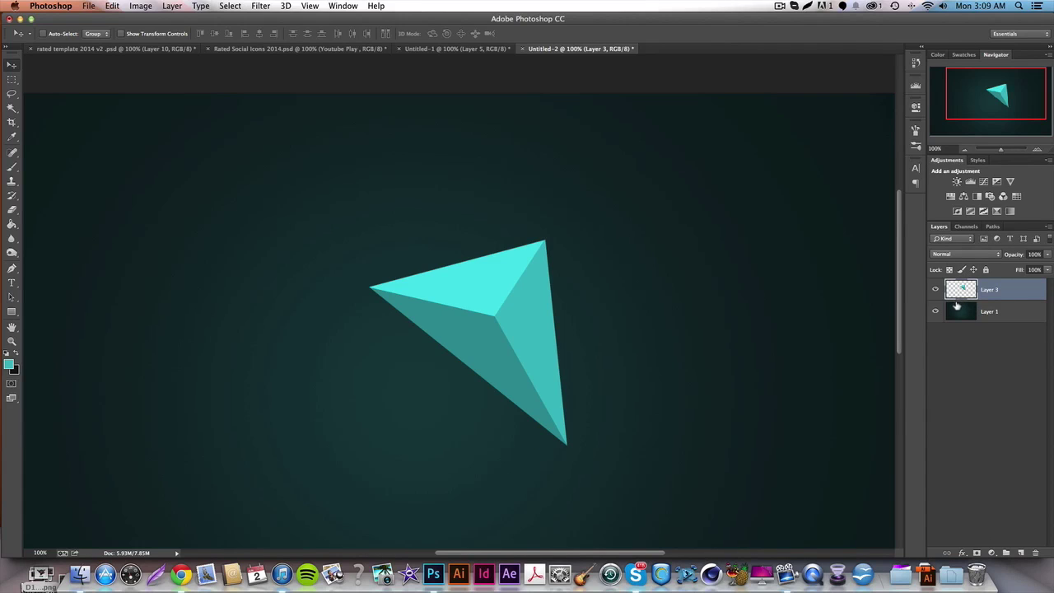
pyautogui.moveTo(523, 260); pyautogui.dragTo(481, 228)
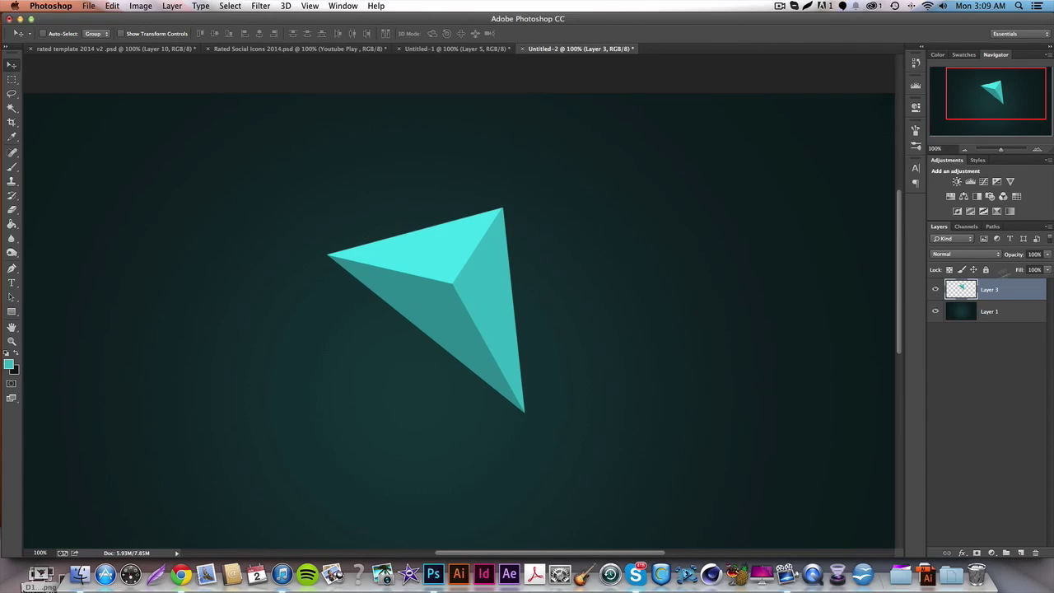
pyautogui.click(961, 552)
pyautogui.click(953, 357)
pyautogui.click(936, 293)
pyautogui.click(936, 294)
# Reposition the merged triangle slightly above the centre of the canvas
pyautogui.moveTo(454, 259); pyautogui.dragTo(431, 332)
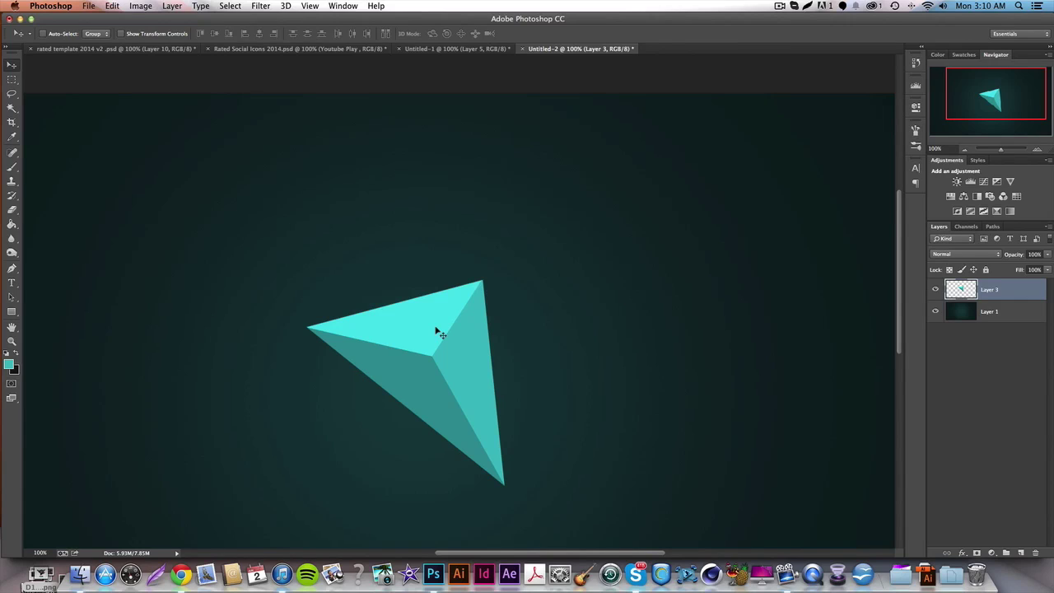
pyautogui.moveTo(436, 327); pyautogui.dragTo(465, 363)
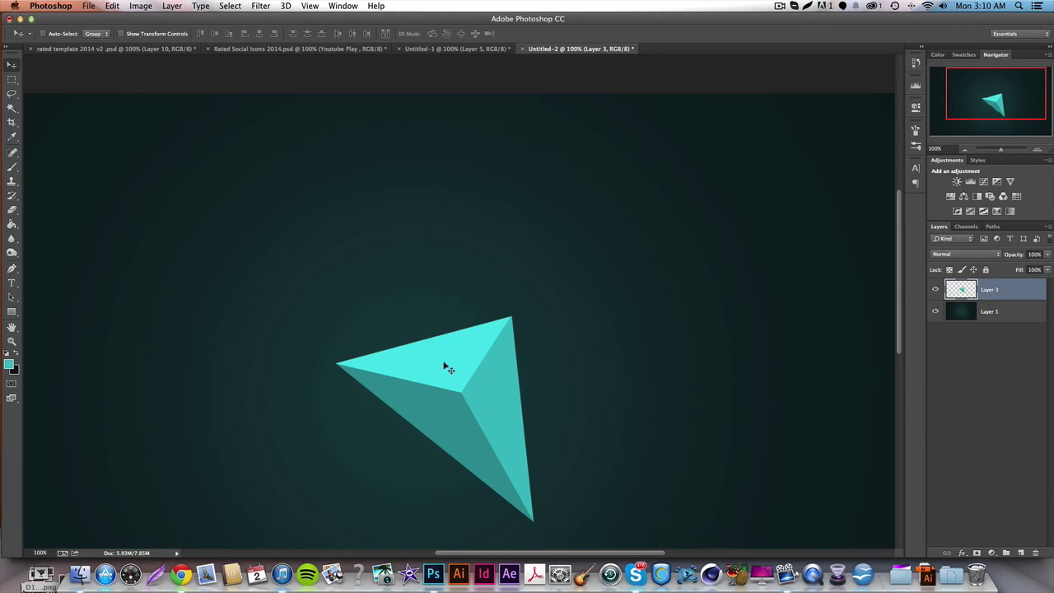
pyautogui.moveTo(509, 367); pyautogui.dragTo(475, 354)
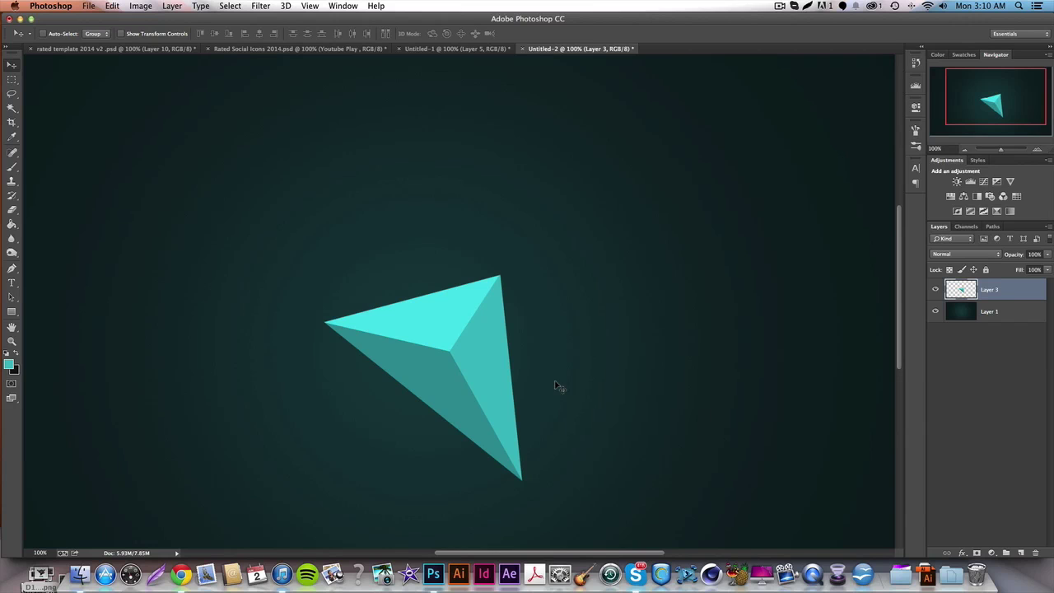
pyautogui.moveTo(483, 433); pyautogui.dragTo(452, 376)
pyautogui.hscroll(-1, 406, 382)
pyautogui.scroll(3, 404, 371)
pyautogui.scroll(-4, 402, 355)
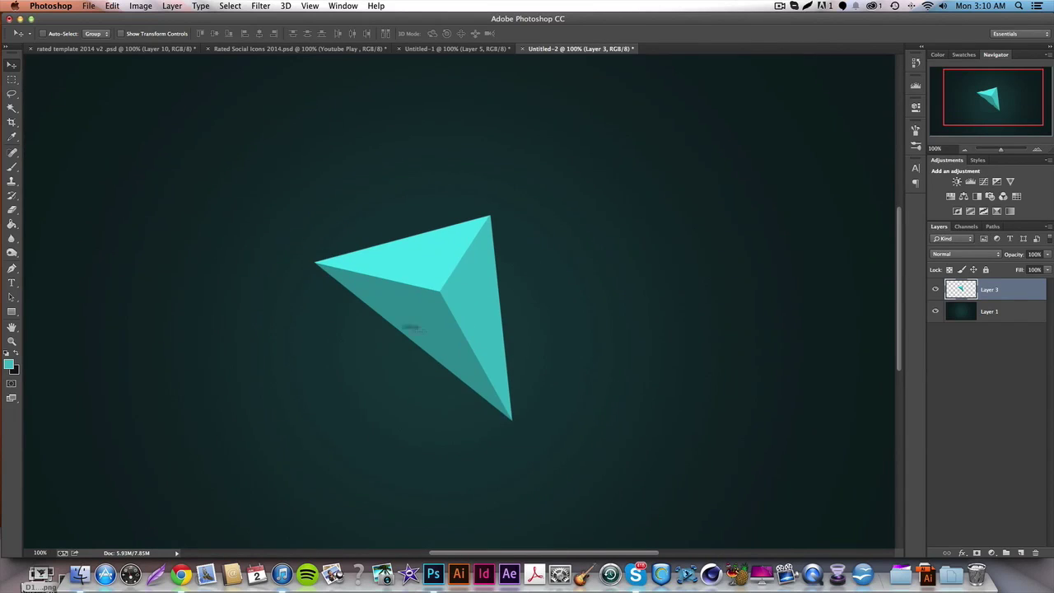
pyautogui.scroll(-3, 404, 261)
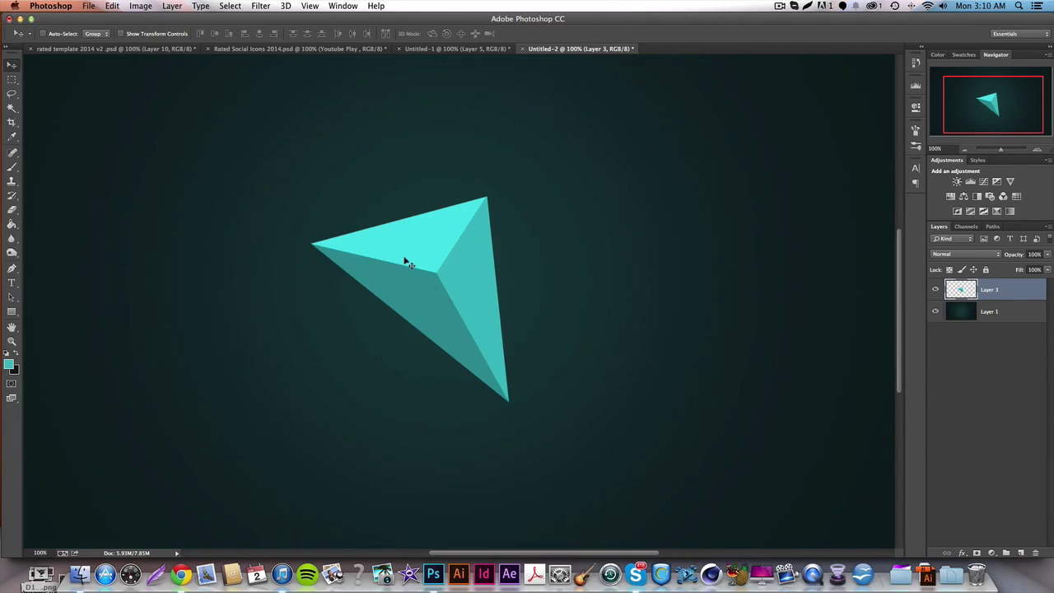
pyautogui.moveTo(462, 320); pyautogui.dragTo(494, 294)
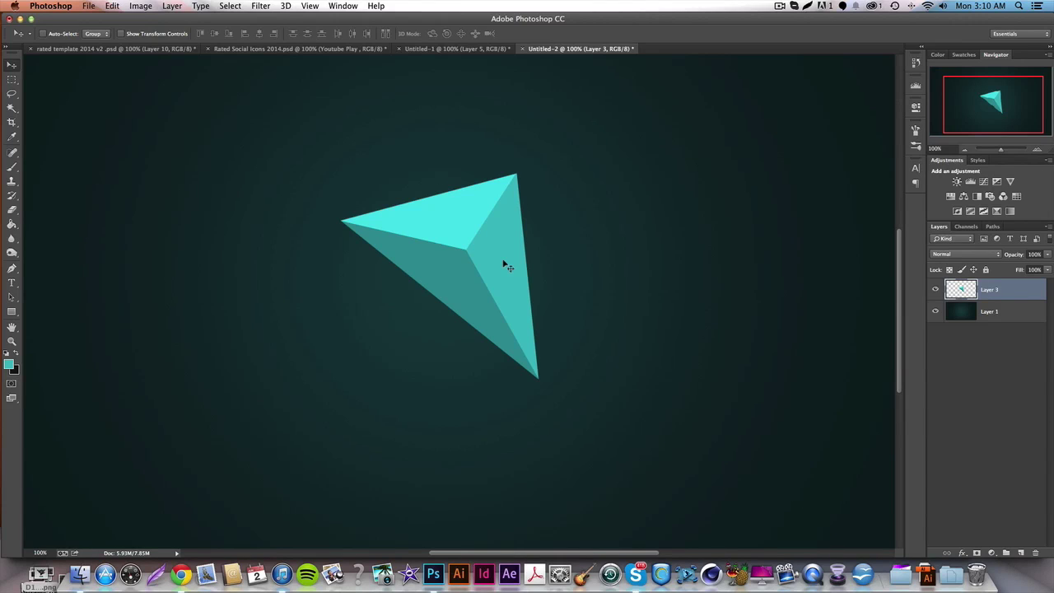
# Duplicate the faceted triangle and rotate the copy so it sits along the original's lower-left edge
pyautogui.press('super+j')
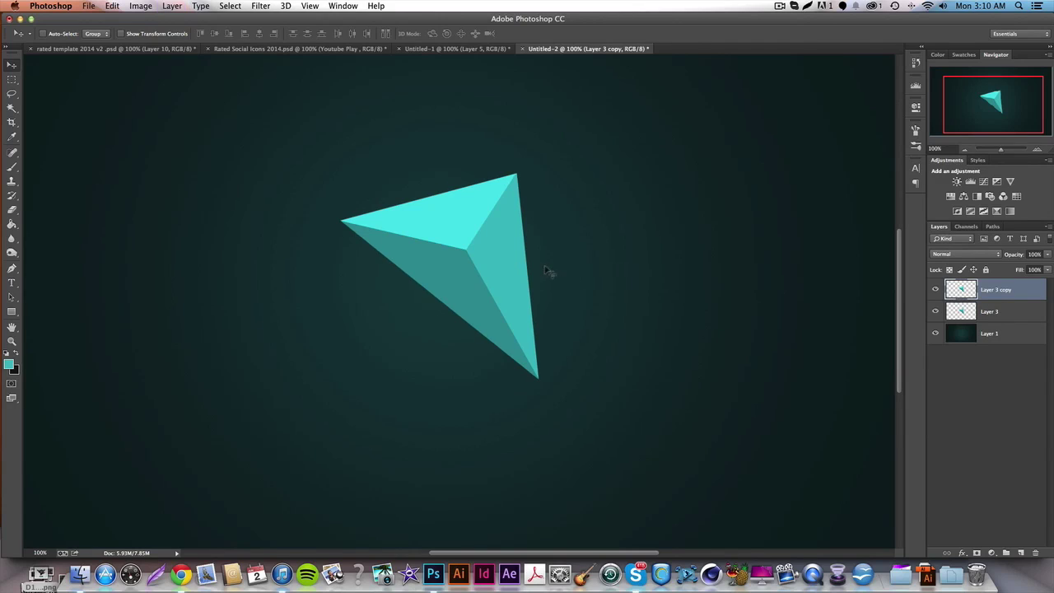
pyautogui.moveTo(551, 275); pyautogui.dragTo(472, 324)
pyautogui.press('super+t')
pyautogui.press('Return')
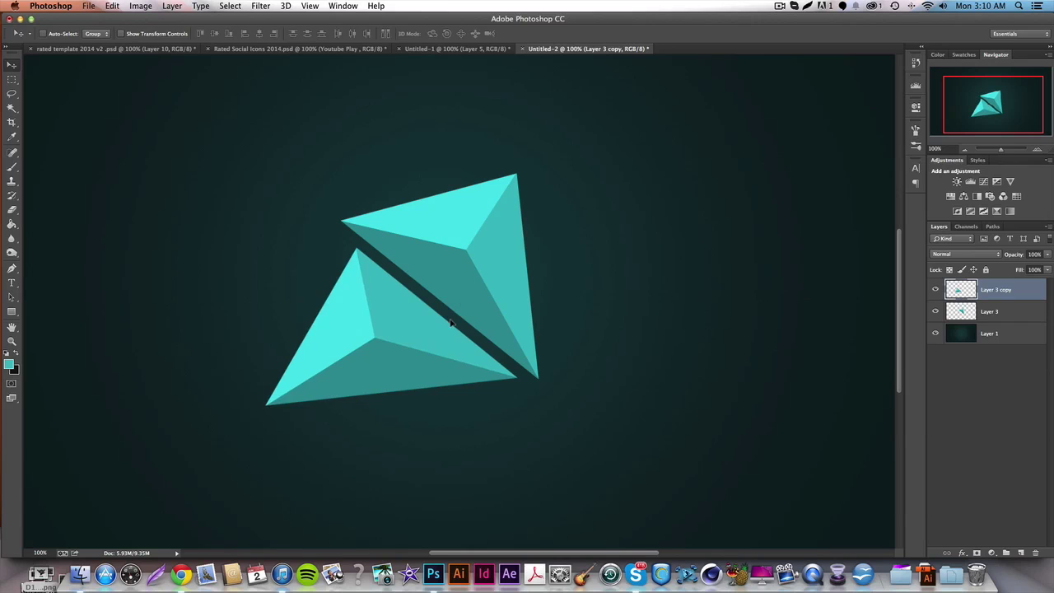
pyautogui.press('super+t')
pyautogui.moveTo(623, 341); pyautogui.dragTo(445, 524)
pyautogui.press('Return')
pyautogui.press('super+alt+z')
pyautogui.press('super+alt+z')
# Move the copy closer to the original's lower-left edge and scale it down slightly, leaving a thin gap
pyautogui.moveTo(352, 328); pyautogui.dragTo(430, 357)
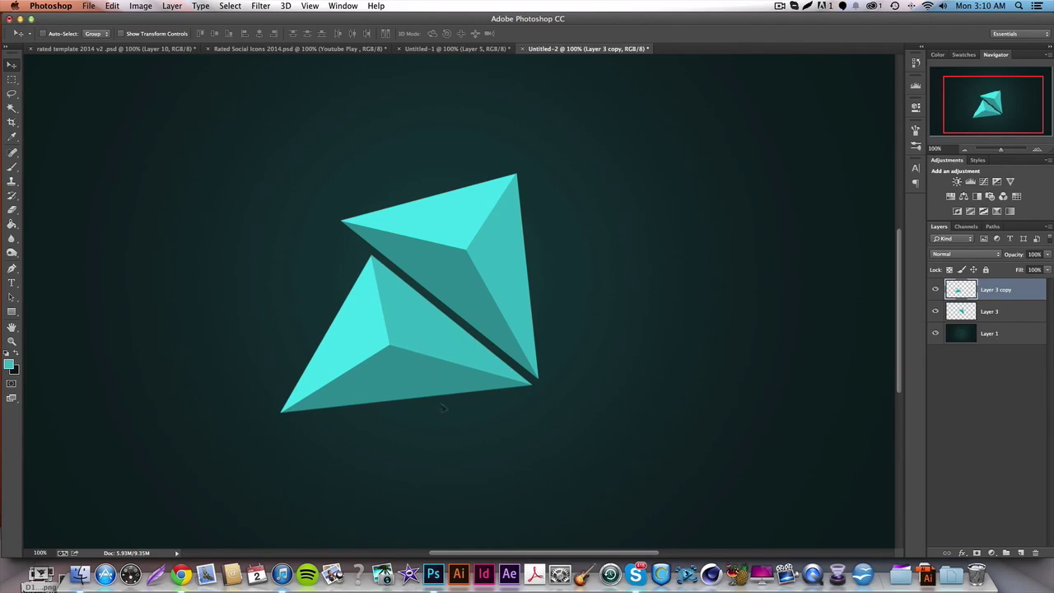
pyautogui.press('super+t')
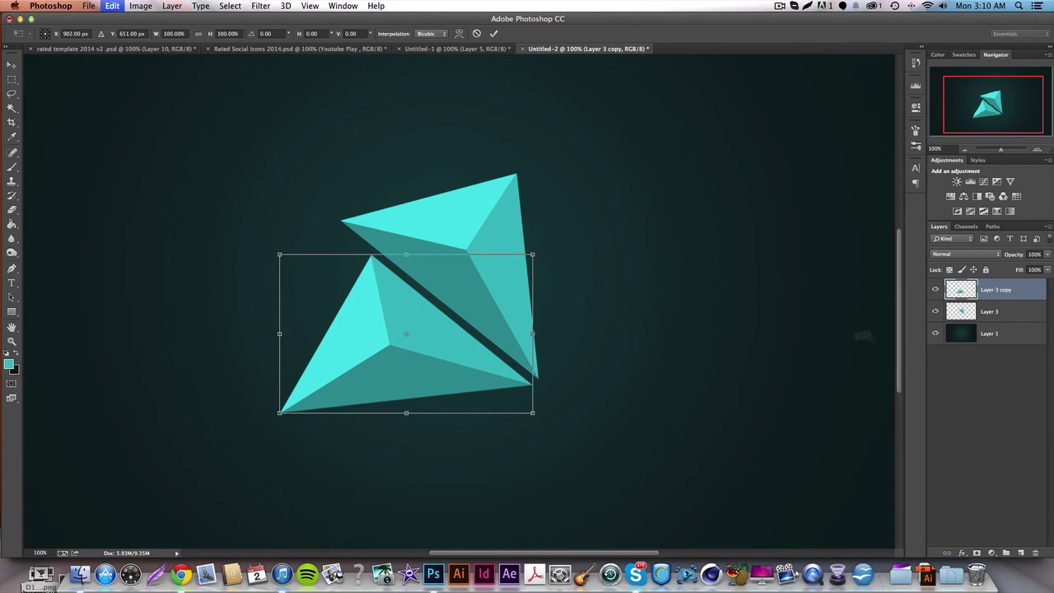
pyautogui.moveTo(536, 414); pyautogui.dragTo(516, 399)
pyautogui.press('Return')
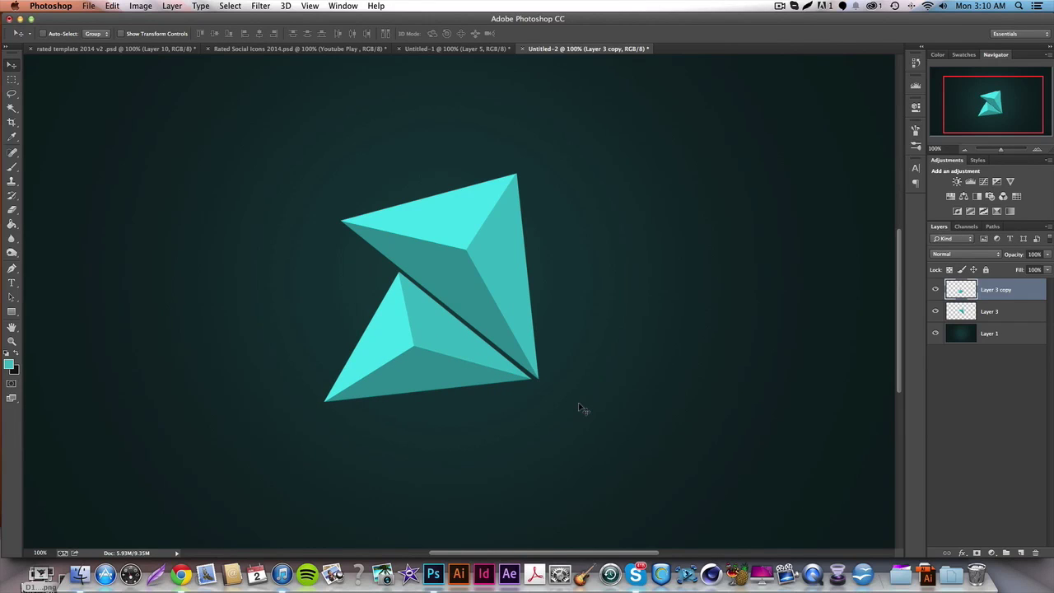
# Duplicate the lower triangle, then shrink and rotate the copy to fit beside its upper-left edge
pyautogui.press('super+j')
pyautogui.moveTo(464, 370); pyautogui.dragTo(323, 320)
pyautogui.press('super+t')
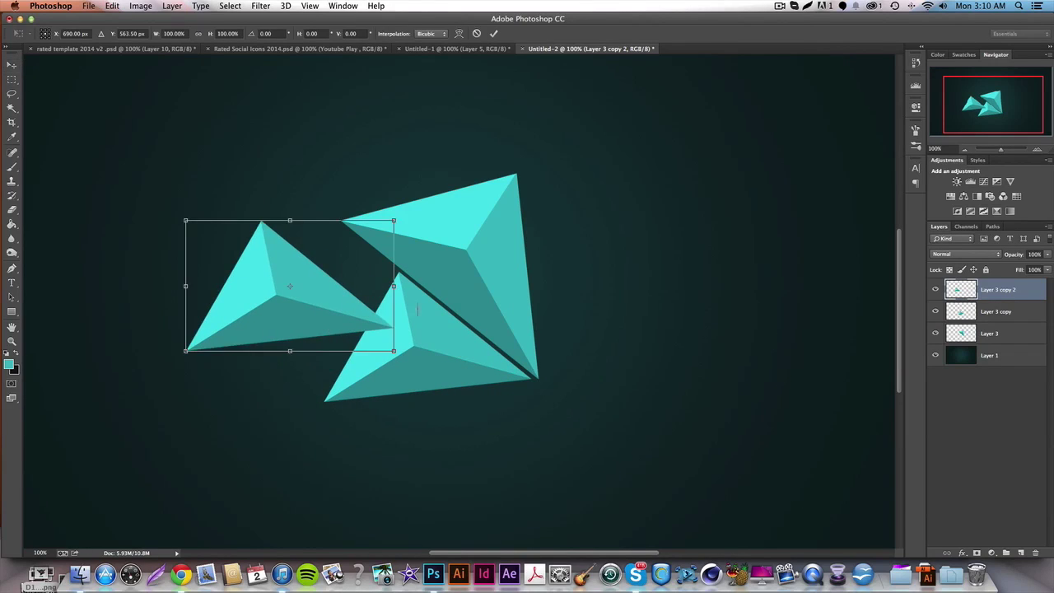
pyautogui.moveTo(365, 232); pyautogui.dragTo(358, 297)
pyautogui.moveTo(424, 299); pyautogui.dragTo(430, 288)
pyautogui.press('Return')
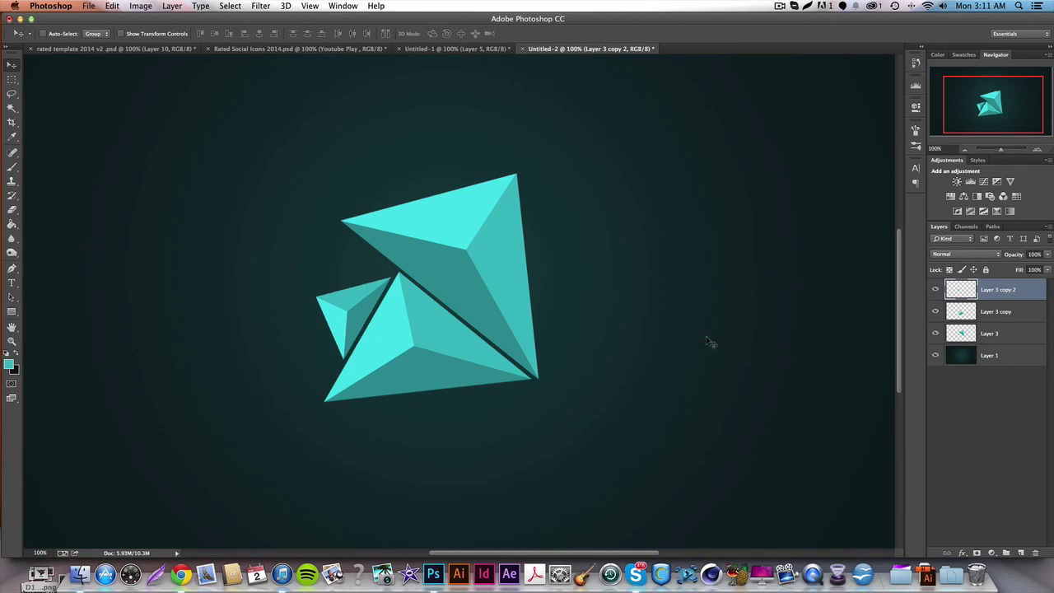
# Duplicate the Layer 3 copy triangle, move it to the right of the large triangle, then scale it down and rotate it to face that edge
pyautogui.click(1002, 320)
pyautogui.press('super+j')
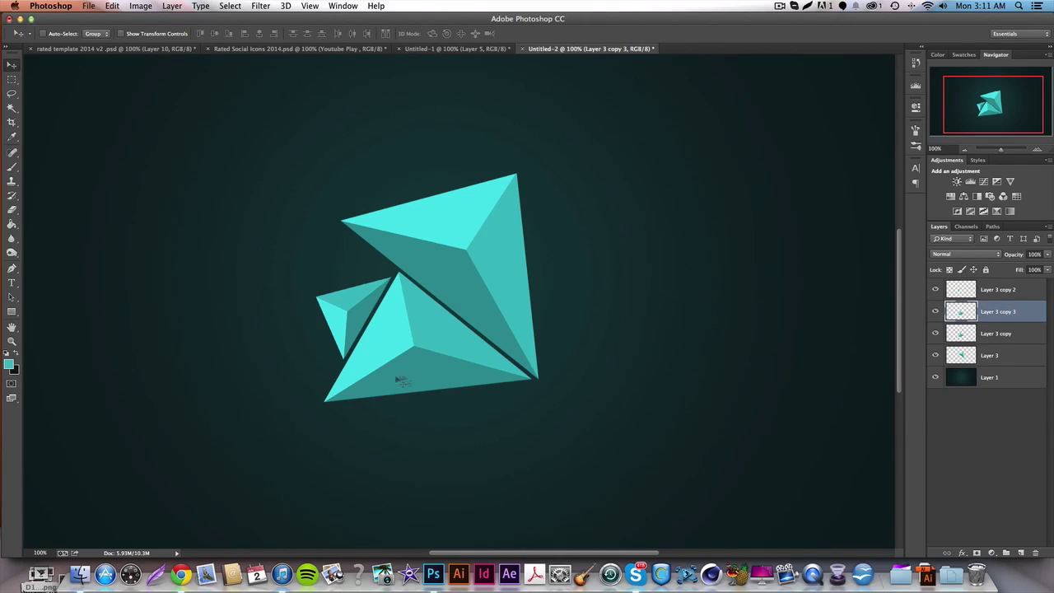
pyautogui.moveTo(401, 377); pyautogui.dragTo(658, 297)
pyautogui.press('super+t')
pyautogui.moveTo(857, 292); pyautogui.dragTo(812, 229)
pyautogui.press('Return')
pyautogui.moveTo(768, 265); pyautogui.dragTo(690, 250)
pyautogui.hotkey('ctrl', 't')
pyautogui.moveTo(730, 332)
pyautogui.mouseDown()
pyautogui.moveTo(744, 304)
pyautogui.moveTo(733, 320)
pyautogui.mouseUp()
pyautogui.press('Return')
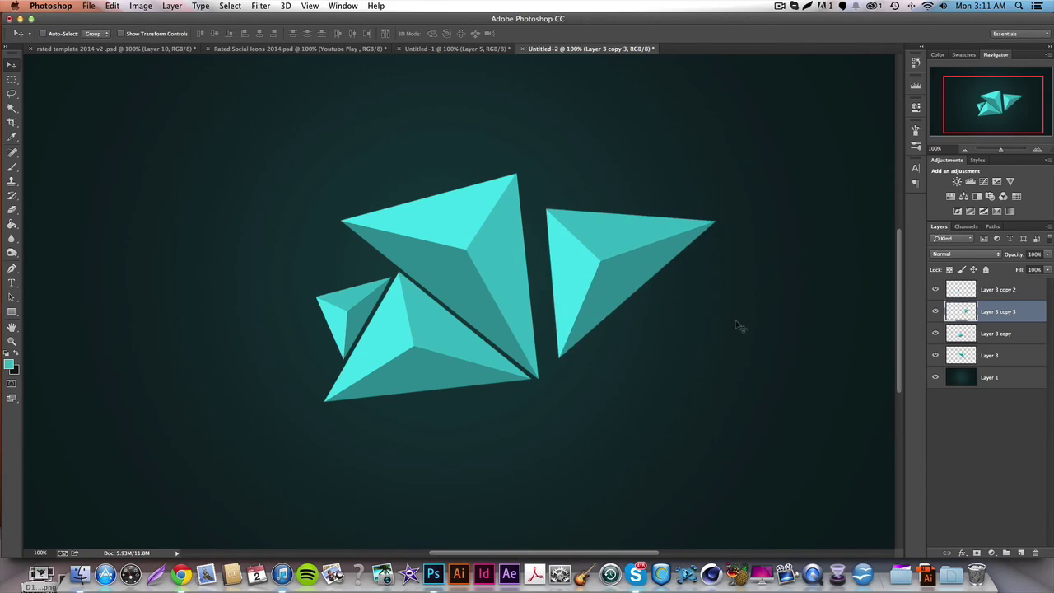
# Shrink the right-hand triangle and fit it against the upper part of the large triangle's right edge
pyautogui.moveTo(598, 284)
pyautogui.mouseDown()
pyautogui.moveTo(578, 314)
pyautogui.moveTo(574, 265)
pyautogui.moveTo(602, 285)
pyautogui.mouseUp()
pyautogui.hotkey('ctrl', 't')
pyautogui.moveTo(698, 326); pyautogui.dragTo(609, 274)
pyautogui.press('Return')
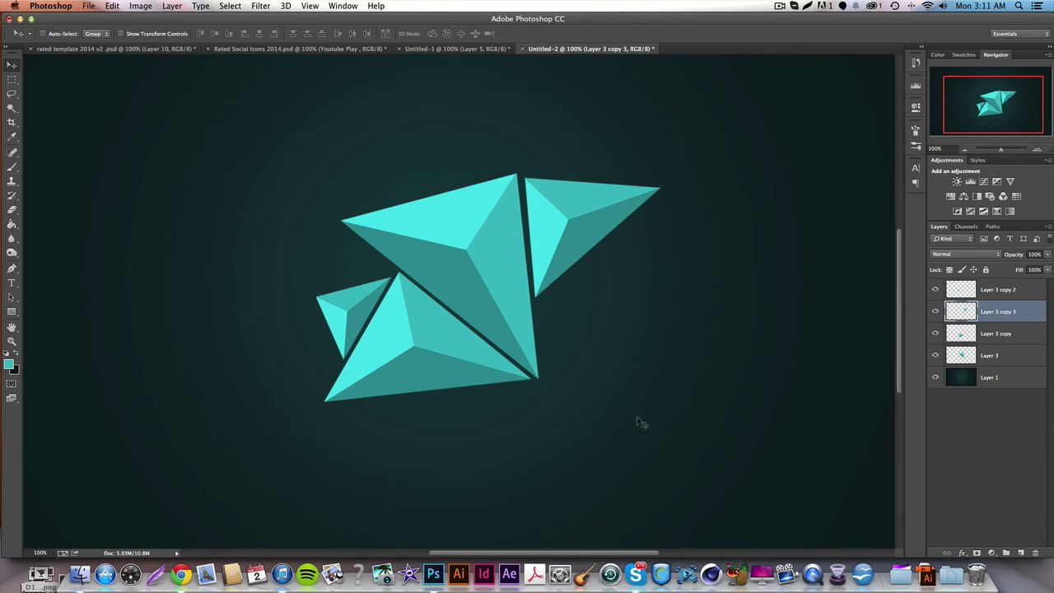
# Duplicate Layer 3, scale the copy to about 18%, rotate it -60° and place it above the small left-hand triangle
pyautogui.click(1005, 356)
pyautogui.press('super+j')
pyautogui.moveTo(544, 263); pyautogui.dragTo(728, 397)
pyautogui.press('super+t')
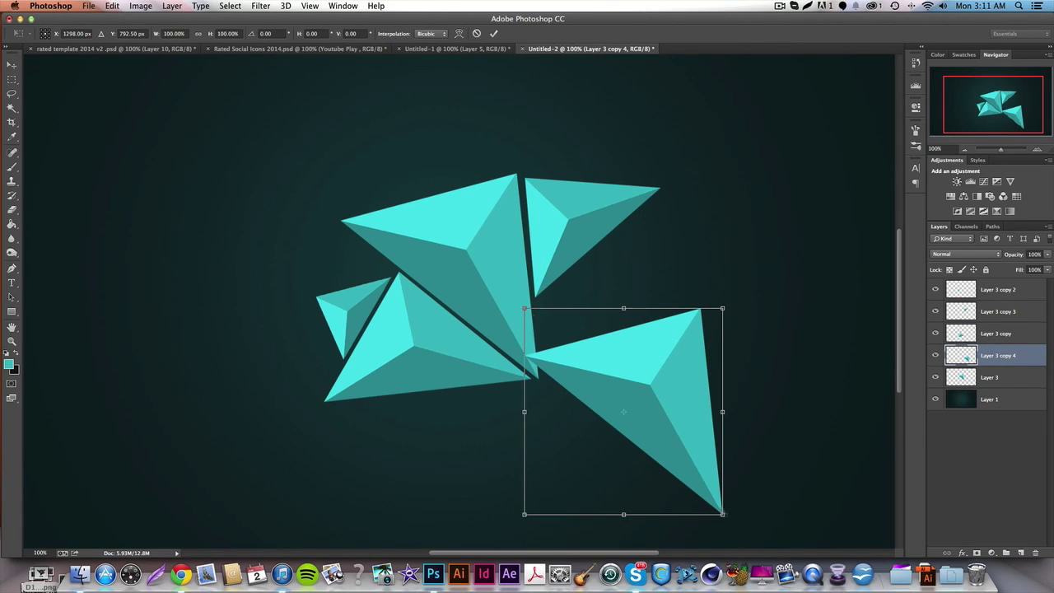
pyautogui.moveTo(724, 515); pyautogui.dragTo(693, 369)
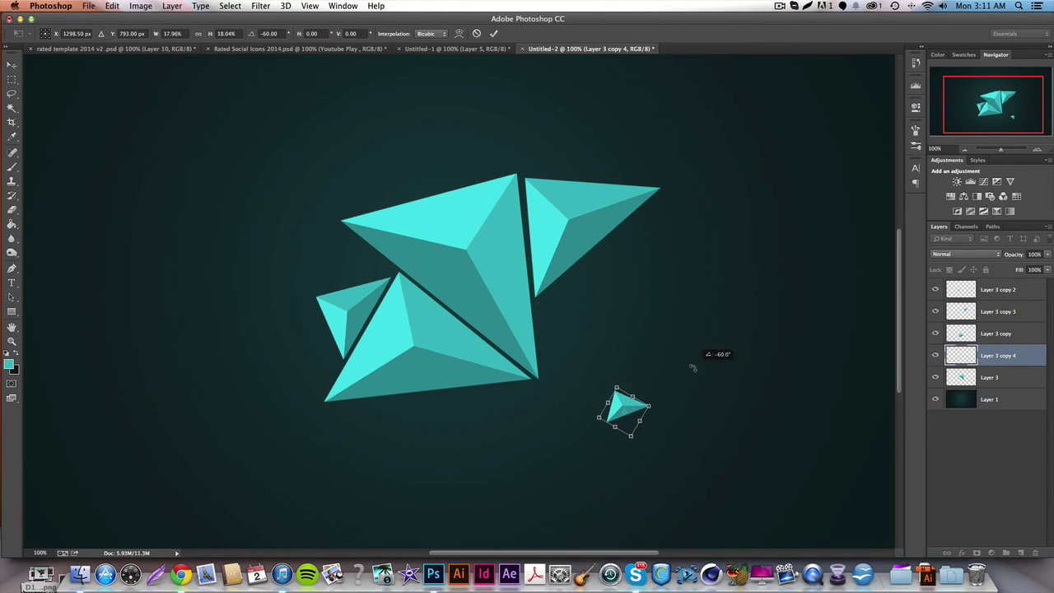
pyautogui.press('Return')
pyautogui.moveTo(668, 419); pyautogui.dragTo(403, 276)
# Duplicate the tiny triangle, then rotate and shrink the copy to sit just under the lower triangle's bottom edge
pyautogui.moveTo(271, 287); pyautogui.dragTo(506, 336)
pyautogui.press('super+t')
pyautogui.moveTo(606, 335); pyautogui.dragTo(598, 258)
pyautogui.press('Return')
pyautogui.moveTo(596, 309); pyautogui.dragTo(497, 406)
pyautogui.press('super+t')
pyautogui.press('Return')
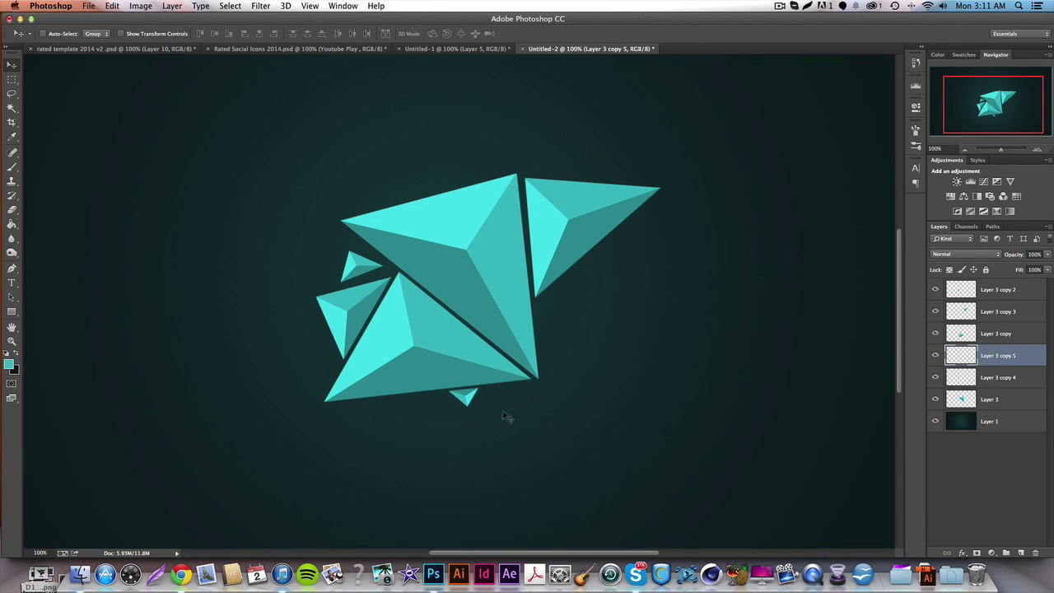
# Duplicate Layer 3, then shrink and rotate the copy to sit just below the upper-right triangle
pyautogui.click(992, 403)
pyautogui.press('super+j')
pyautogui.moveTo(561, 382); pyautogui.dragTo(807, 467)
pyautogui.press('super+t')
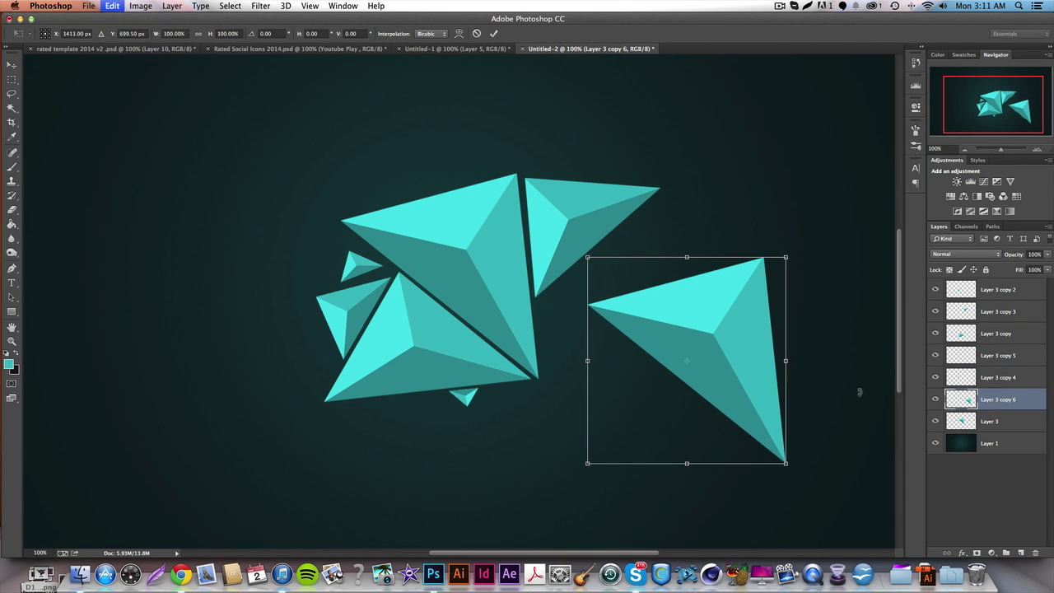
pyautogui.moveTo(776, 431); pyautogui.dragTo(800, 266)
pyautogui.moveTo(788, 316); pyautogui.dragTo(302, 223)
pyautogui.press('Return')
# Duplicate that small triangle, rotate the copy 150°, scale it down and place it above the large triangle's left corner
pyautogui.hotkey('ctrl', 'j')
pyautogui.hotkey('ctrl', 't')
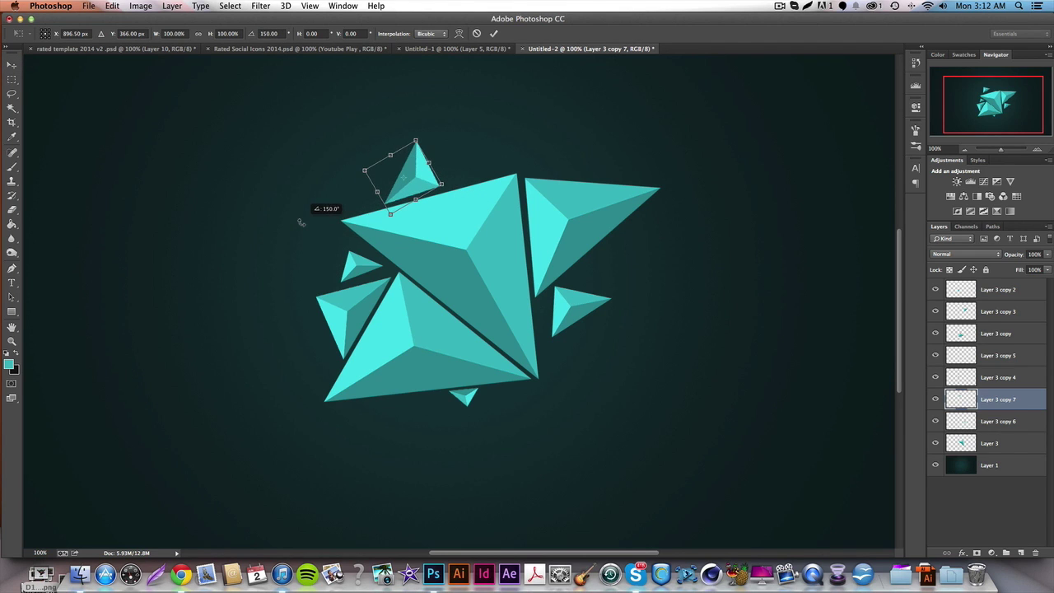
pyautogui.moveTo(301, 222); pyautogui.dragTo(301, 223)
pyautogui.moveTo(363, 172)
pyautogui.mouseDown()
pyautogui.moveTo(387, 165)
pyautogui.moveTo(377, 168)
pyautogui.mouseUp()
pyautogui.press('Return')
pyautogui.moveTo(513, 201); pyautogui.dragTo(472, 216)
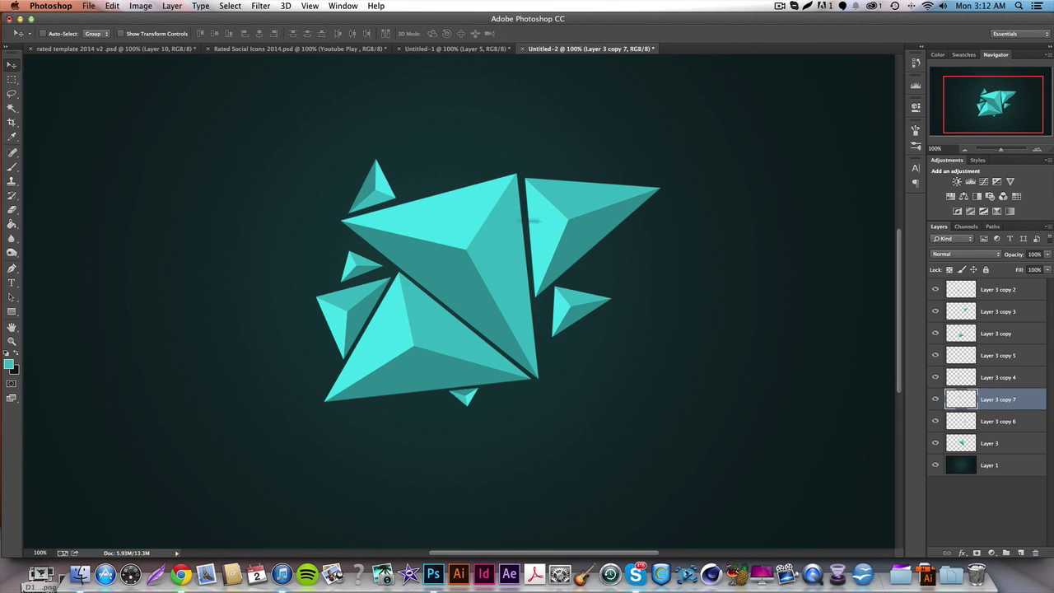
# Duplicate Layer 3, scale down and rotate the copy, and move it above the large triangle's top edge
pyautogui.click(1008, 445)
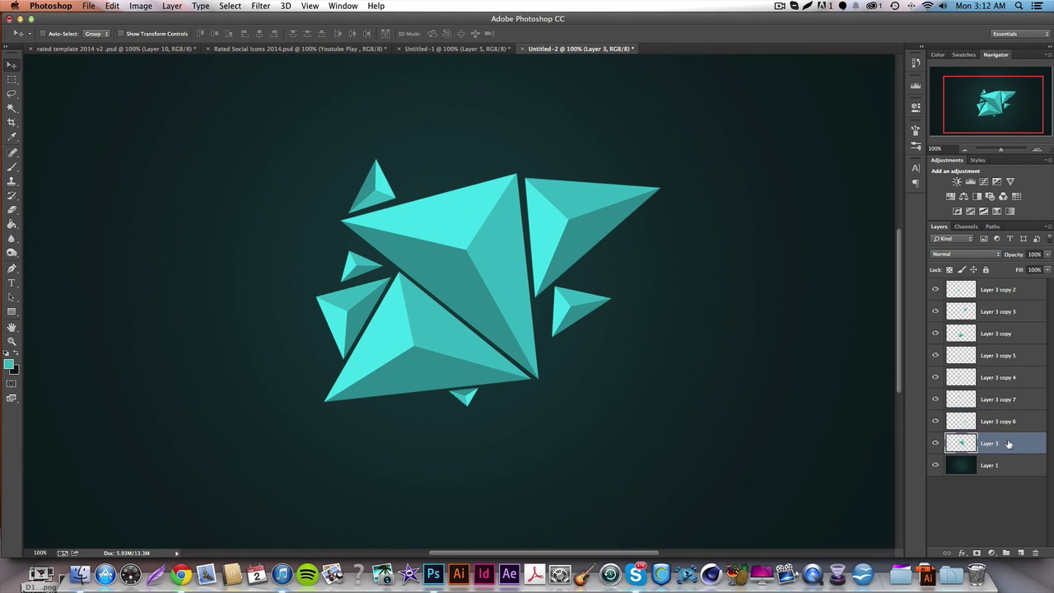
pyautogui.keyDown('alt'); pyautogui.moveTo(556, 394); pyautogui.dragTo(699, 415); pyautogui.keyUp('alt')
pyautogui.hotkey('ctrl', 't')
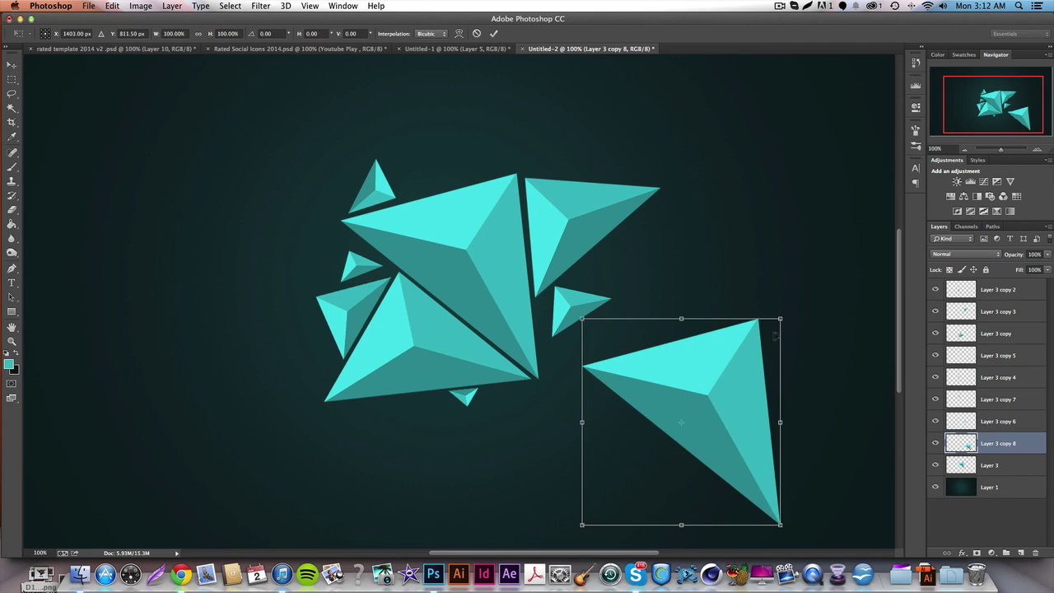
pyautogui.moveTo(791, 317); pyautogui.dragTo(630, 362)
pyautogui.press('Return')
pyautogui.moveTo(679, 453); pyautogui.dragTo(510, 177)
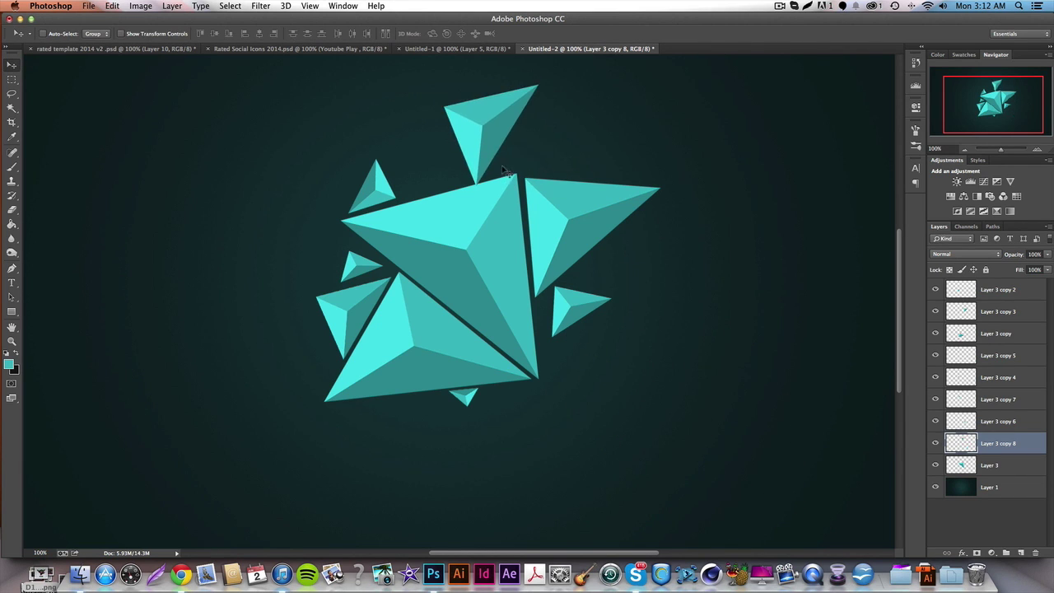
# Rotate the new top triangle about -82° and scale it down further
pyautogui.hotkey('ctrl', 't')
pyautogui.moveTo(569, 145); pyautogui.dragTo(565, 275)
pyautogui.scroll(-5, 567, 280)
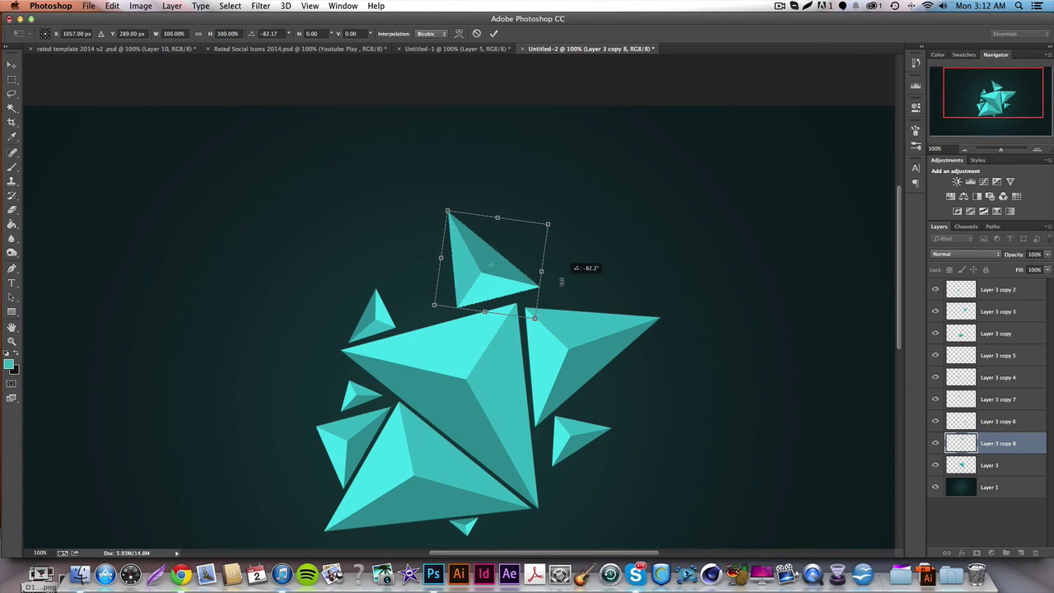
pyautogui.moveTo(536, 309); pyautogui.dragTo(524, 303)
pyautogui.press('Return')
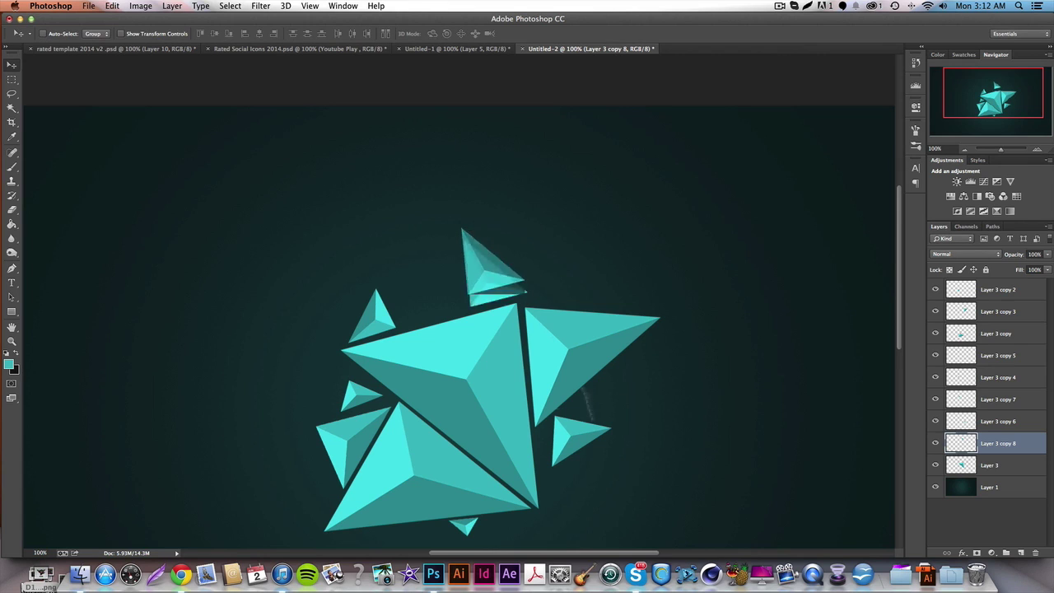
# Try the new triangle beside the large triangle's lowest corner, then move it just above the upper-right triangle
pyautogui.moveTo(512, 255); pyautogui.dragTo(582, 463)
pyautogui.scroll(-2, 594, 489)
pyautogui.scroll(-3, 586, 461)
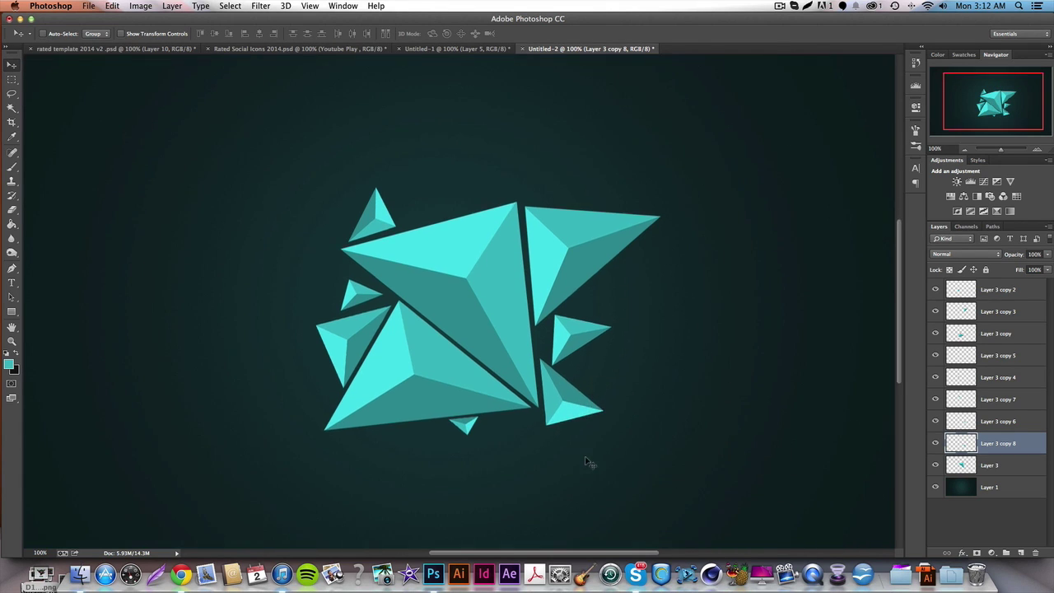
pyautogui.moveTo(574, 375); pyautogui.dragTo(560, 165)
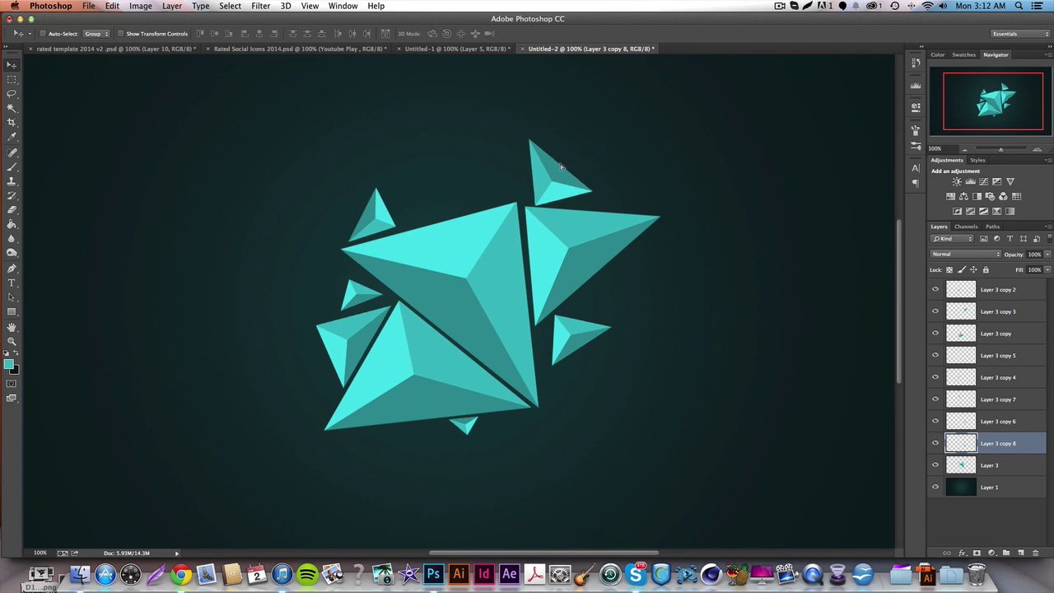
# Rotate the topmost triangle counterclockwise so its long edge lies nearly level, and move it up and left above the large triangle's peak
pyautogui.hotkey('ctrl', 't')
pyautogui.moveTo(614, 202); pyautogui.dragTo(478, 162)
pyautogui.moveTo(543, 152); pyautogui.dragTo(478, 120)
pyautogui.press('Return')
# Duplicate the top triangle, scale the copy down, rotate it and place it just above the large triangle's top edge
pyautogui.moveTo(514, 183); pyautogui.dragTo(480, 194)
pyautogui.hotkey('ctrl', 't')
pyautogui.press('Return')
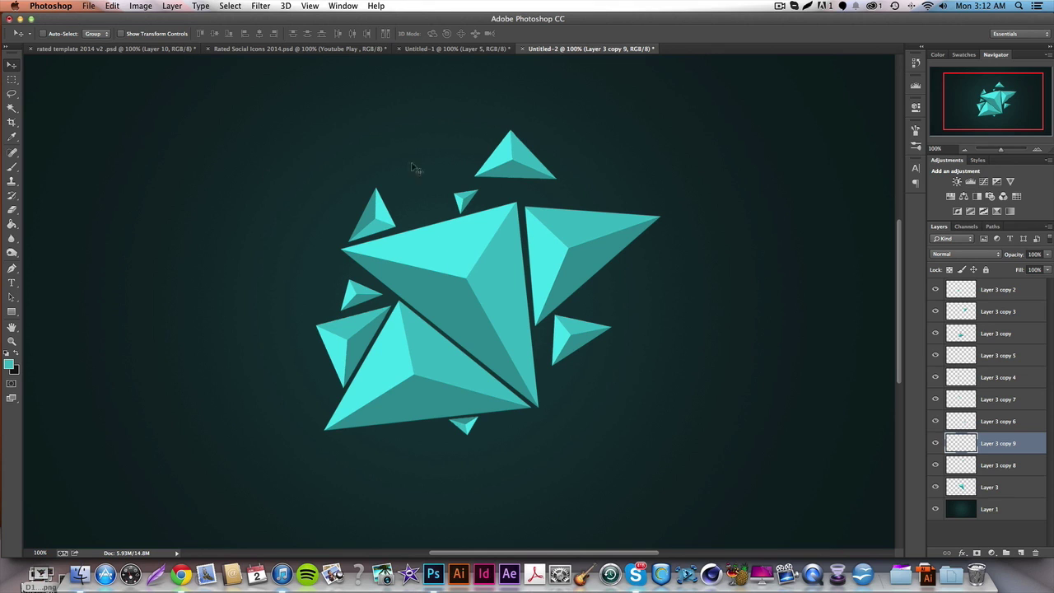
# Duplicate the tiny triangle, rotate the copy about -91° and place it above the small triangle on the cluster's lower right
pyautogui.press('super+j')
pyautogui.moveTo(505, 254); pyautogui.dragTo(653, 356)
pyautogui.press('super+t')
pyautogui.moveTo(659, 292); pyautogui.dragTo(587, 193)
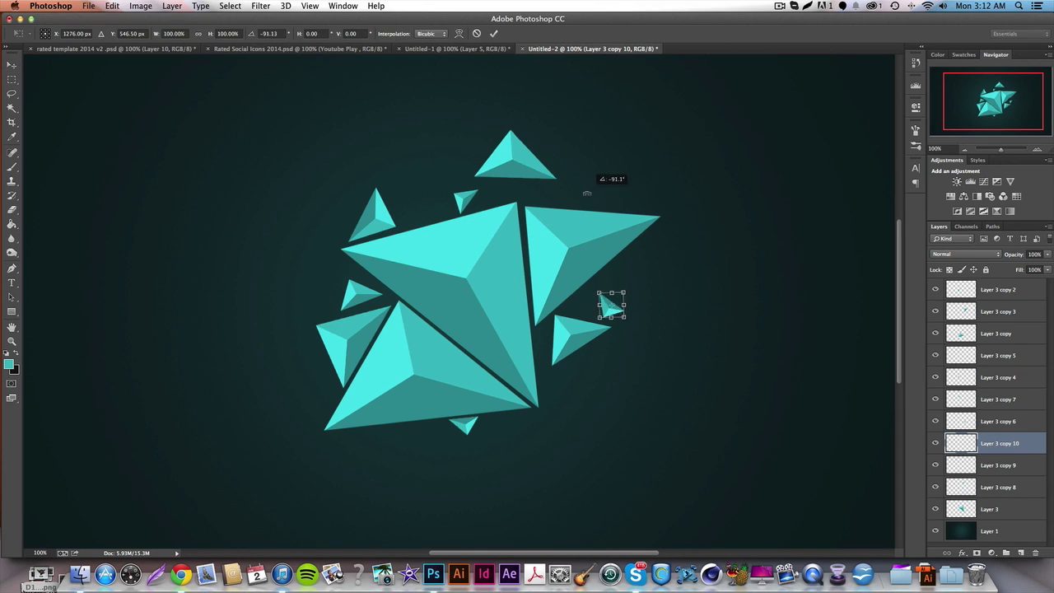
pyautogui.press('Return')
pyautogui.moveTo(630, 303); pyautogui.dragTo(624, 305)
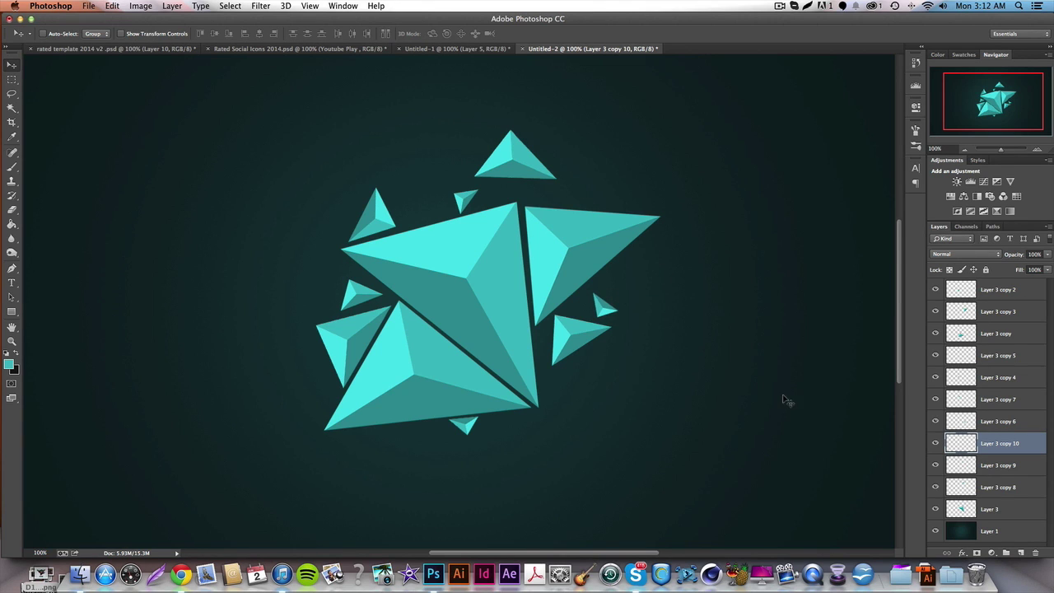
# Duplicate the tiny triangle again, rotate the copy about -132° and place it right of the large triangle's lowest corner
pyautogui.press('super+j')
pyautogui.moveTo(633, 351)
pyautogui.mouseDown()
pyautogui.moveTo(577, 450)
pyautogui.moveTo(319, 455)
pyautogui.moveTo(342, 417)
pyautogui.moveTo(594, 439)
pyautogui.moveTo(597, 449)
pyautogui.moveTo(630, 354)
pyautogui.mouseUp()
pyautogui.press('super+t')
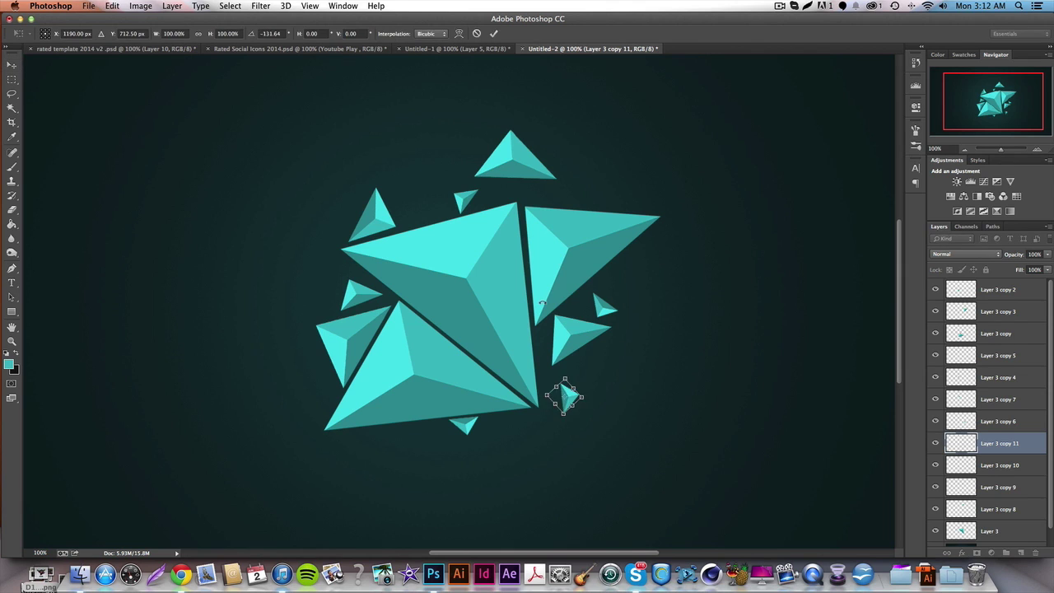
pyautogui.press('Return')
pyautogui.press('super+z')
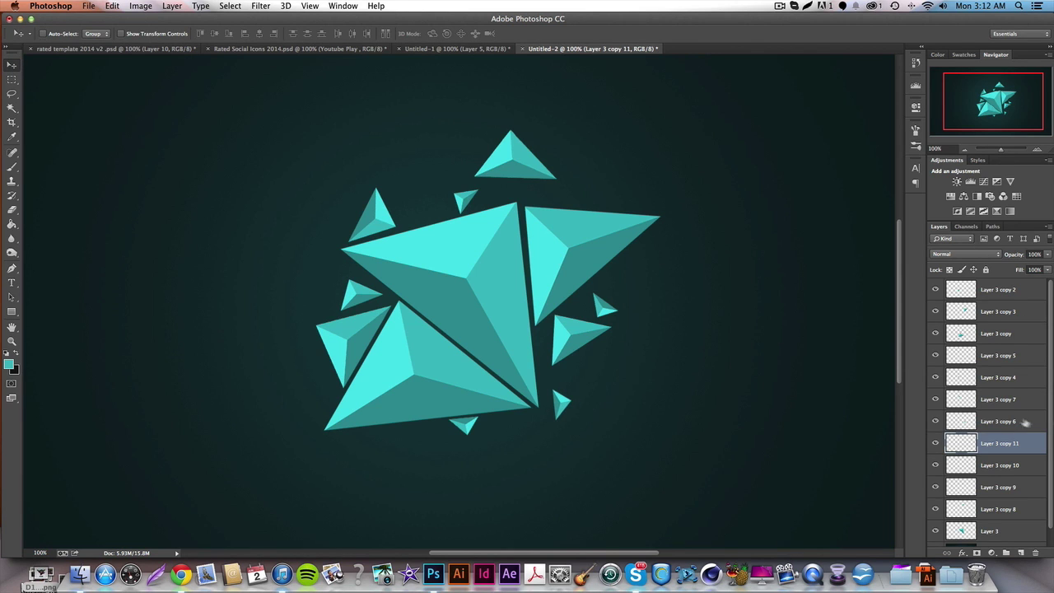
# Merge all the triangle layers into one and move the merged cluster toward the canvas's left side
pyautogui.click(1003, 525)
pyautogui.keyDown('shift'); pyautogui.click(998, 290); pyautogui.keyUp('shift')
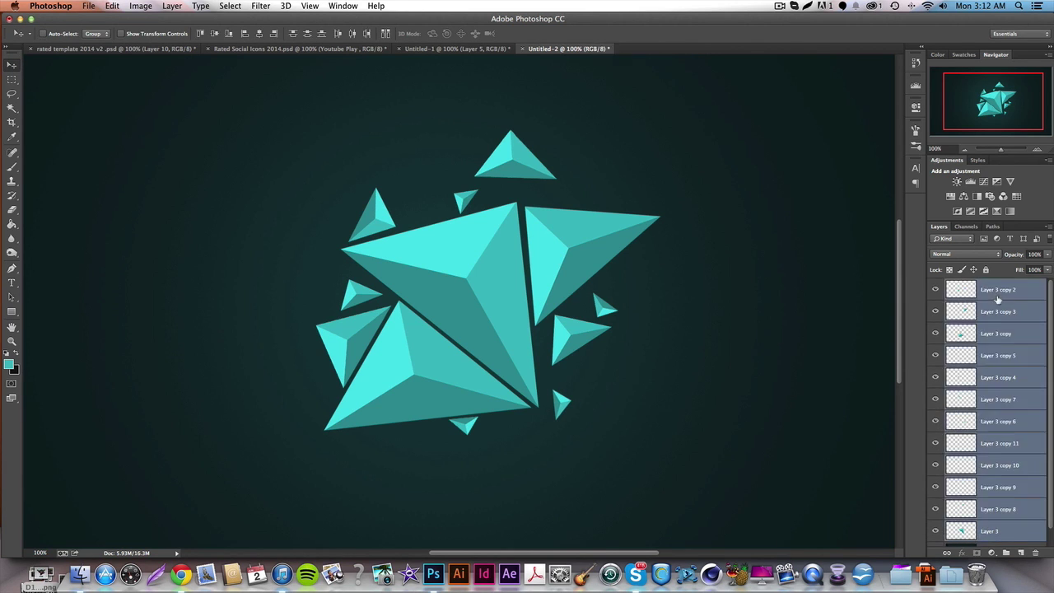
pyautogui.rightClick(998, 297)
pyautogui.click(865, 402)
pyautogui.moveTo(558, 254); pyautogui.dragTo(412, 242)
pyautogui.moveTo(239, 209); pyautogui.dragTo(260, 189)
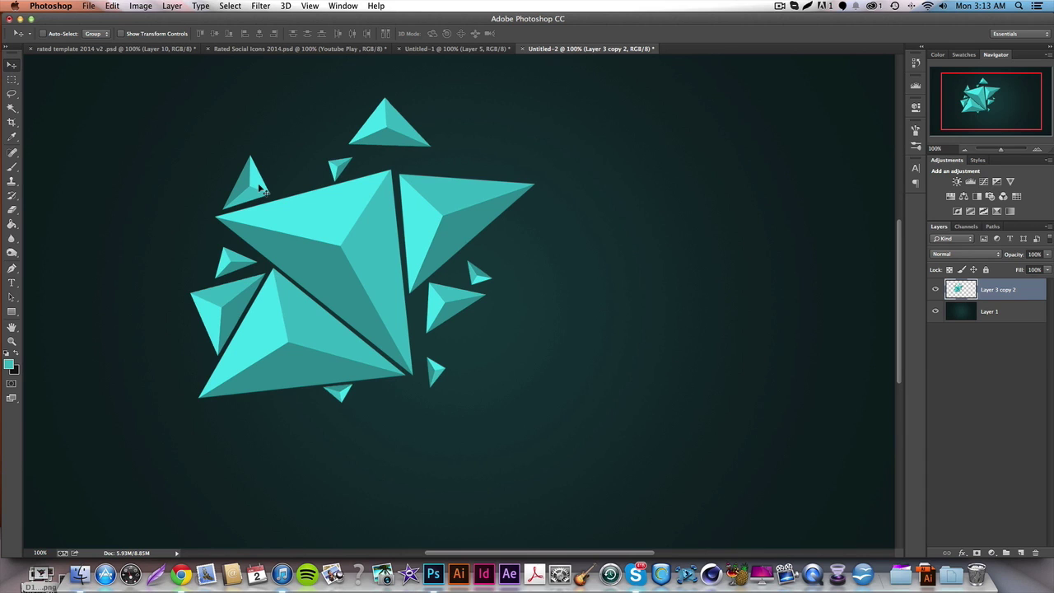
# Undo the cluster moves and the merge to restore the separate triangle layers
pyautogui.press('super+alt+z')
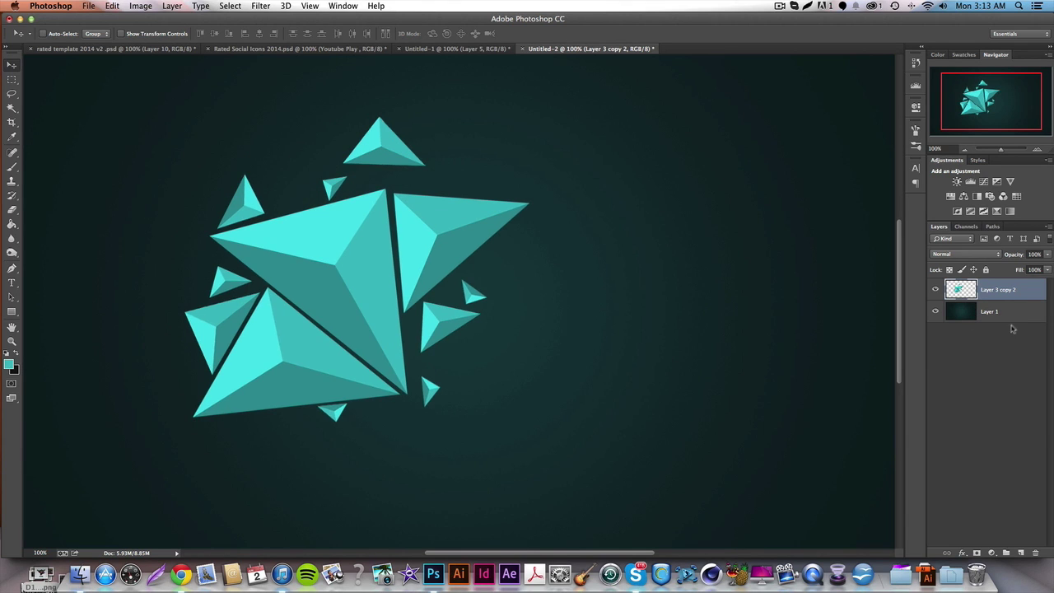
pyautogui.press('super+alt+z')
pyautogui.press('super+alt+z')
pyautogui.press('super+alt+z')
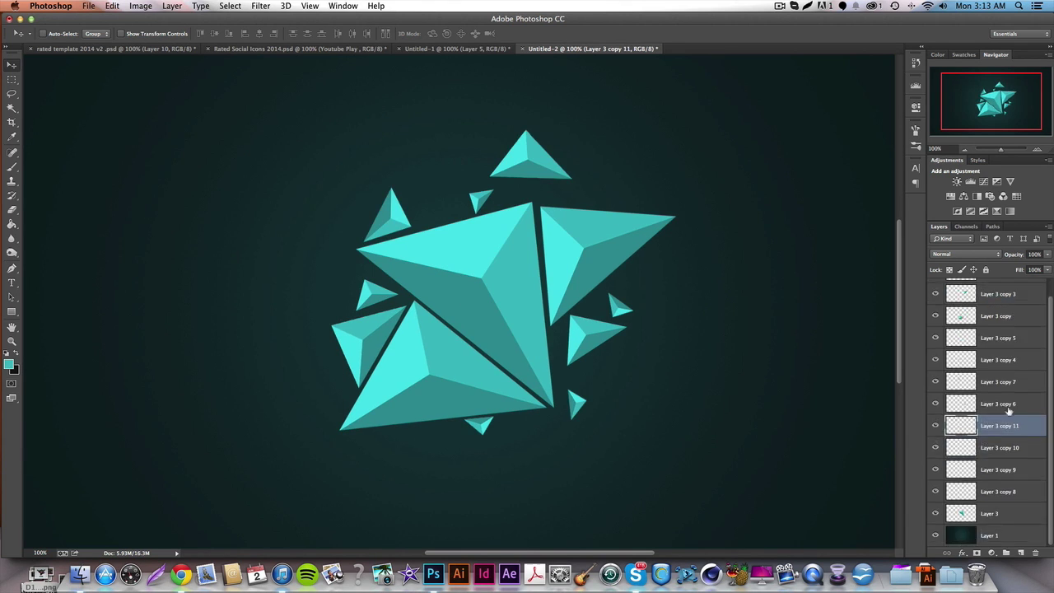
pyautogui.press('super+alt+z')
# Duplicate all the triangle layers and merge the copies into a single layer
pyautogui.keyDown('shift'); pyautogui.click(995, 307); pyautogui.keyUp('shift')
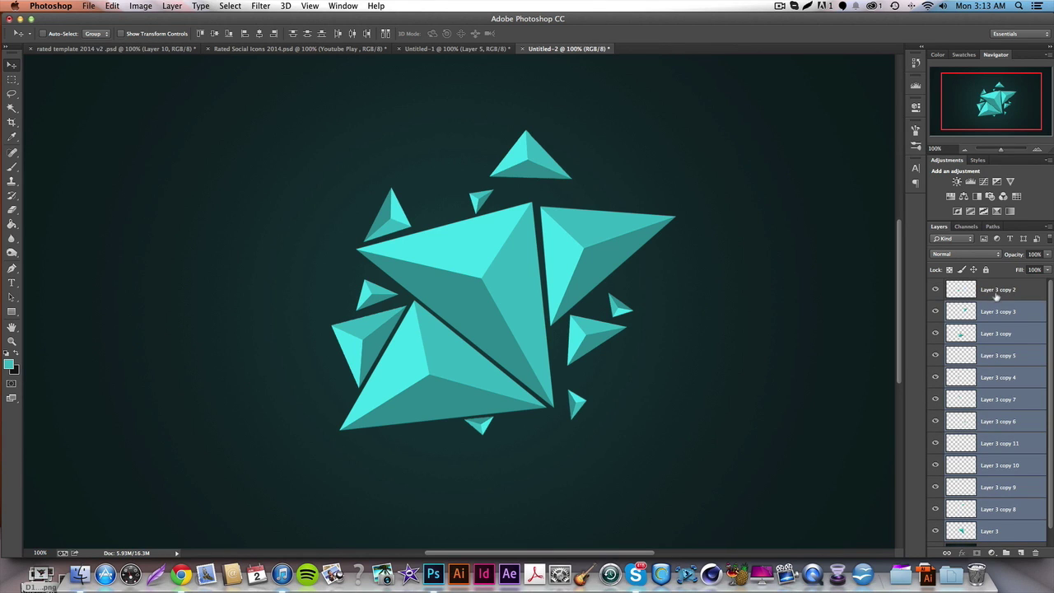
pyautogui.keyDown('shift'); pyautogui.click(997, 295); pyautogui.keyUp('shift')
pyautogui.press('super+j')
pyautogui.rightClick(1009, 320)
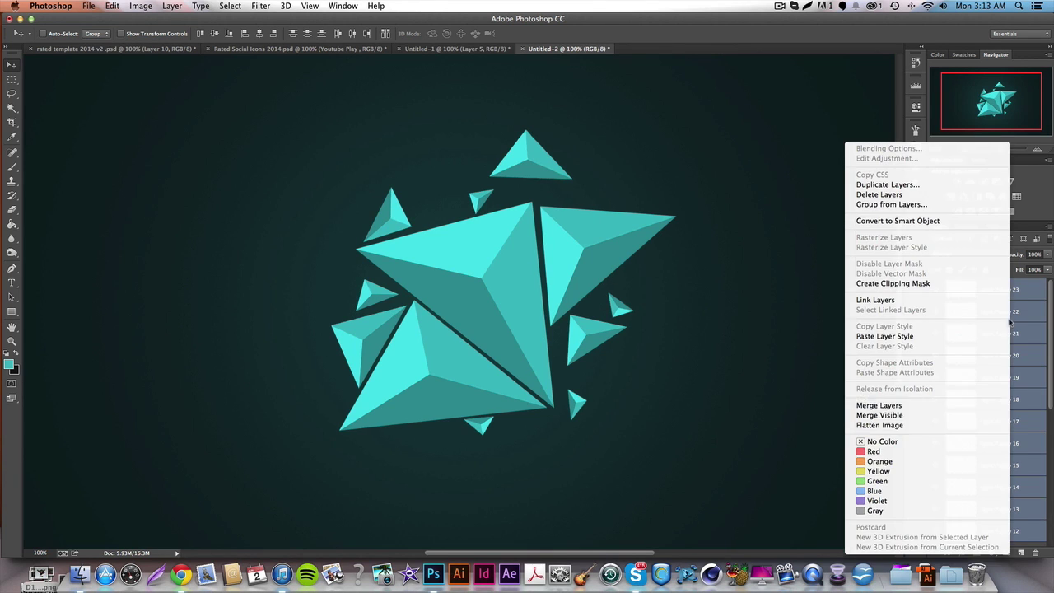
pyautogui.click(898, 407)
# Group the original triangle layers into one group beneath the merged copy, and select the merged layer
pyautogui.click(1009, 313)
pyautogui.scroll(-3, 1008, 315)
pyautogui.keyDown('shift'); pyautogui.click(994, 517); pyautogui.keyUp('shift')
pyautogui.moveTo(1018, 517); pyautogui.dragTo(1005, 551)
pyautogui.click(1013, 291)
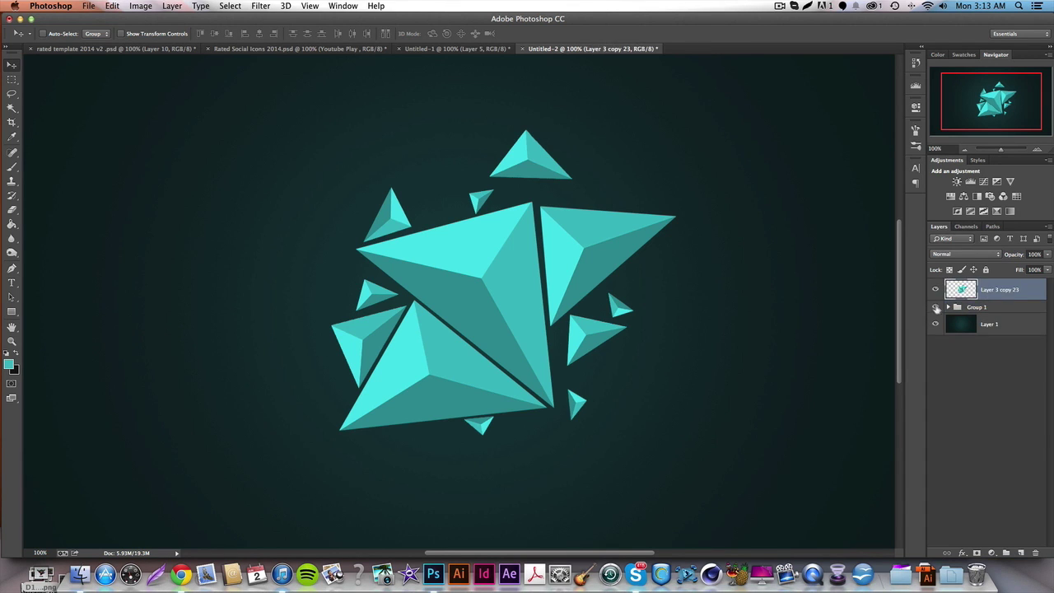
# Compare the merged copy with the group by switching their visibility, leaving Group 1 hidden and the merged layer shown
pyautogui.click(936, 307)
pyautogui.click(936, 290)
pyautogui.click(936, 307)
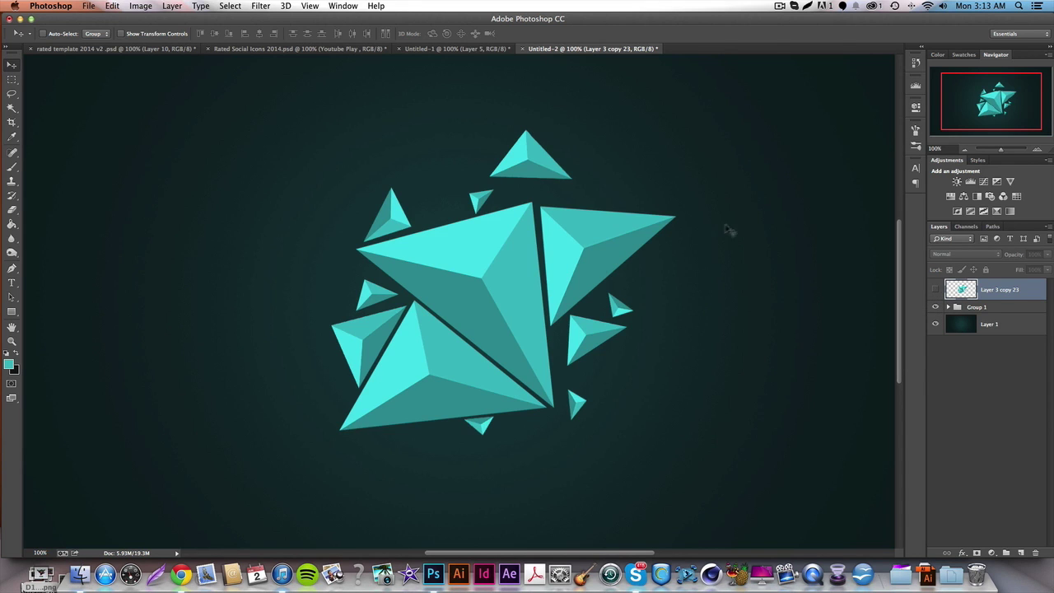
pyautogui.click(936, 307)
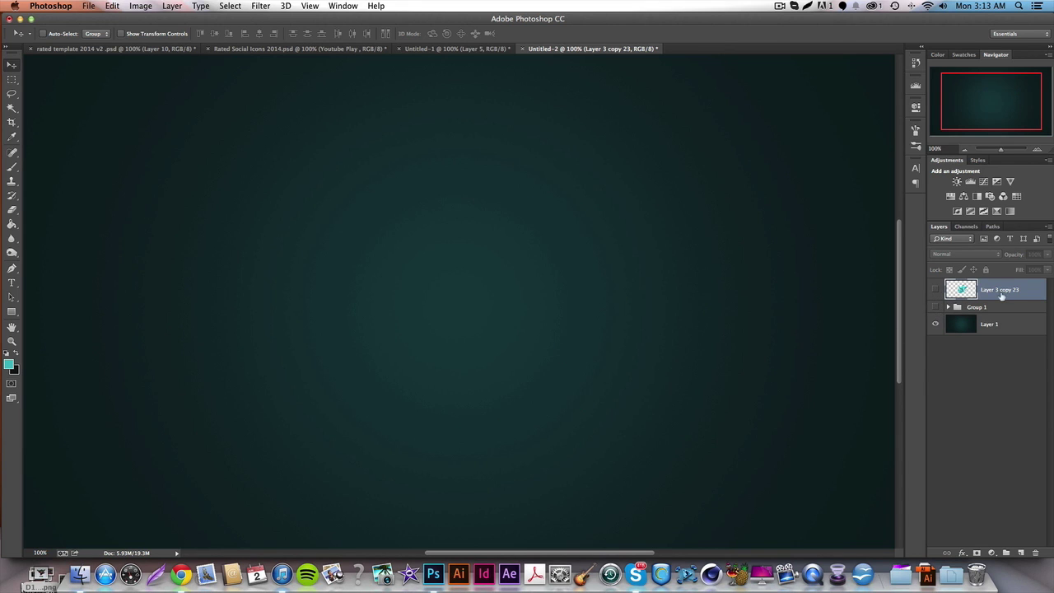
pyautogui.click(935, 290)
# Move the merged cluster near the middle of the canvas and place a duplicate of it directly to the right
pyautogui.moveTo(432, 237); pyautogui.dragTo(356, 252)
pyautogui.moveTo(463, 271)
pyautogui.mouseDown()
pyautogui.moveTo(415, 253)
pyautogui.moveTo(539, 273)
pyautogui.moveTo(462, 287)
pyautogui.mouseUp()
pyautogui.hscroll(3, 462, 288)
pyautogui.scroll(2, 461, 287)
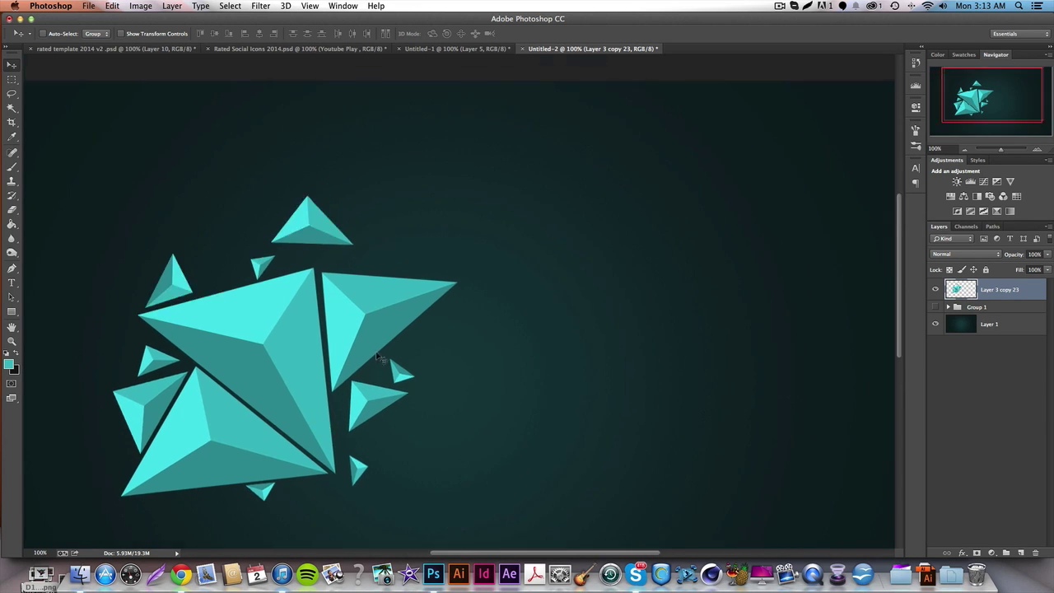
pyautogui.click(41, 552)
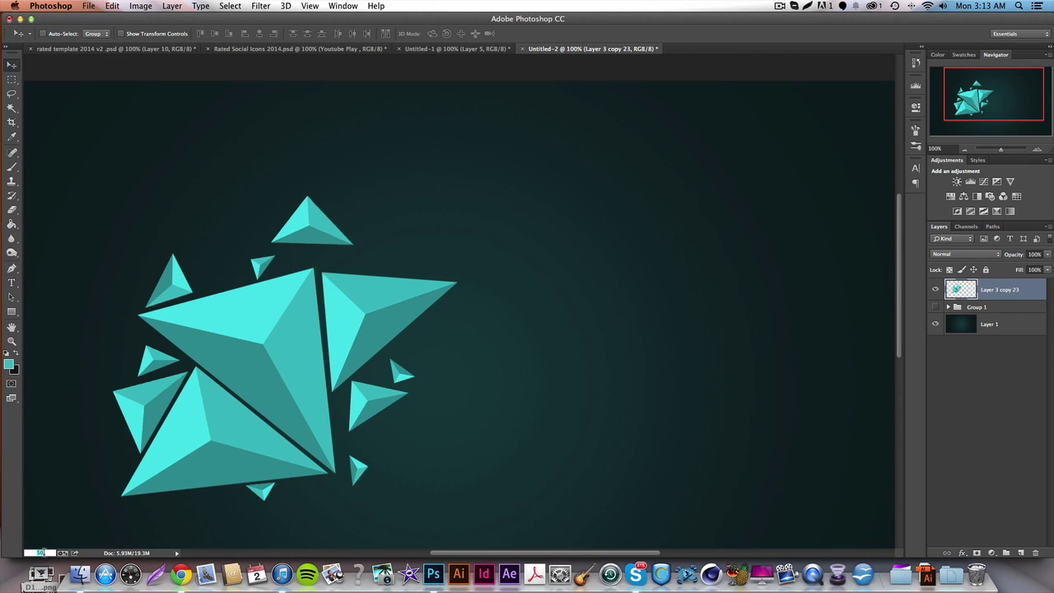
pyautogui.write('66.7')
pyautogui.press('Return')
pyautogui.moveTo(245, 317); pyautogui.dragTo(589, 309)
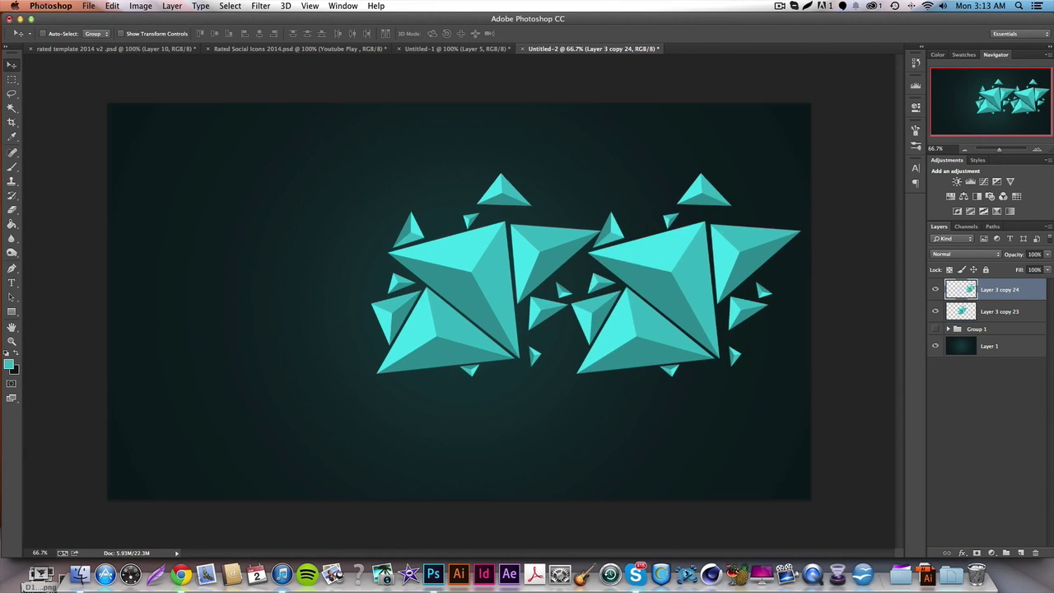
# Flip the right-hand cluster copy vertically, move it down and rotate it clockwise
pyautogui.click(112, 6)
pyautogui.moveTo(130, 240)
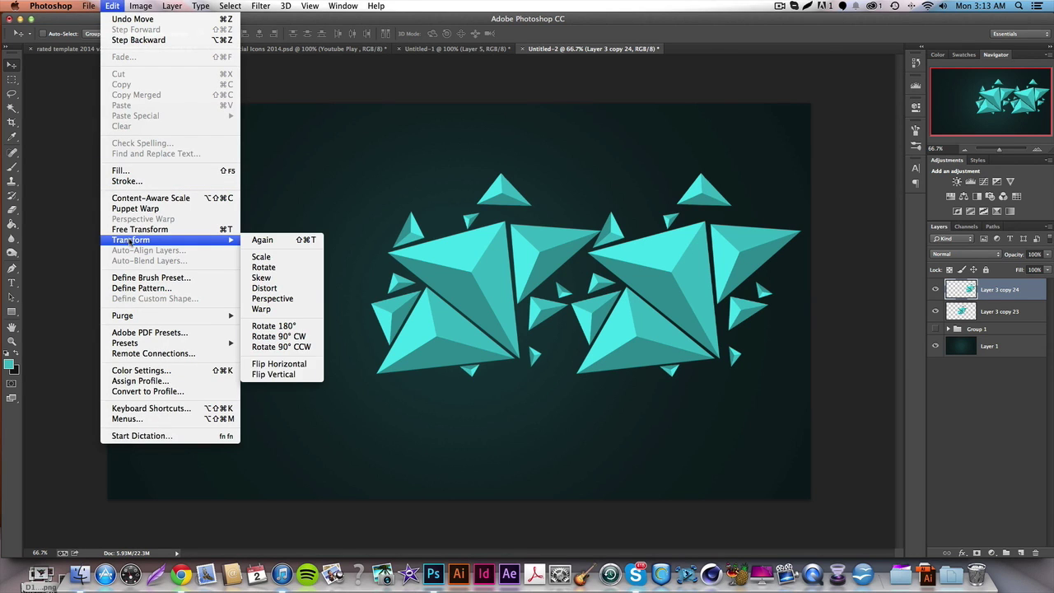
pyautogui.click(301, 377)
pyautogui.moveTo(634, 330); pyautogui.dragTo(631, 416)
pyautogui.hotkey('ctrl', 't')
pyautogui.moveTo(730, 252); pyautogui.dragTo(778, 368)
pyautogui.press('Return')
# Move the flipped cluster closer to the original, rotate it about 23.6° further and fit it against the original's right side
pyautogui.moveTo(689, 307); pyautogui.dragTo(659, 251)
pyautogui.hotkey('ctrl', 't')
pyautogui.moveTo(813, 236); pyautogui.dragTo(799, 301)
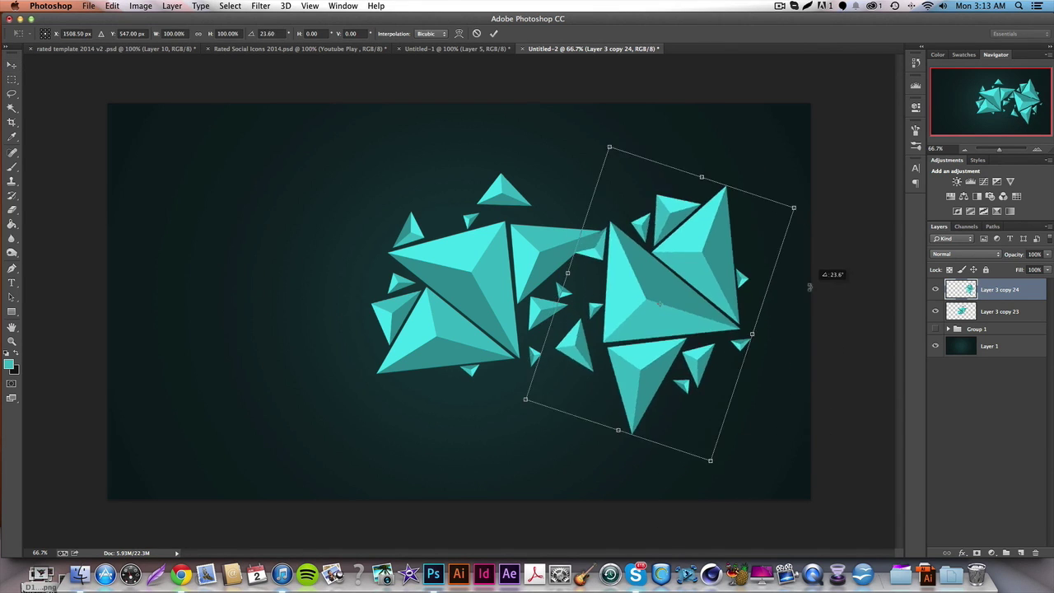
pyautogui.press('Return')
pyautogui.moveTo(652, 278); pyautogui.dragTo(654, 310)
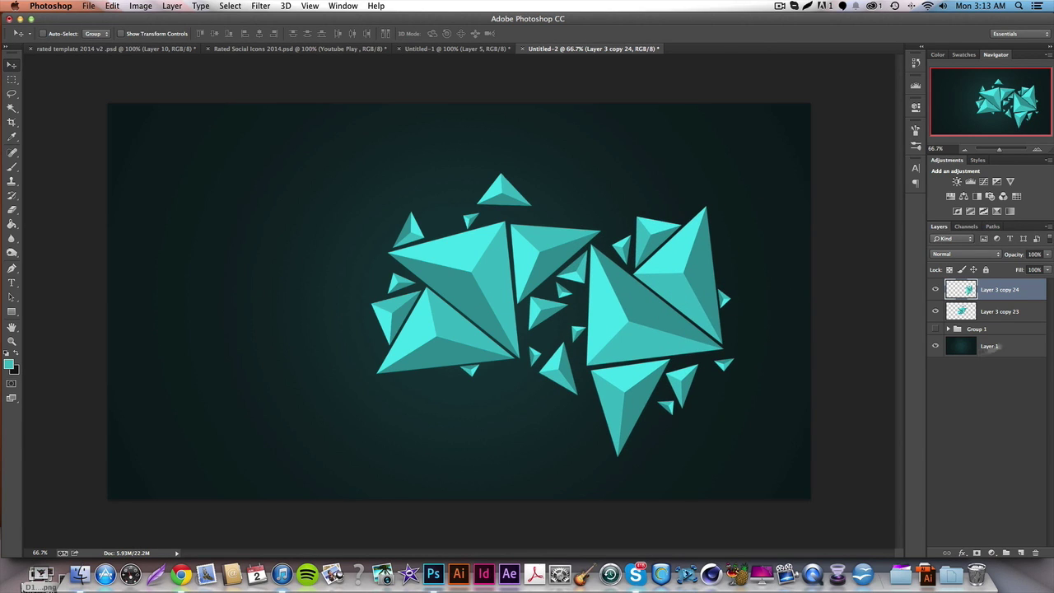
# Select both cluster layers, rotate them together counterclockwise and center them on the canvas
pyautogui.keyDown('shift'); pyautogui.click(1019, 310); pyautogui.keyUp('shift')
pyautogui.moveTo(676, 288); pyautogui.dragTo(600, 278)
pyautogui.press('super+t')
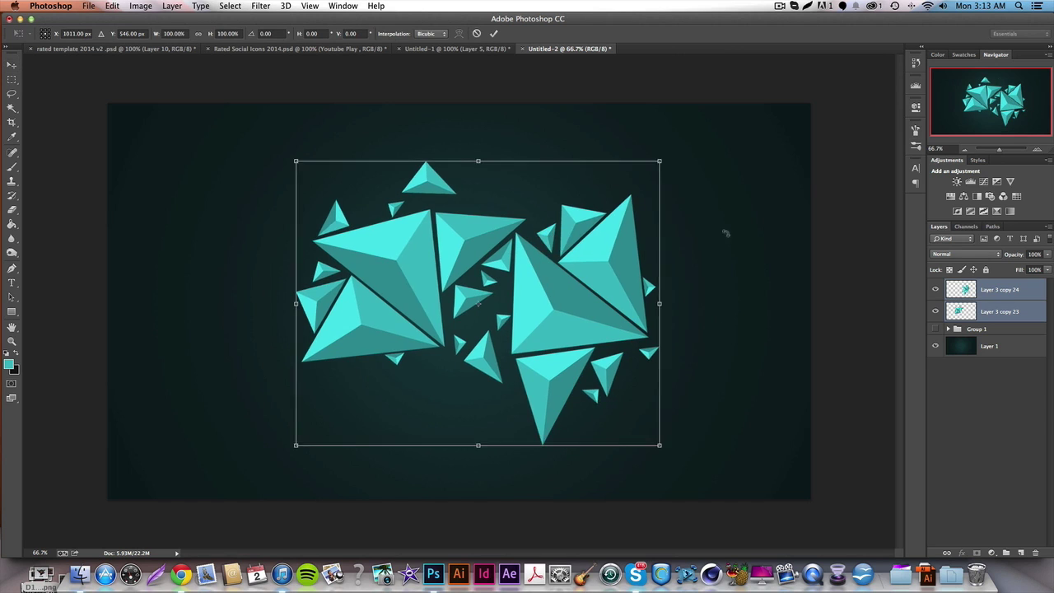
pyautogui.moveTo(728, 233); pyautogui.dragTo(671, 161)
pyautogui.press('Return')
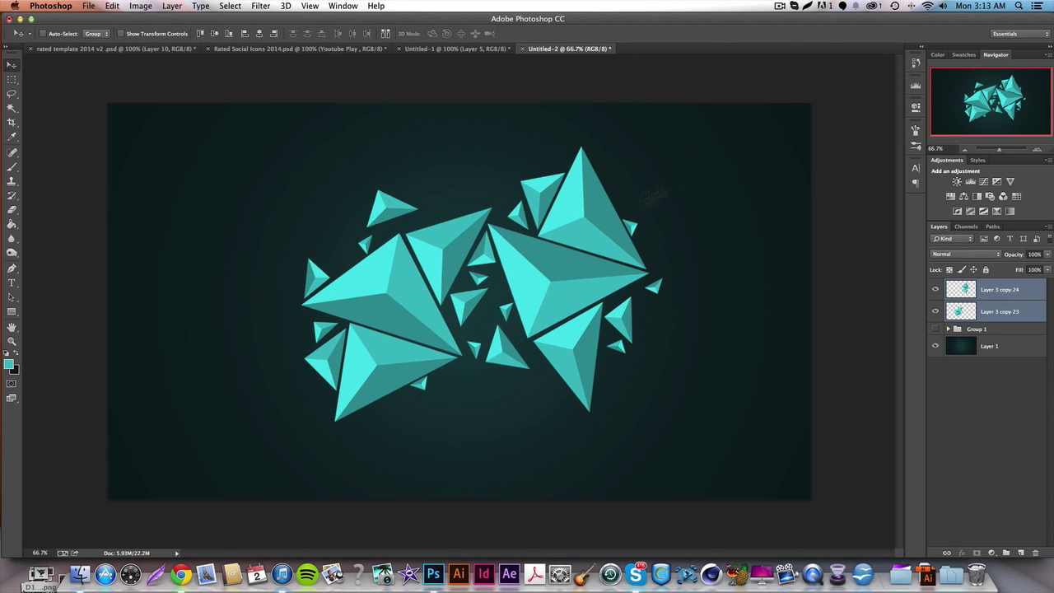
pyautogui.moveTo(542, 274); pyautogui.dragTo(529, 276)
# Merge the two cluster layers into one and nudge the result slightly right
pyautogui.rightClick(1015, 312)
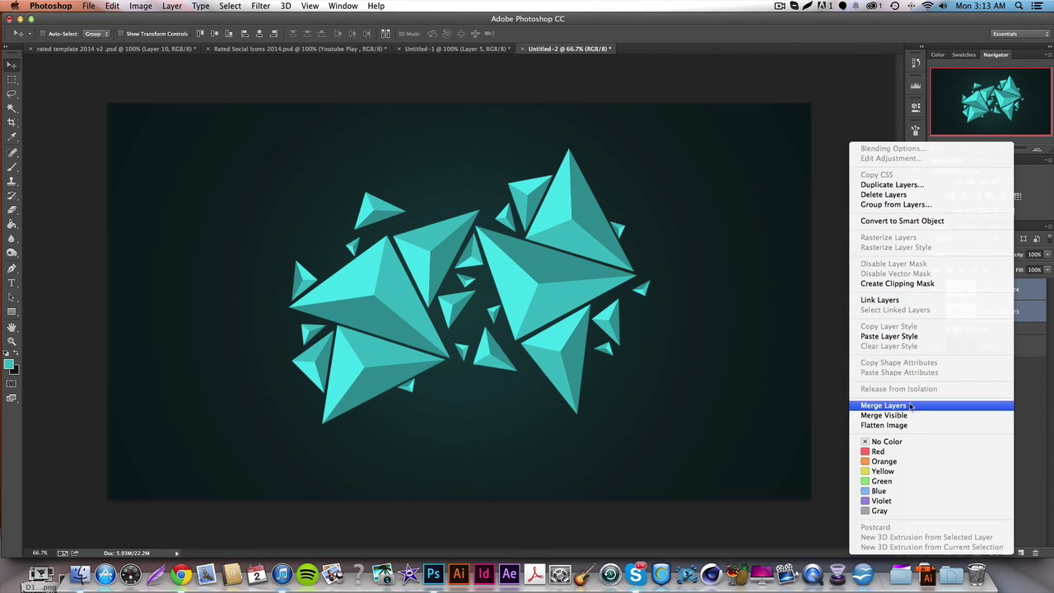
pyautogui.click(947, 400)
pyautogui.moveTo(529, 237); pyautogui.dragTo(536, 236)
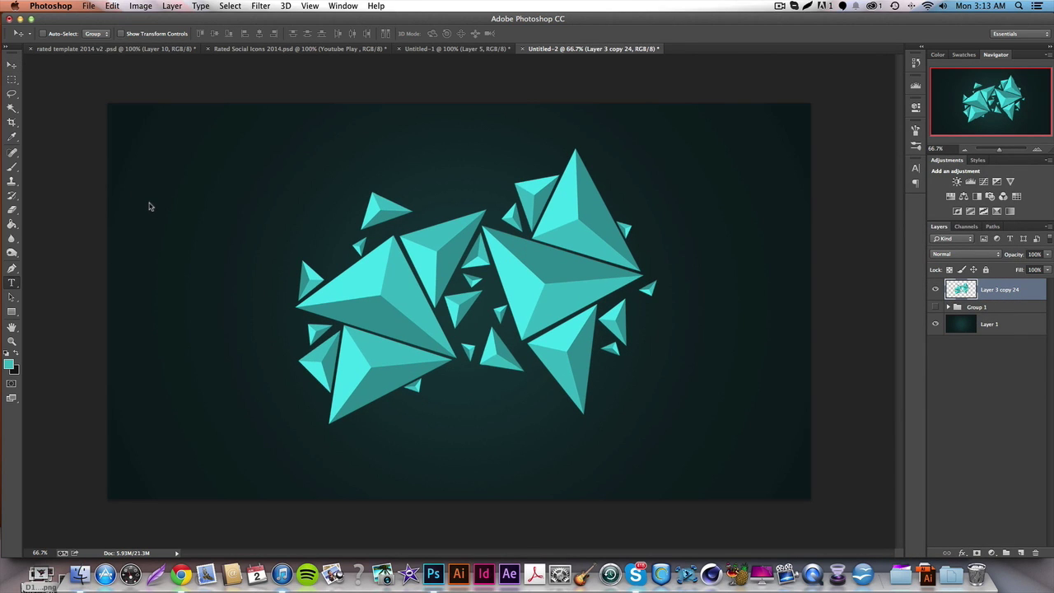
# Add a League Gothic text box reading "RATED" in the canvas's upper left and set its size to 72 pt
pyautogui.moveTo(113, 135); pyautogui.dragTo(543, 312)
pyautogui.write('RATED')
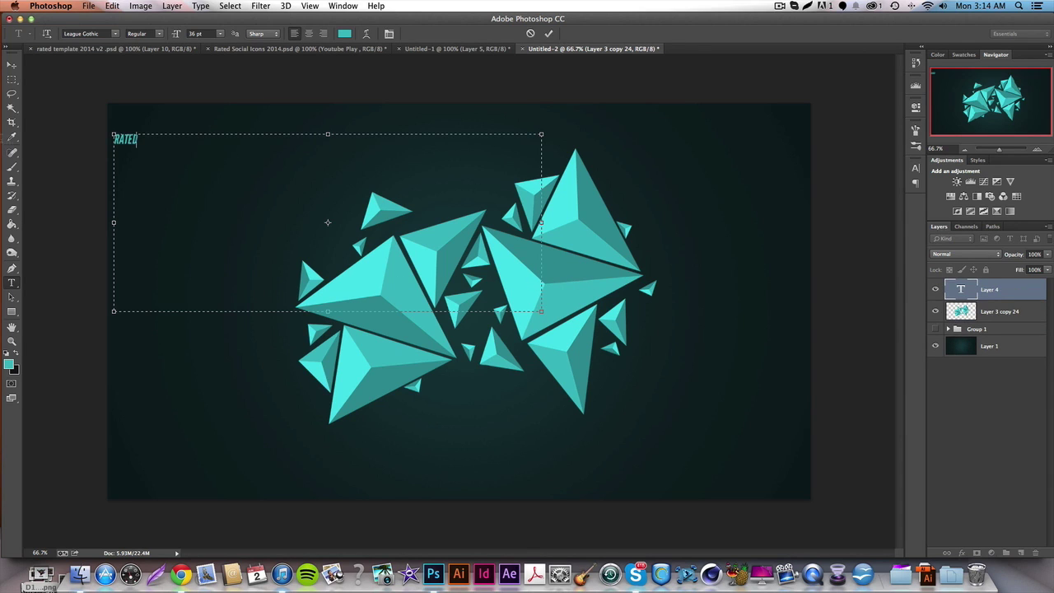
pyautogui.hotkey('ctrl', 'a')
pyautogui.click(218, 33)
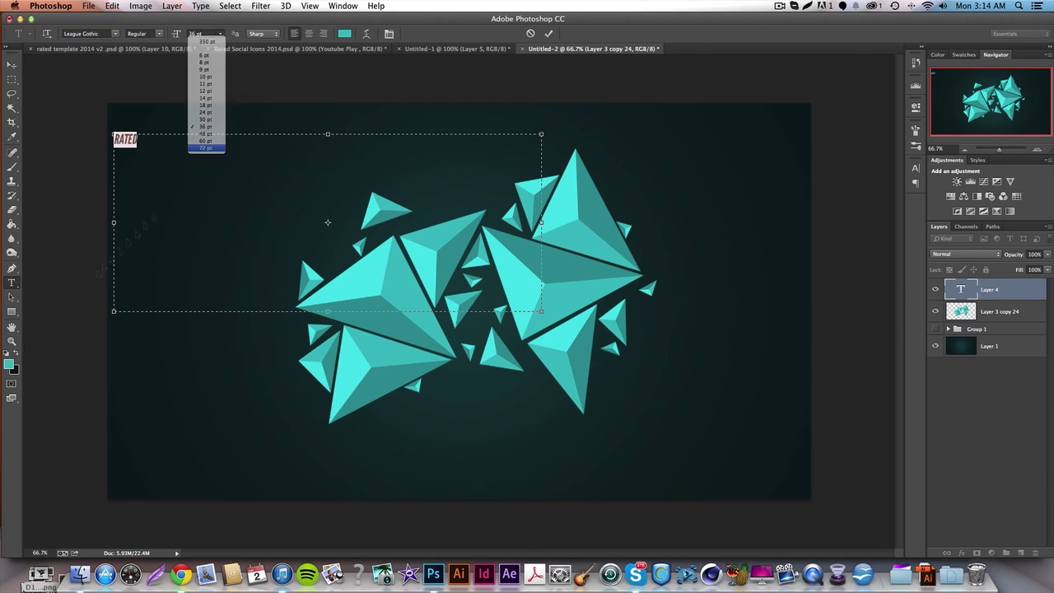
pyautogui.click(204, 143)
# Recolor the RATED text light gray and set its size to 250 pt
pyautogui.click(9, 364)
pyautogui.moveTo(832, 210); pyautogui.dragTo(746, 206)
pyautogui.press('Return')
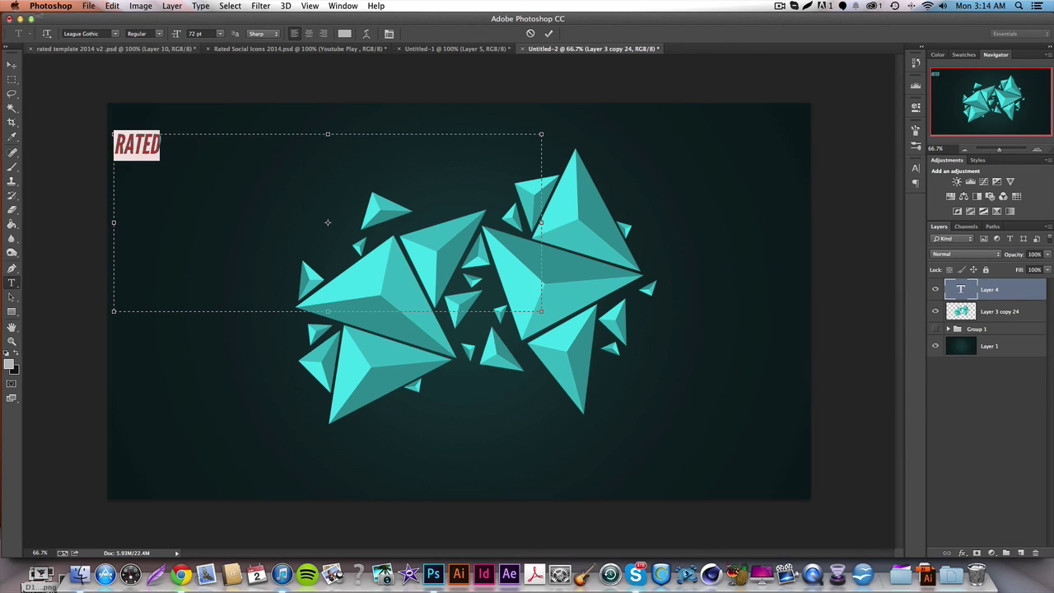
pyautogui.click(199, 34)
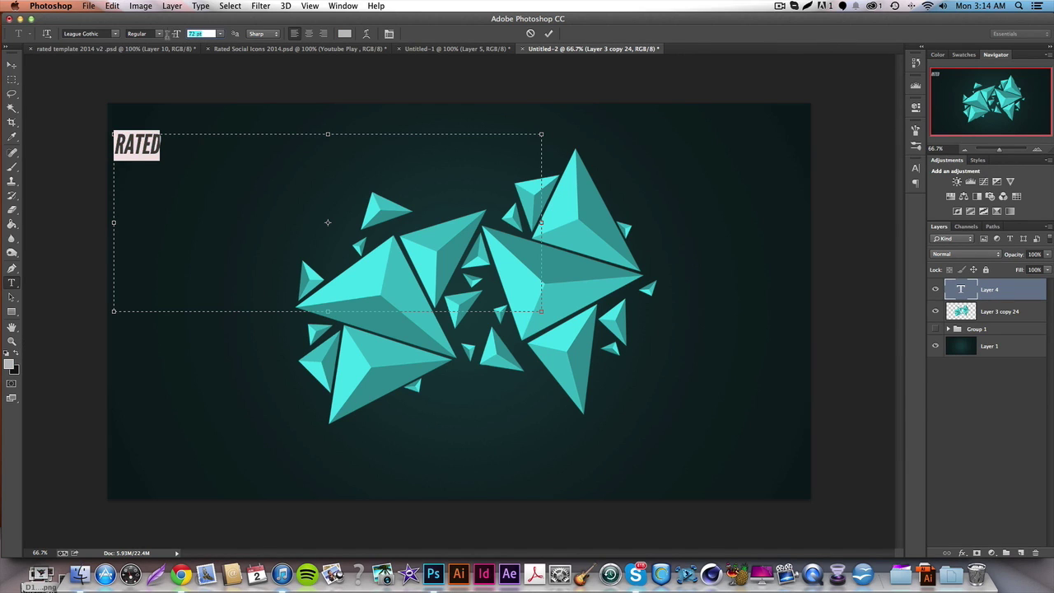
pyautogui.write('250')
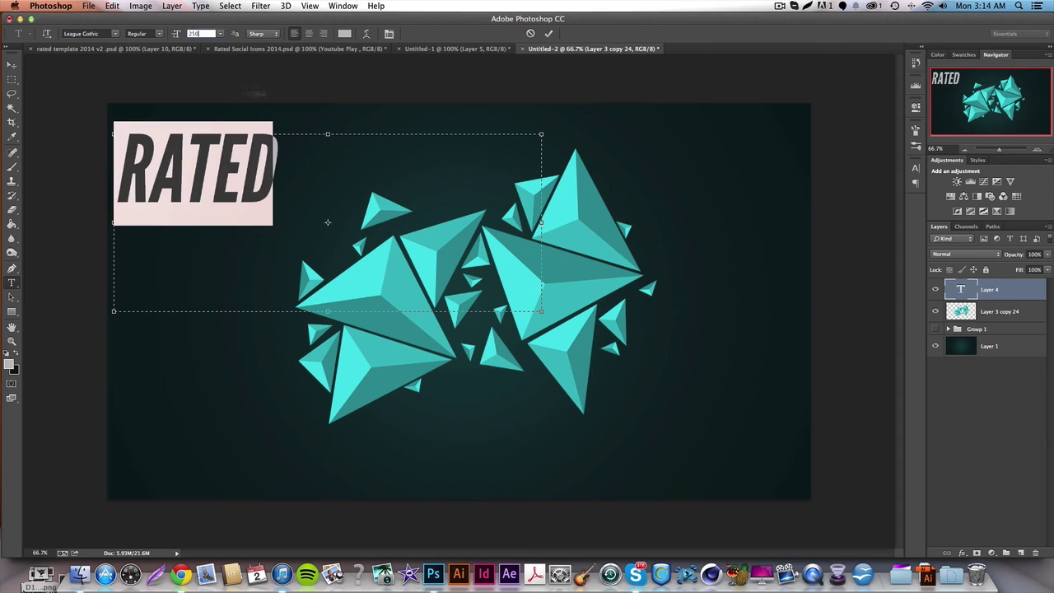
# Move the RATED text over the middle of the triangle cluster and hide its layer
pyautogui.click(11, 64)
pyautogui.moveTo(247, 177); pyautogui.dragTo(550, 312)
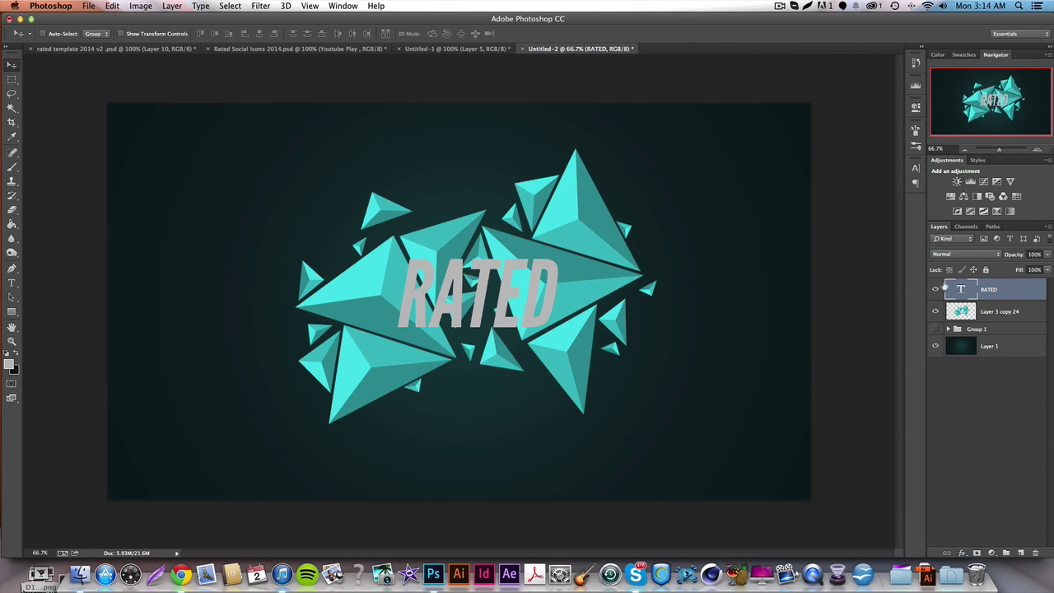
pyautogui.click(936, 289)
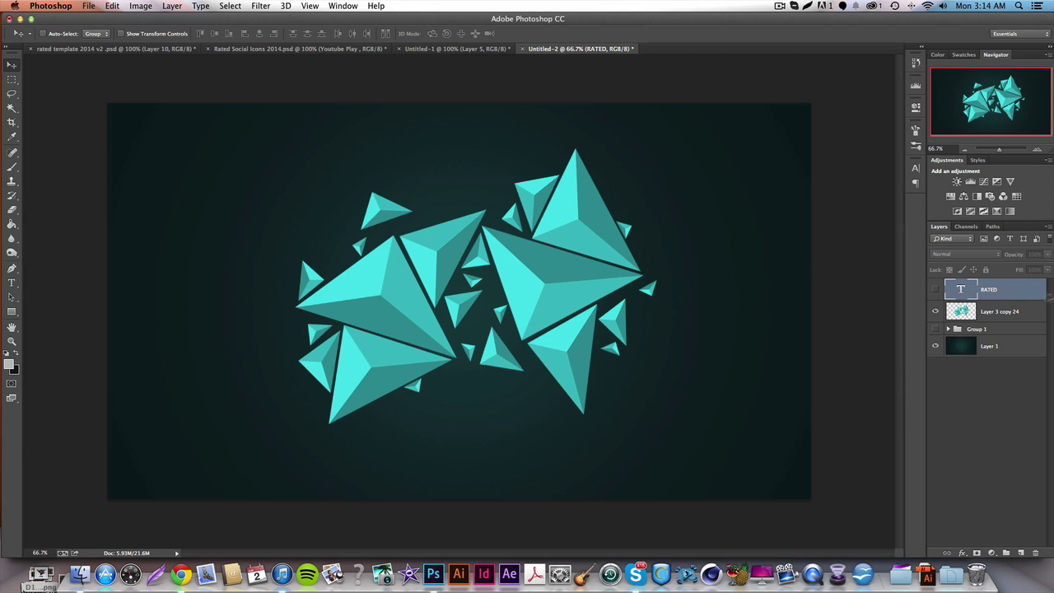
# Duplicate the merged cluster layer and apply the Find Edges filter to the copy
pyautogui.click(1010, 312)
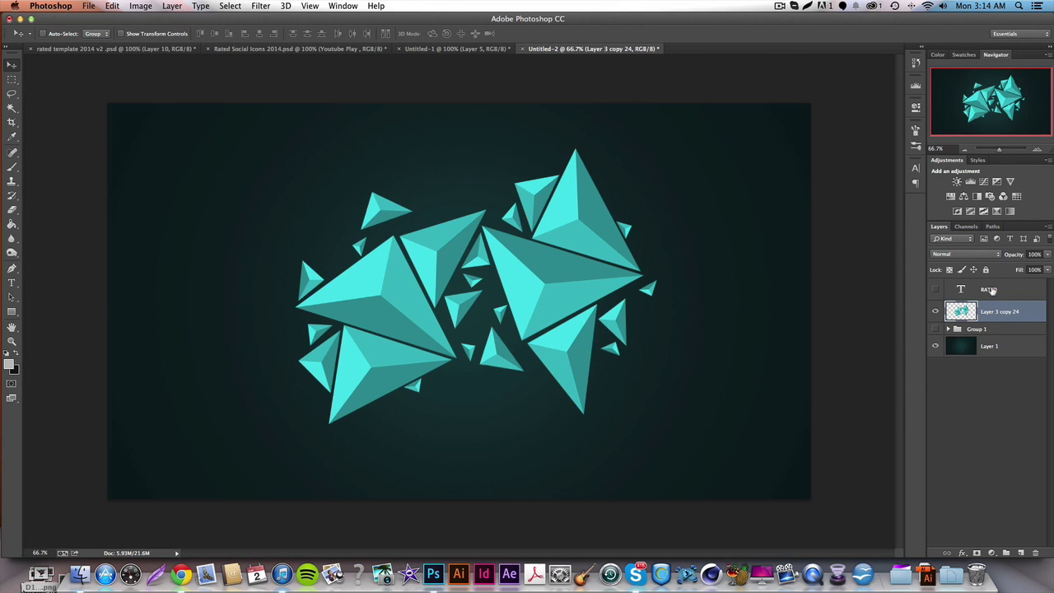
pyautogui.press('super+j')
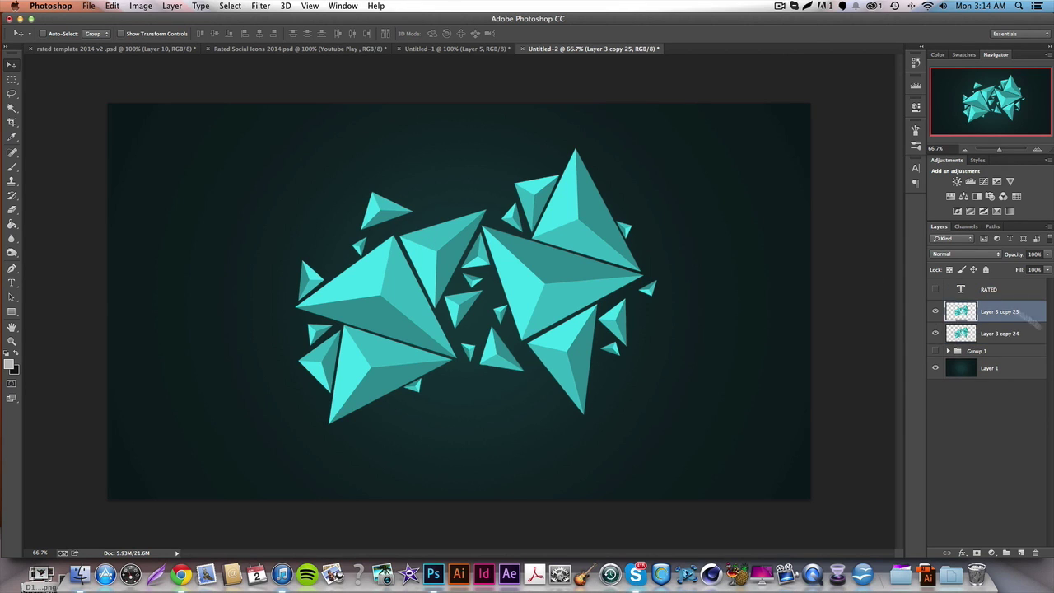
pyautogui.click(260, 6)
pyautogui.moveTo(285, 200)
pyautogui.click(420, 231)
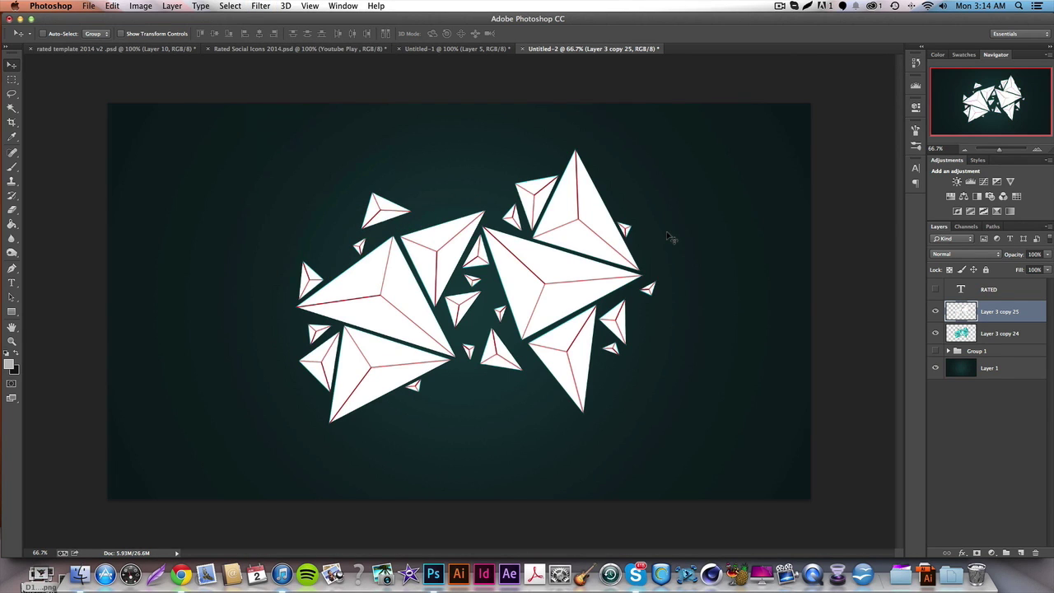
pyautogui.click(251, 6)
pyautogui.click(251, 5)
pyautogui.click(251, 5)
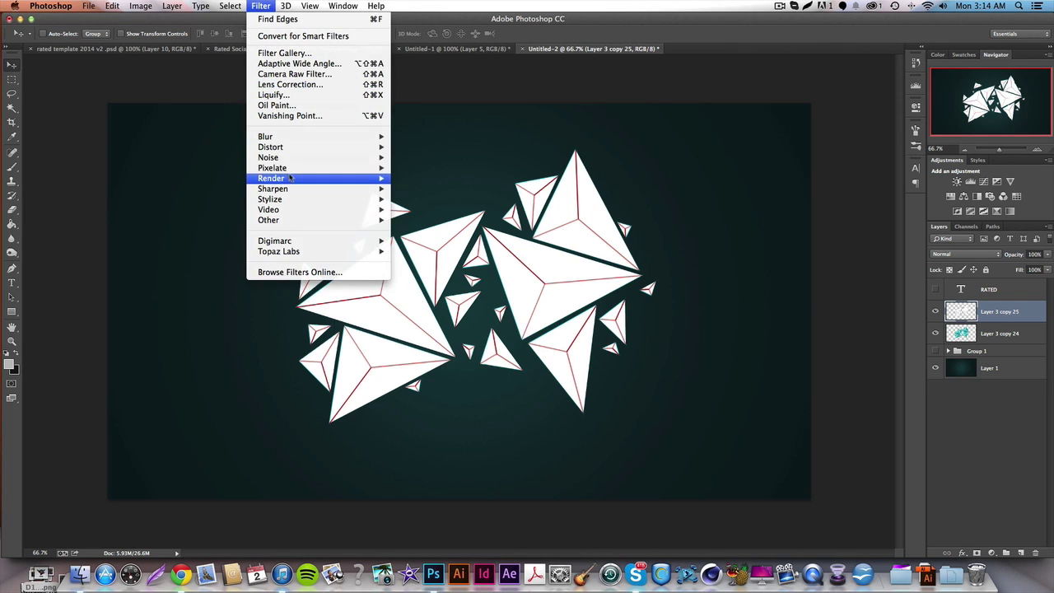
pyautogui.moveTo(282, 189)
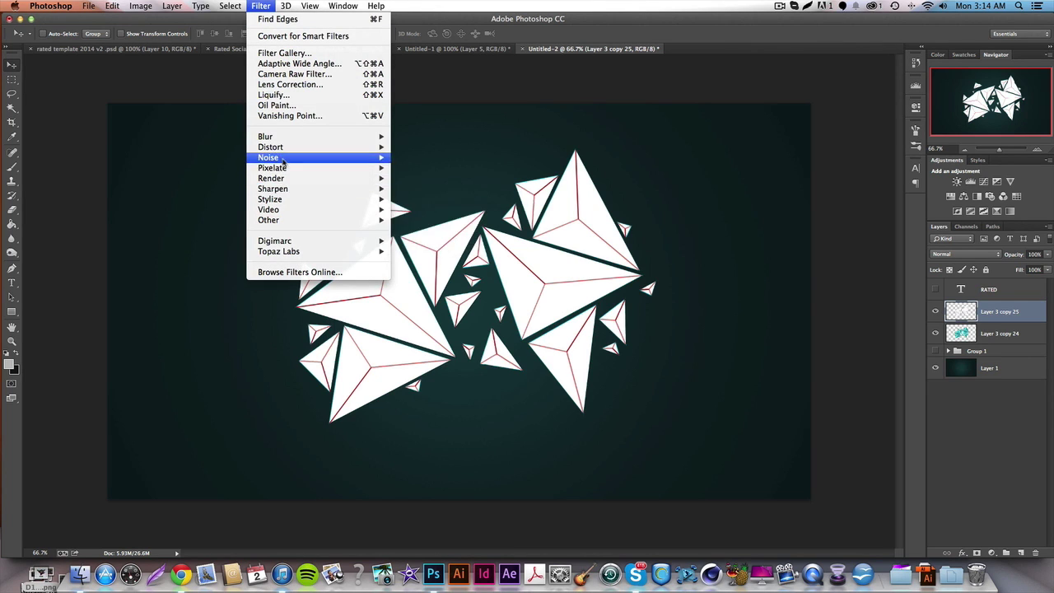
pyautogui.moveTo(282, 159)
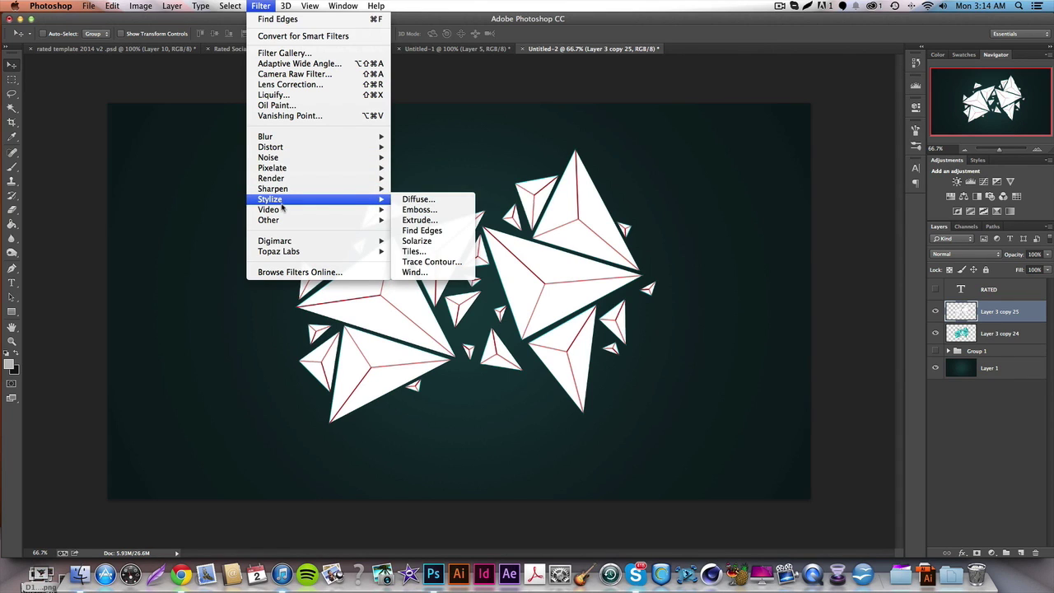
pyautogui.click(728, 221)
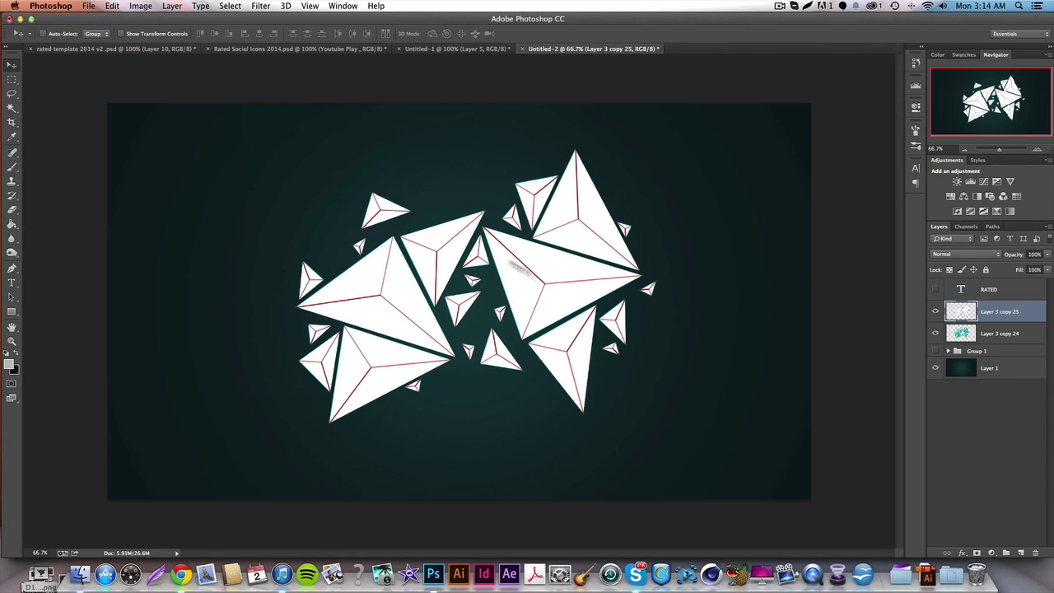
# Invert the Find Edges copy and desaturate it with Hue/Saturation at saturation -100, with Colorize off
pyautogui.press('super+i')
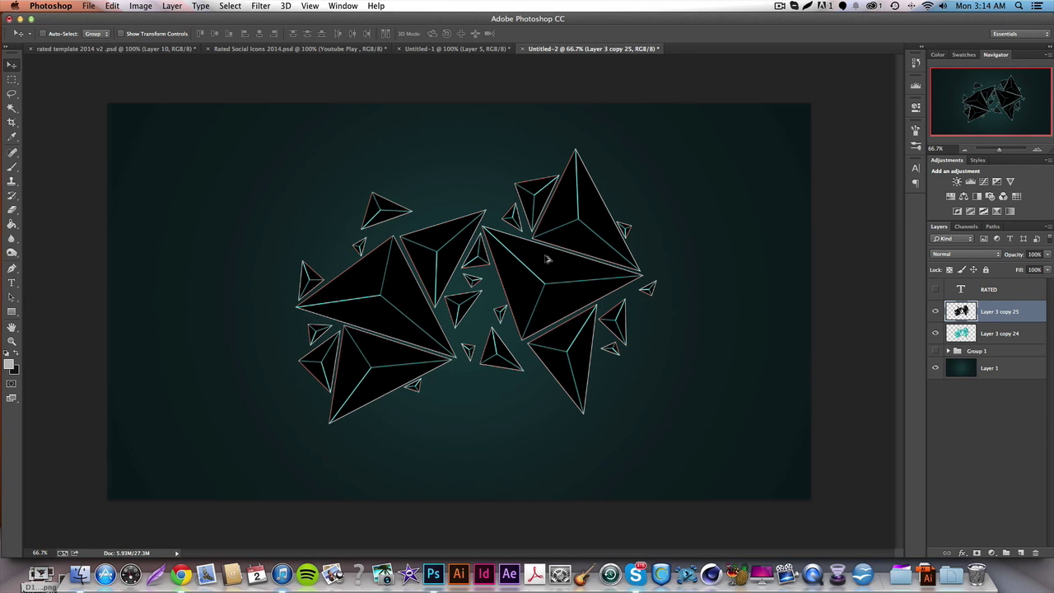
pyautogui.press('super+u')
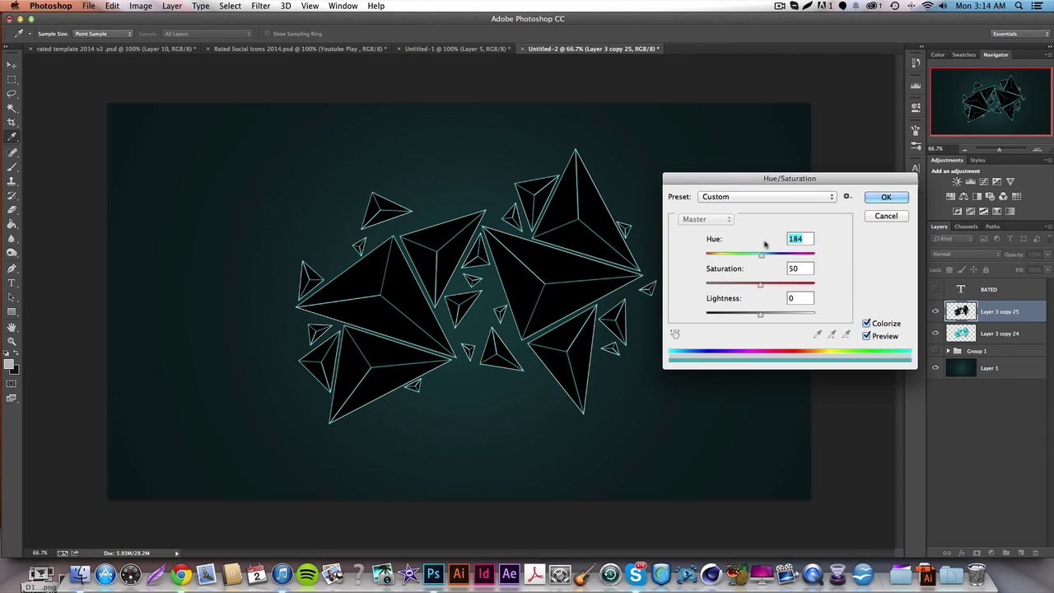
pyautogui.moveTo(752, 286); pyautogui.dragTo(607, 280)
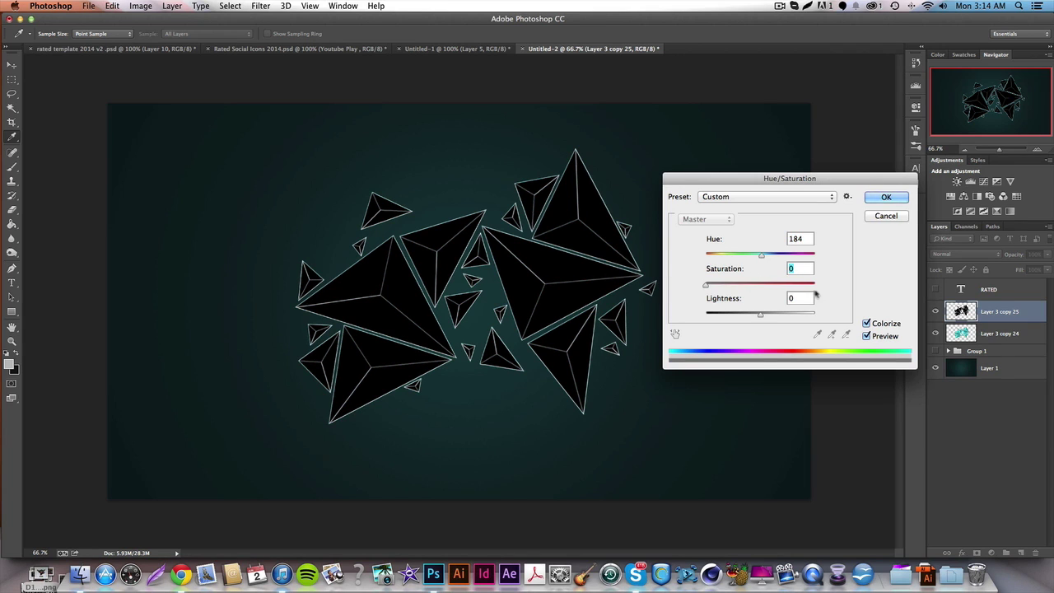
pyautogui.click(866, 323)
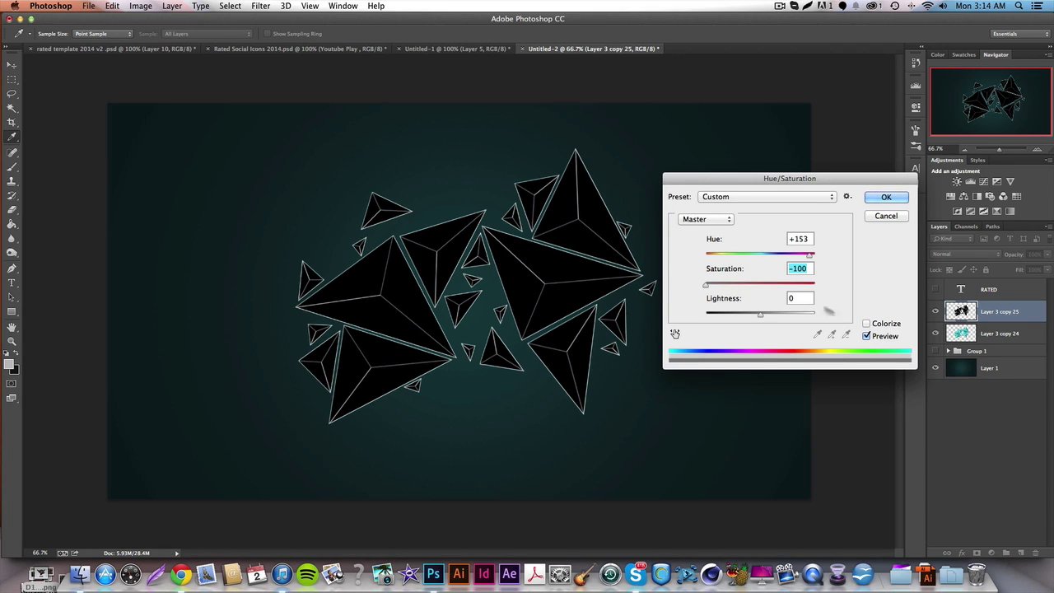
pyautogui.click(888, 197)
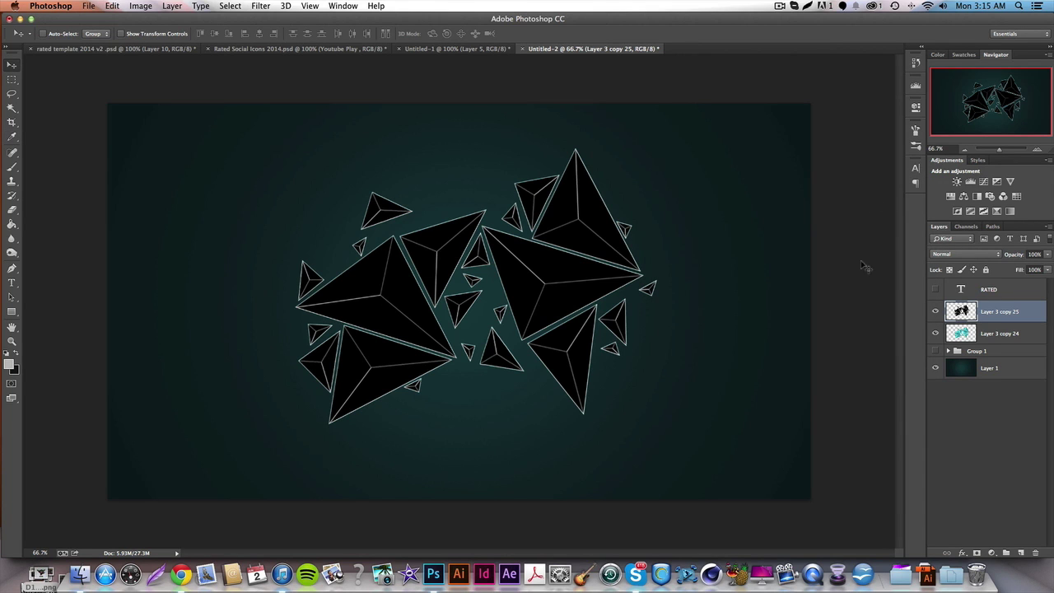
# Blend the edge layer with Linear Dodge (Add) and set its opacity to 75%
pyautogui.click(934, 311)
pyautogui.click(934, 310)
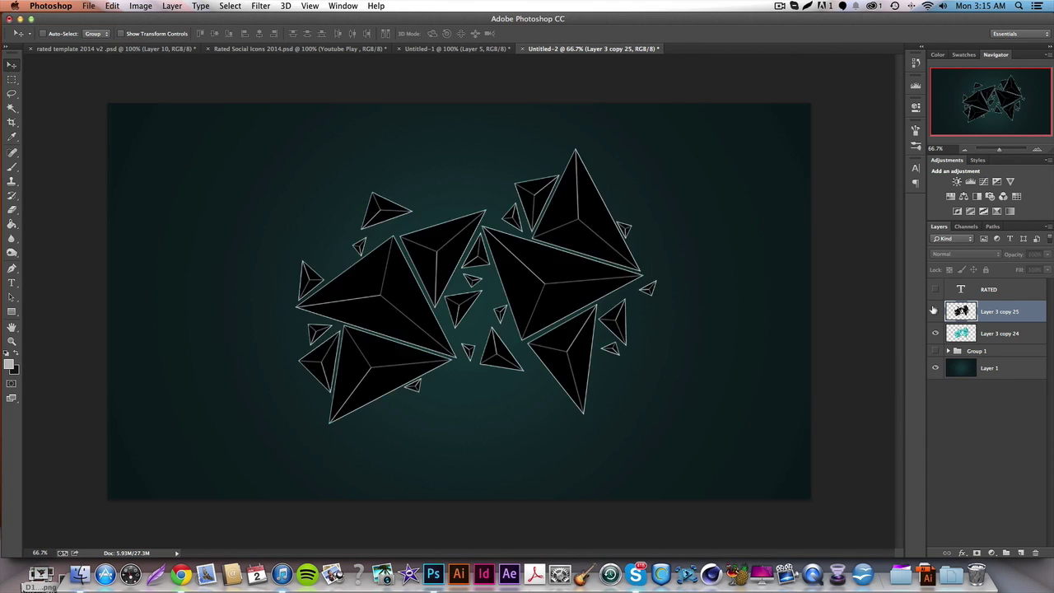
pyautogui.doubleClick(934, 310)
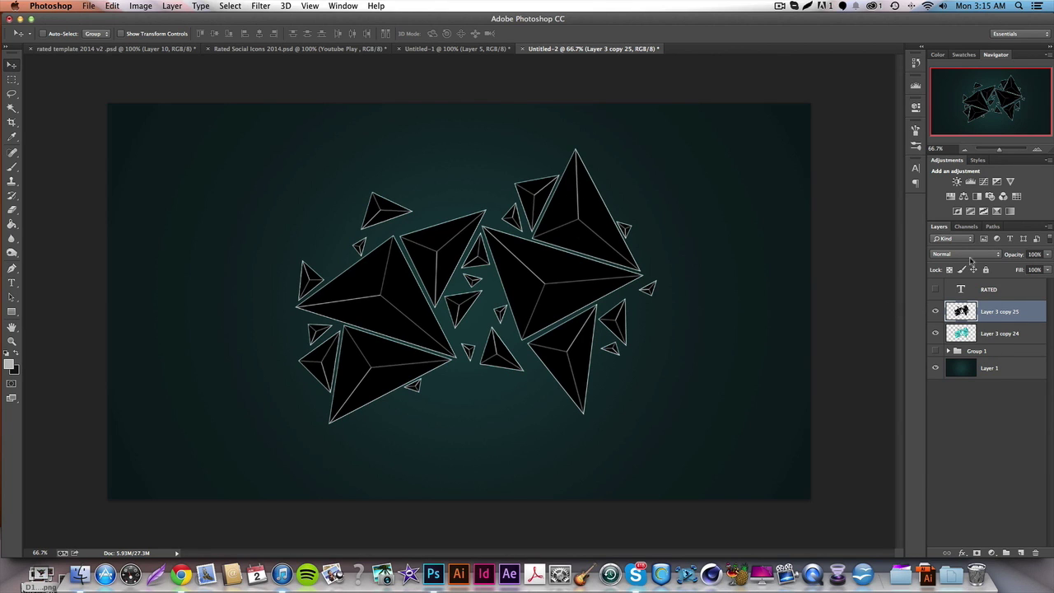
pyautogui.click(971, 257)
pyautogui.click(961, 338)
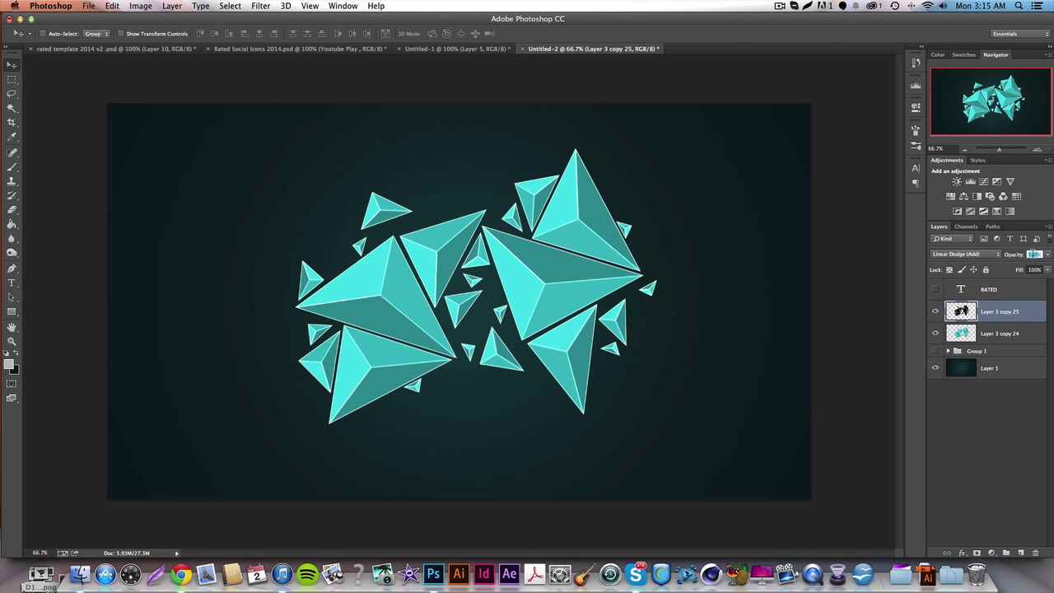
pyautogui.write('50')
pyautogui.click(1033, 254)
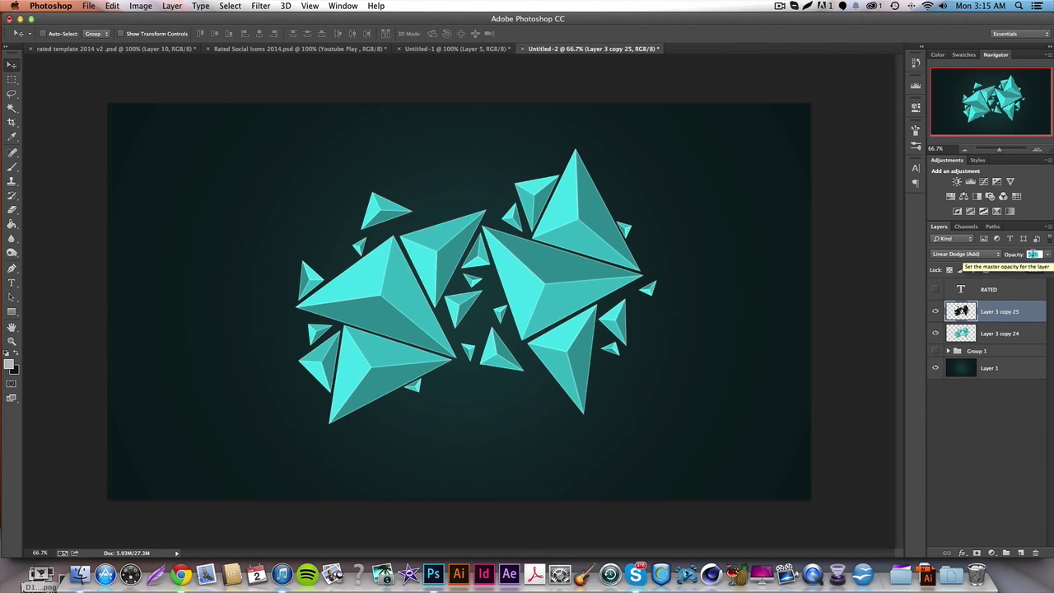
pyautogui.write('75')
pyautogui.press('Return')
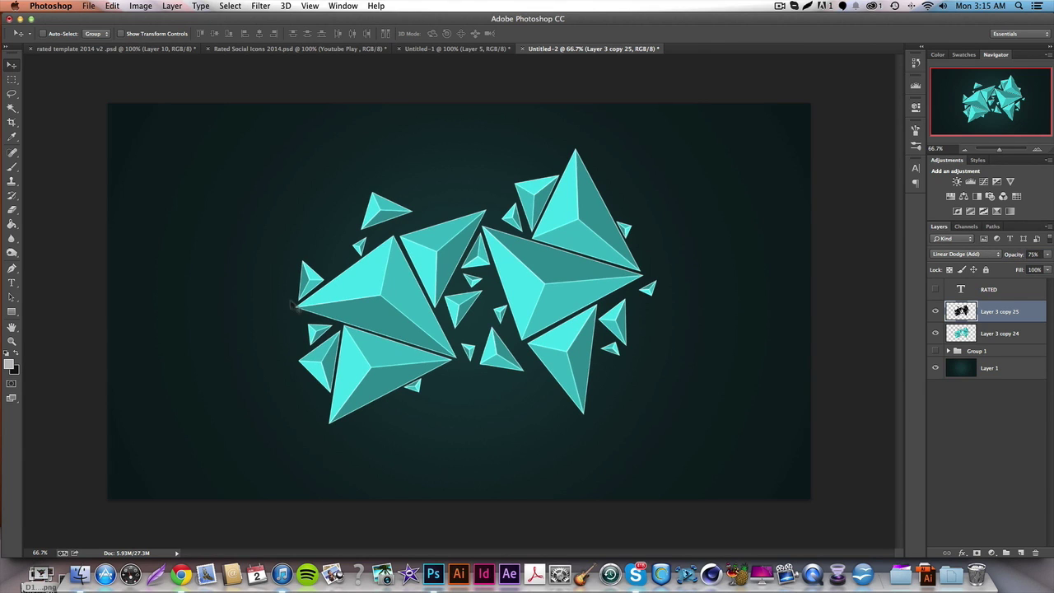
# Merge the edge layer down into the triangle cluster layer below it
pyautogui.rightClick(999, 318)
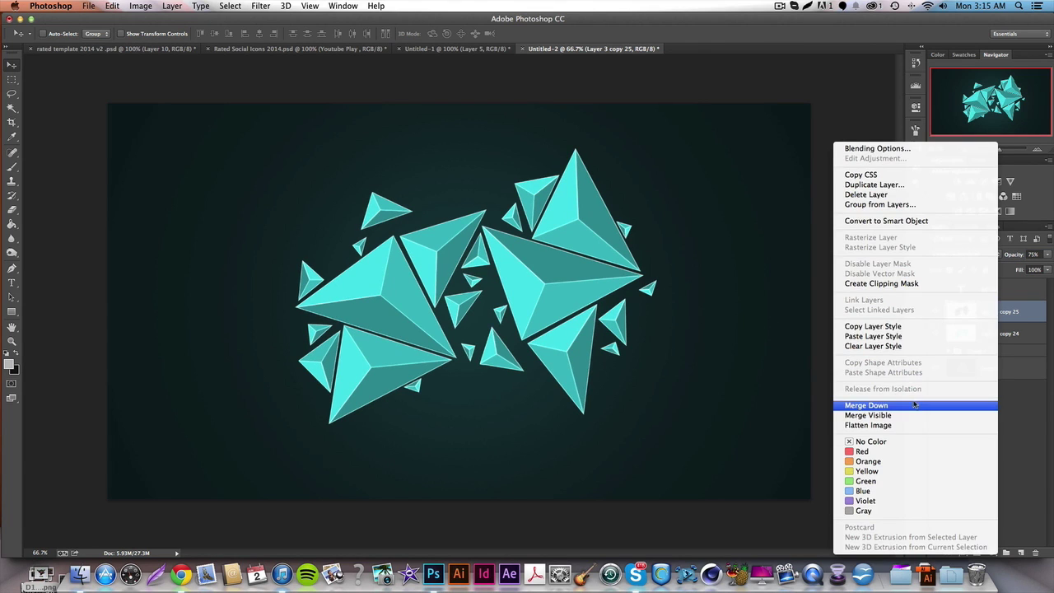
pyautogui.click(911, 407)
pyautogui.click(934, 312)
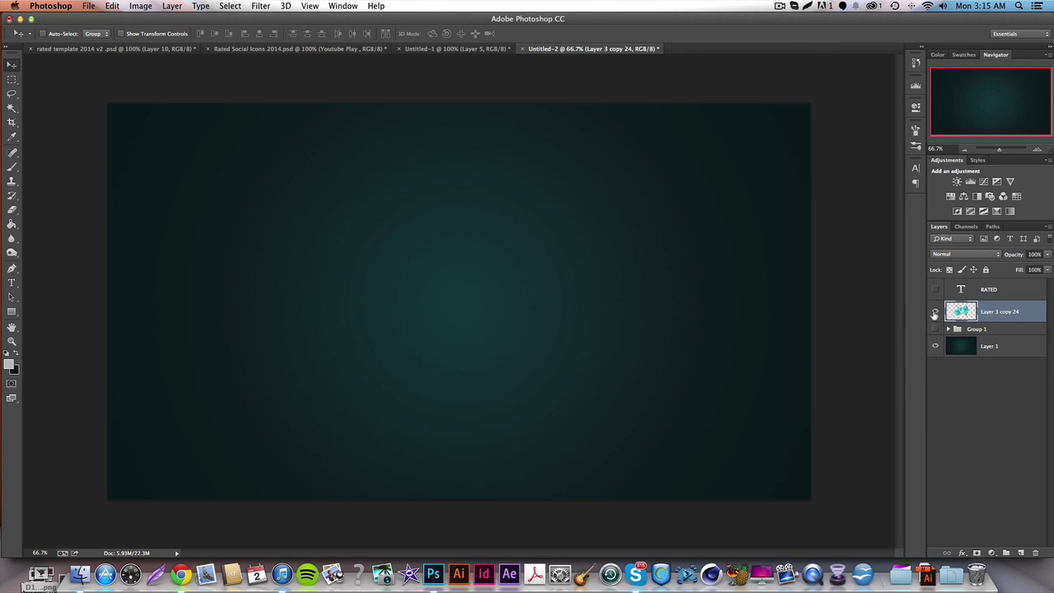
pyautogui.click(935, 312)
pyautogui.moveTo(475, 280); pyautogui.dragTo(499, 291)
pyautogui.press('super+z')
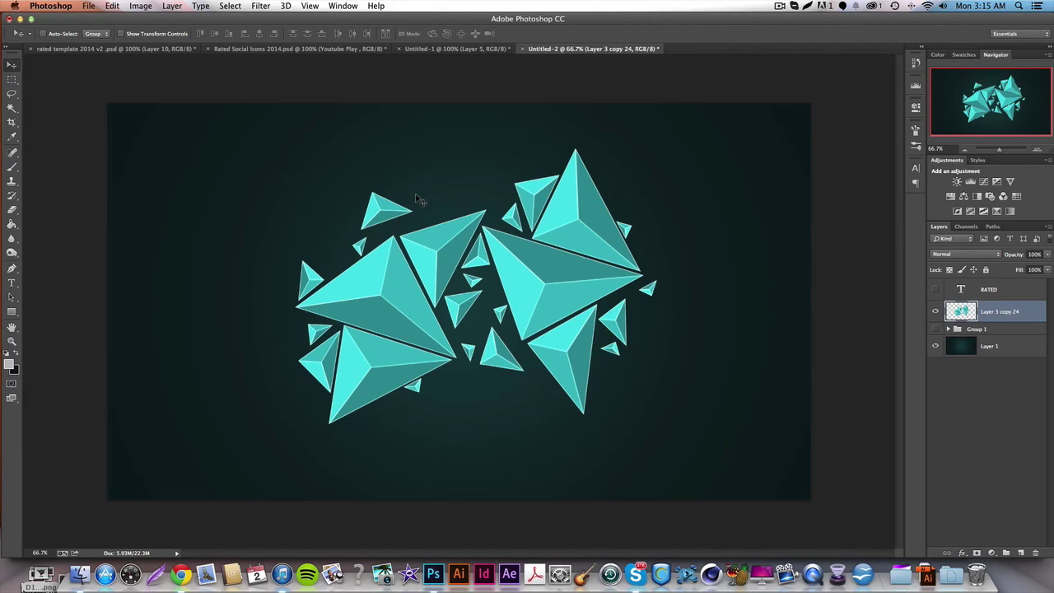
# Duplicate the cluster into the canvas's lower-right corner and place a smaller, rotated copy in the lower-left corner
pyautogui.hotkey('ctrl', 'j')
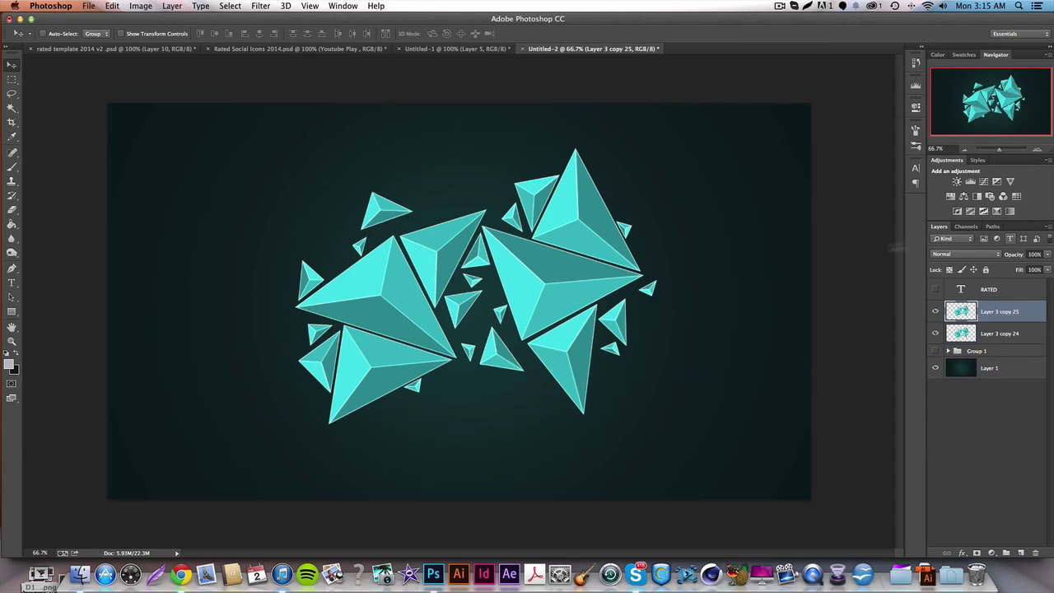
pyautogui.moveTo(418, 200); pyautogui.dragTo(255, 420)
pyautogui.hotkey('ctrl', 'j')
pyautogui.hotkey('ctrl', 't')
pyautogui.moveTo(331, 367); pyautogui.dragTo(266, 436)
pyautogui.moveTo(307, 404); pyautogui.dragTo(344, 501)
pyautogui.press('Return')
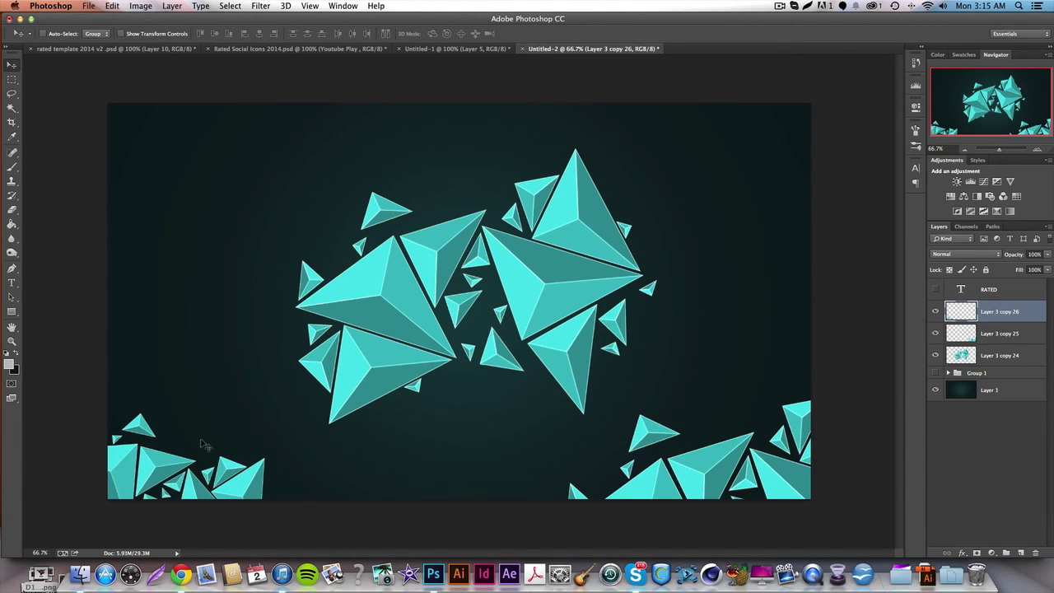
# Duplicate the lower-left cluster, scale the copy to 75%, and place it rotated at the upper left of the central cluster
pyautogui.hotkey('ctrl', 'j')
pyautogui.moveTo(186, 440); pyautogui.dragTo(200, 99)
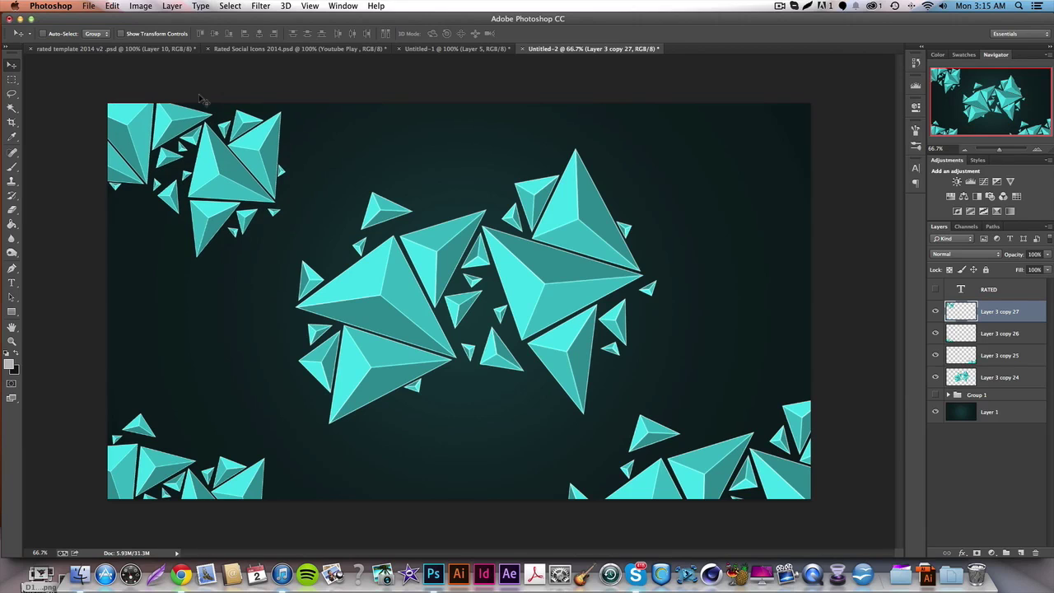
pyautogui.hotkey('ctrl', 't')
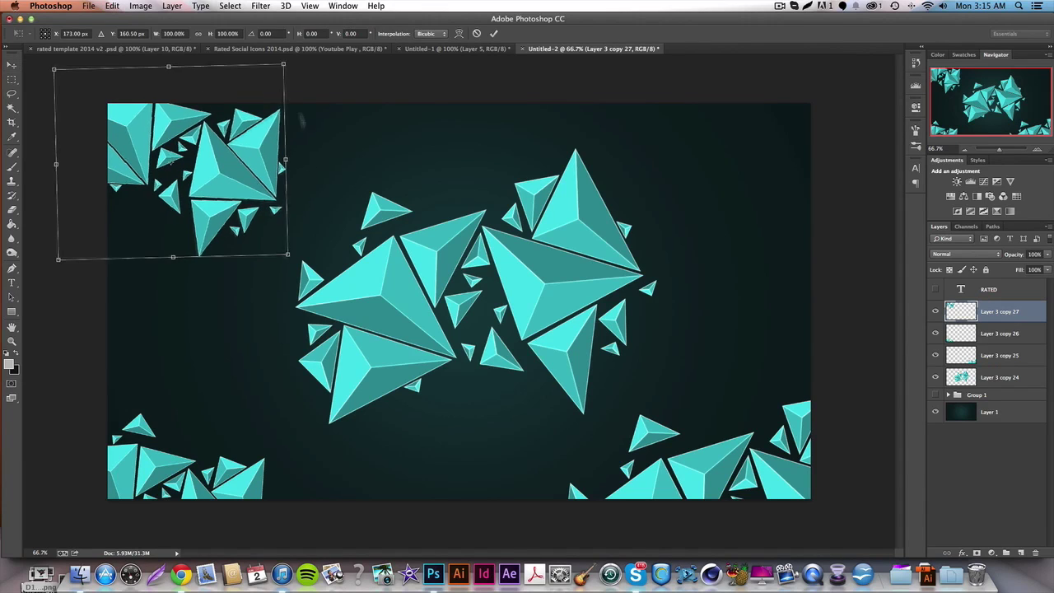
pyautogui.moveTo(302, 115); pyautogui.dragTo(216, 41)
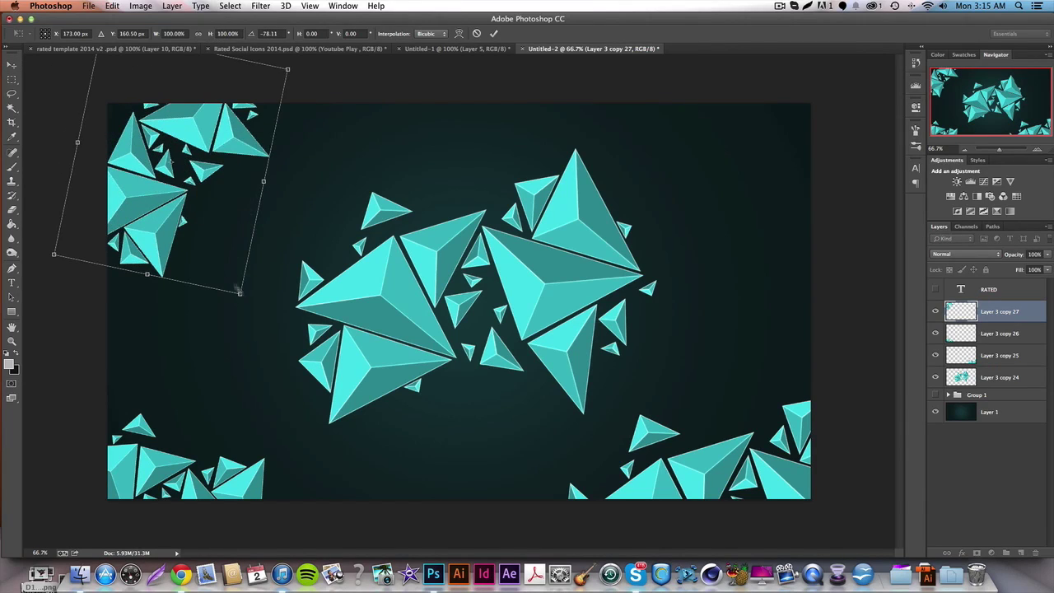
pyautogui.moveTo(238, 291); pyautogui.dragTo(223, 260)
pyautogui.moveTo(203, 192); pyautogui.dragTo(309, 252)
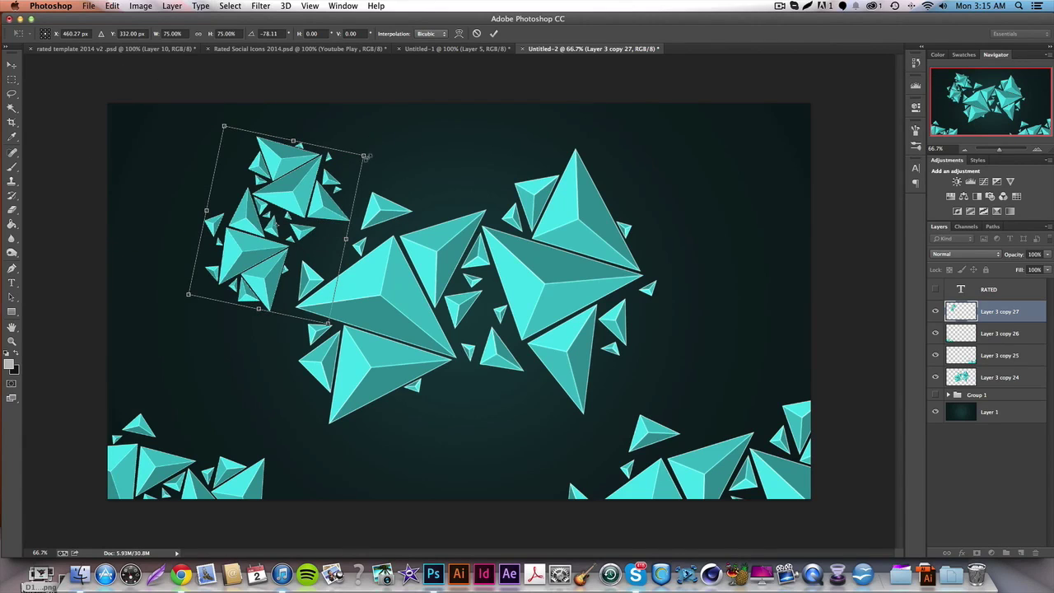
pyautogui.moveTo(365, 156); pyautogui.dragTo(399, 237)
pyautogui.press('Return')
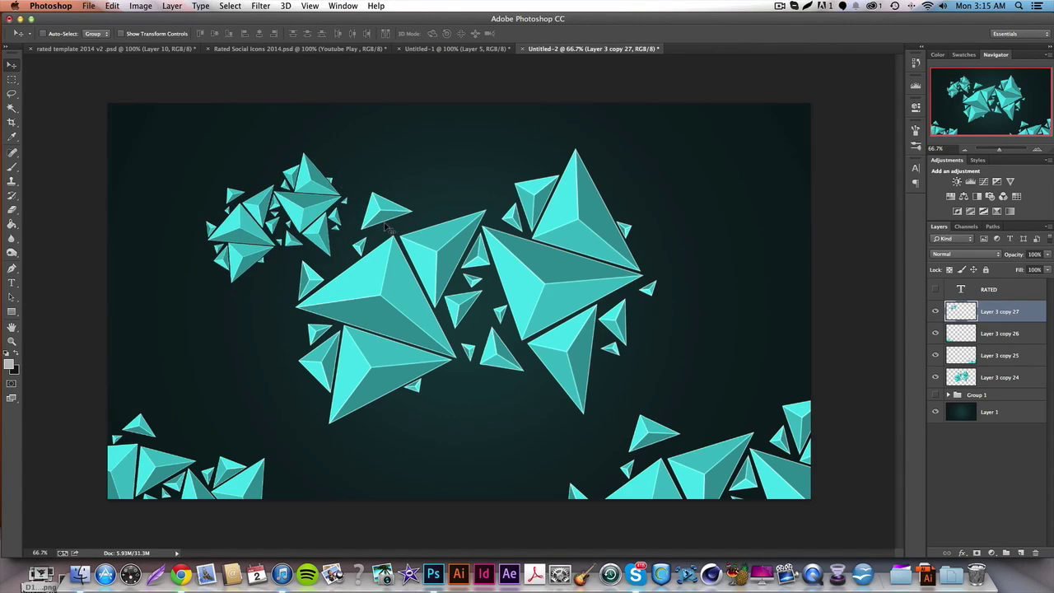
# Place two smaller, rotated copies of that cluster on the canvas's right side, one at mid-height and one cropped by the top edge
pyautogui.moveTo(316, 212); pyautogui.dragTo(789, 191)
pyautogui.press('super+t')
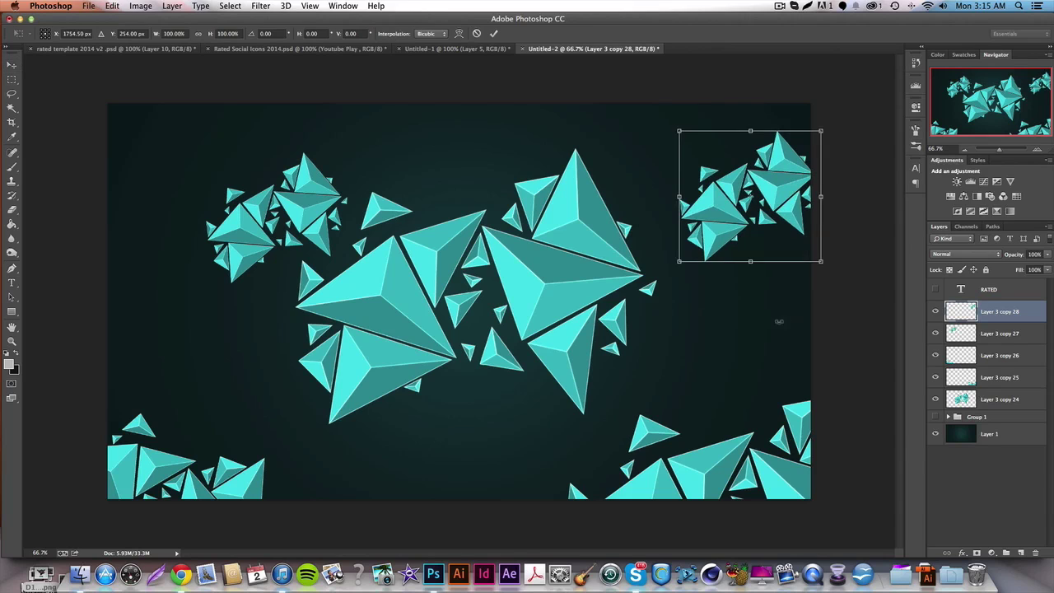
pyautogui.moveTo(779, 321); pyautogui.dragTo(884, 235)
pyautogui.moveTo(773, 291); pyautogui.dragTo(765, 257)
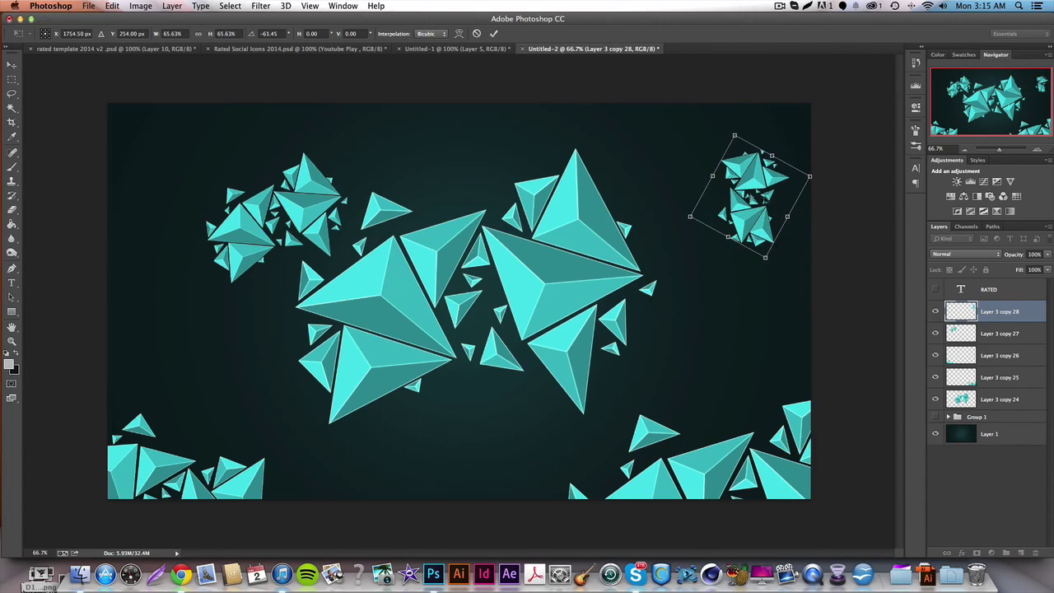
pyautogui.moveTo(768, 201); pyautogui.dragTo(768, 53)
pyautogui.press('Return')
pyautogui.press('super+t')
pyautogui.press('Return')
pyautogui.moveTo(757, 152); pyautogui.dragTo(761, 132)
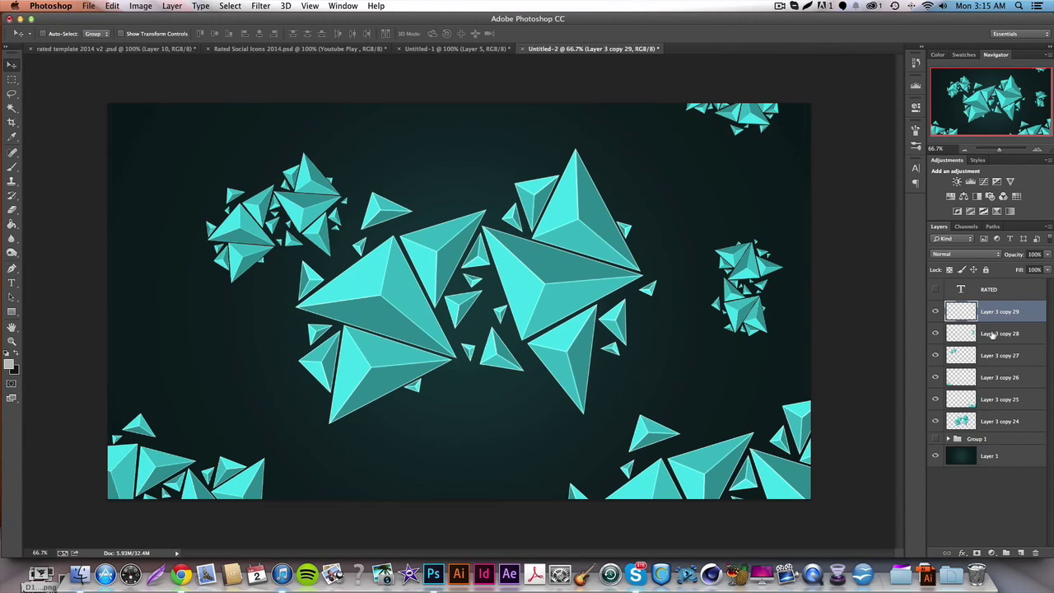
# Copy the large central cluster into the canvas's upper-left corner so the top edge crops it
pyautogui.click(998, 426)
pyautogui.moveTo(531, 352); pyautogui.dragTo(334, 123)
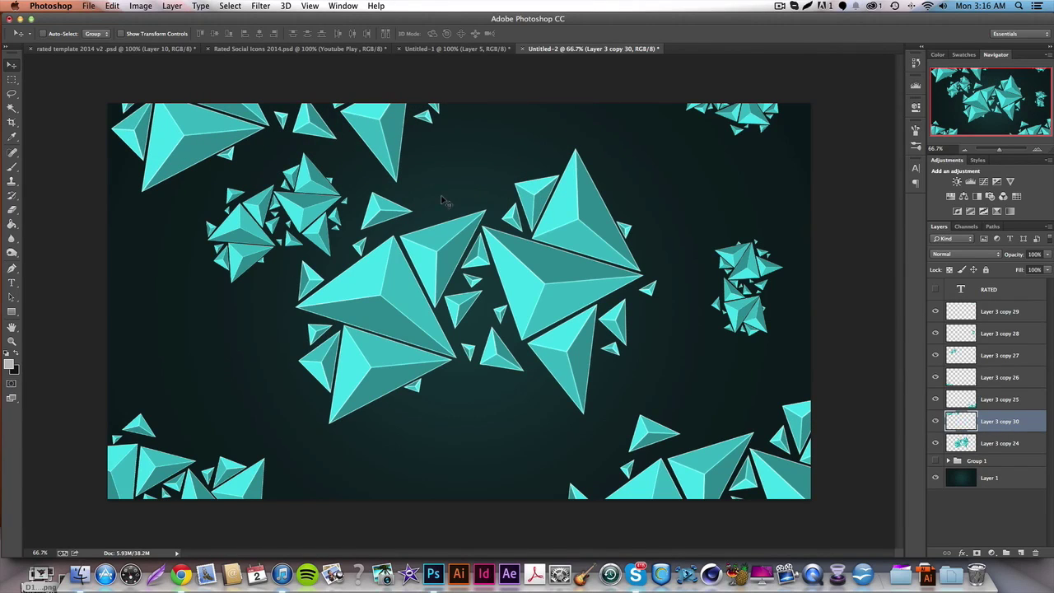
# Duplicate the upper-left cluster, shrink it heavily, and place one tiny copy at the lower left and another below the central cluster
pyautogui.press('super+j')
pyautogui.moveTo(266, 170); pyautogui.dragTo(410, 583)
pyautogui.press('super+z')
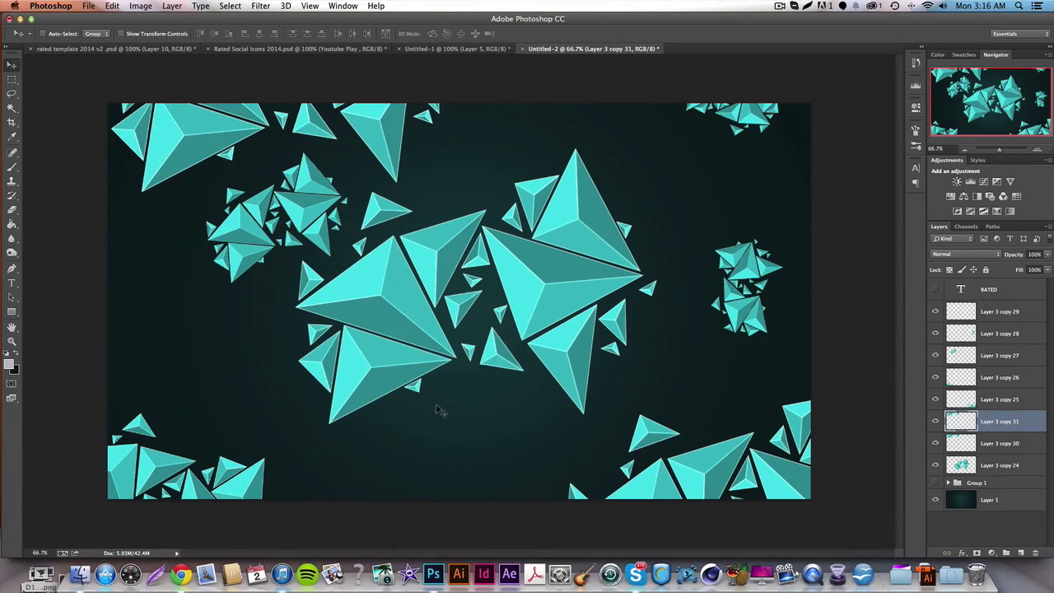
pyautogui.moveTo(379, 350); pyautogui.dragTo(399, 375)
pyautogui.hotkey('ctrl', 't')
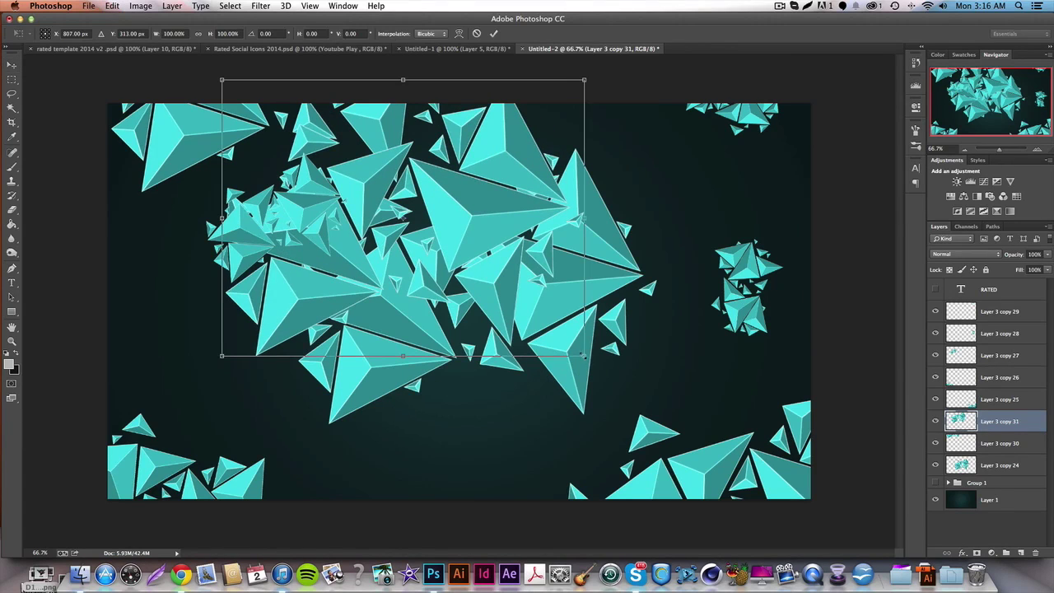
pyautogui.moveTo(582, 355); pyautogui.dragTo(210, 346)
pyautogui.press('Return')
pyautogui.press('super+j')
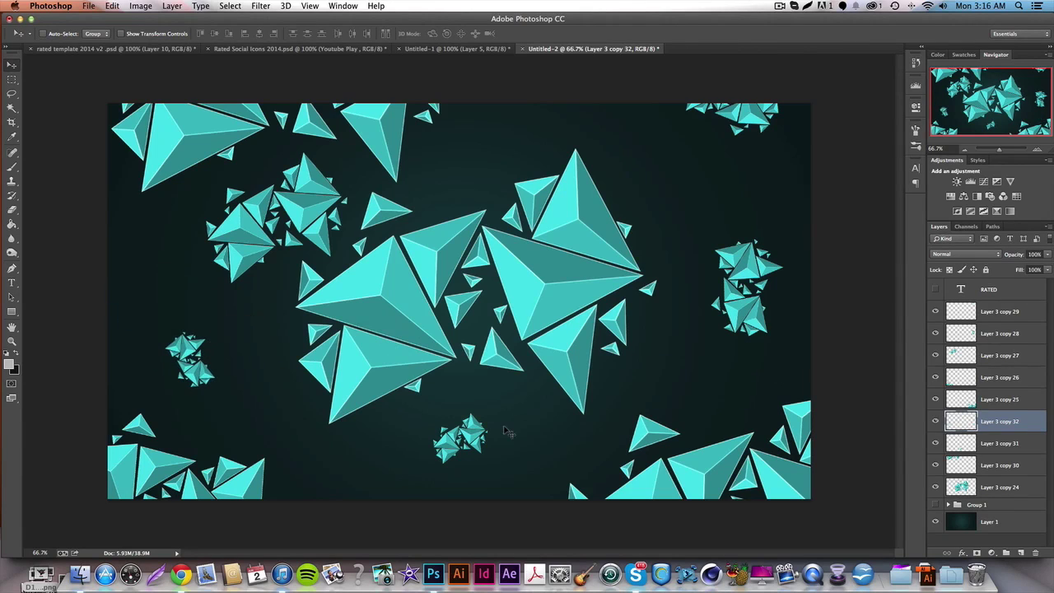
# Place a rotated copy of the central cluster, scaled to about 49%, at the canvas's upper-right edge and duplicate its layer
pyautogui.click(1011, 488)
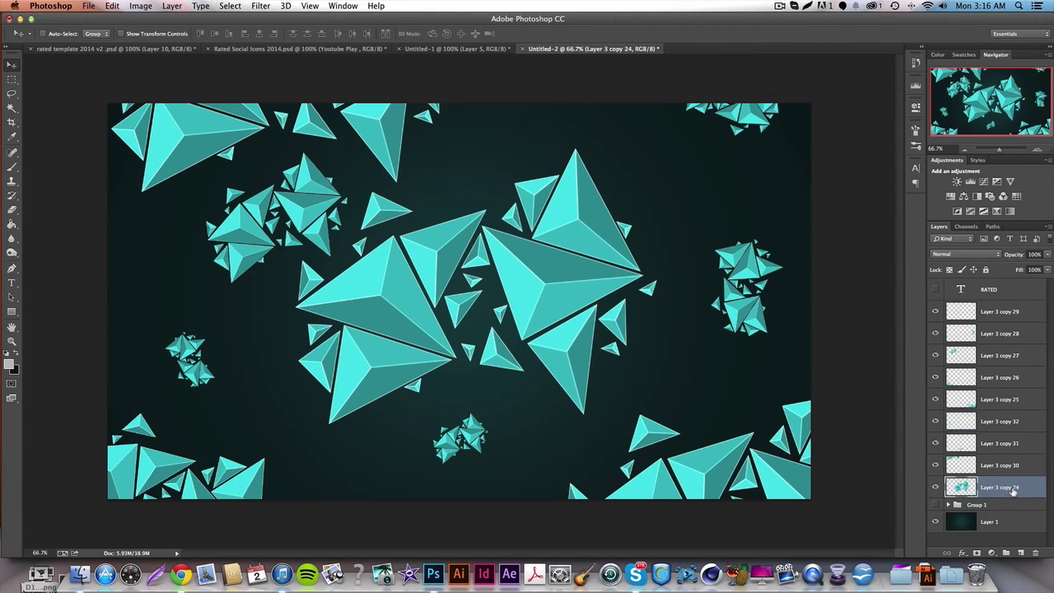
pyautogui.moveTo(380, 266); pyautogui.dragTo(692, 241)
pyautogui.press('super+t')
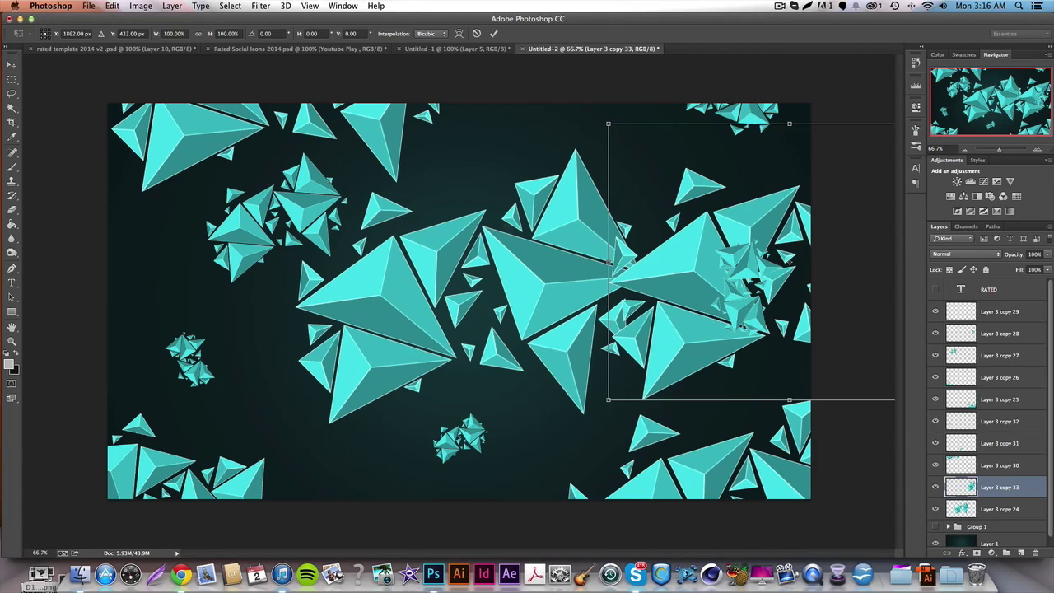
pyautogui.moveTo(608, 123); pyautogui.dragTo(863, 219)
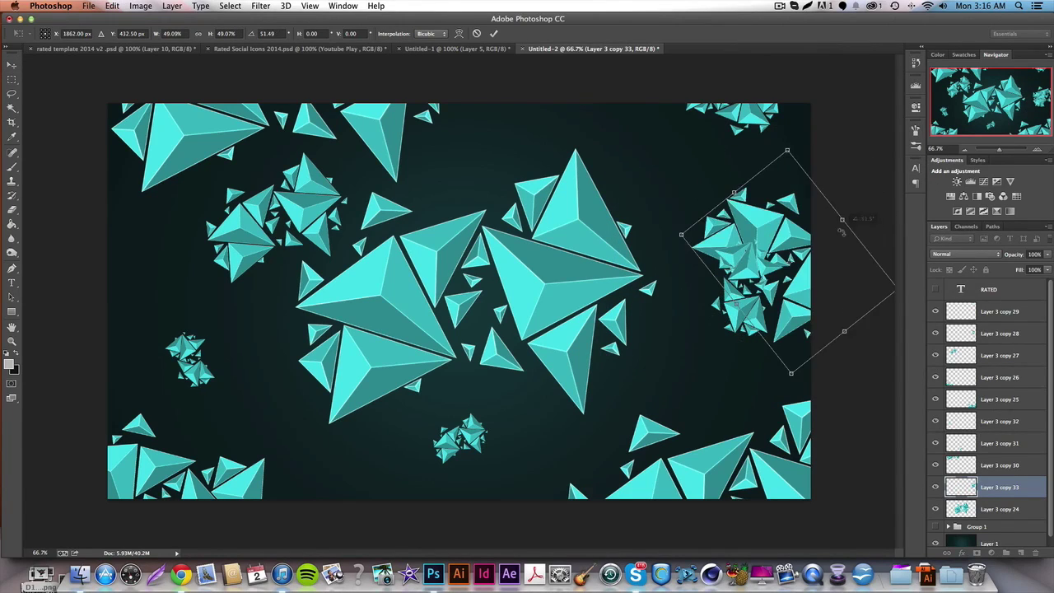
pyautogui.press('Return')
pyautogui.press('super+j')
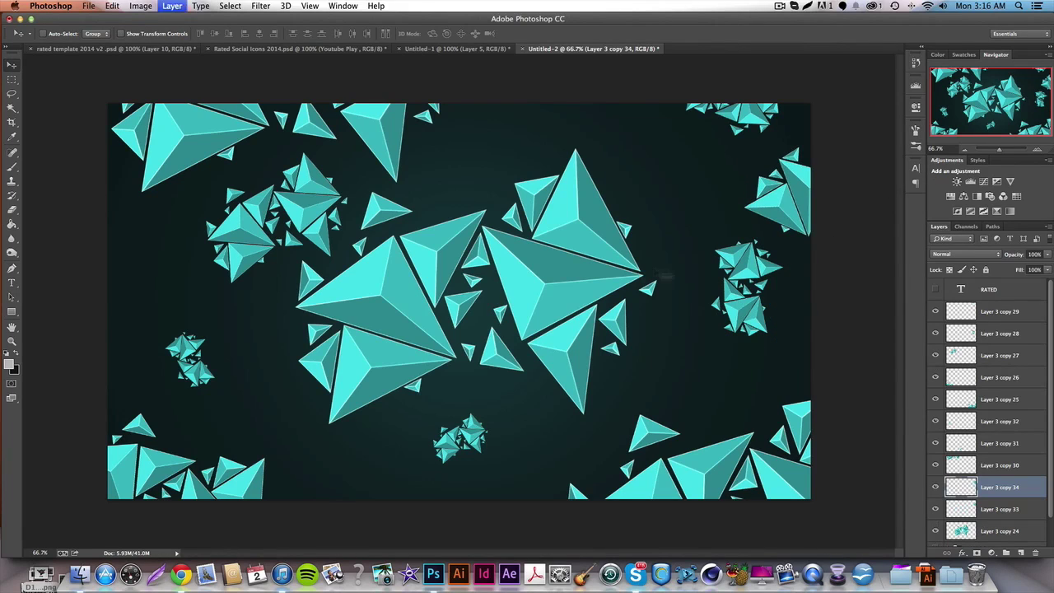
# Place copies of the small cluster along the canvas border so the left, top and bottom edges each crop one
pyautogui.moveTo(666, 275); pyautogui.dragTo(1, 337)
pyautogui.moveTo(268, 323); pyautogui.dragTo(161, 310)
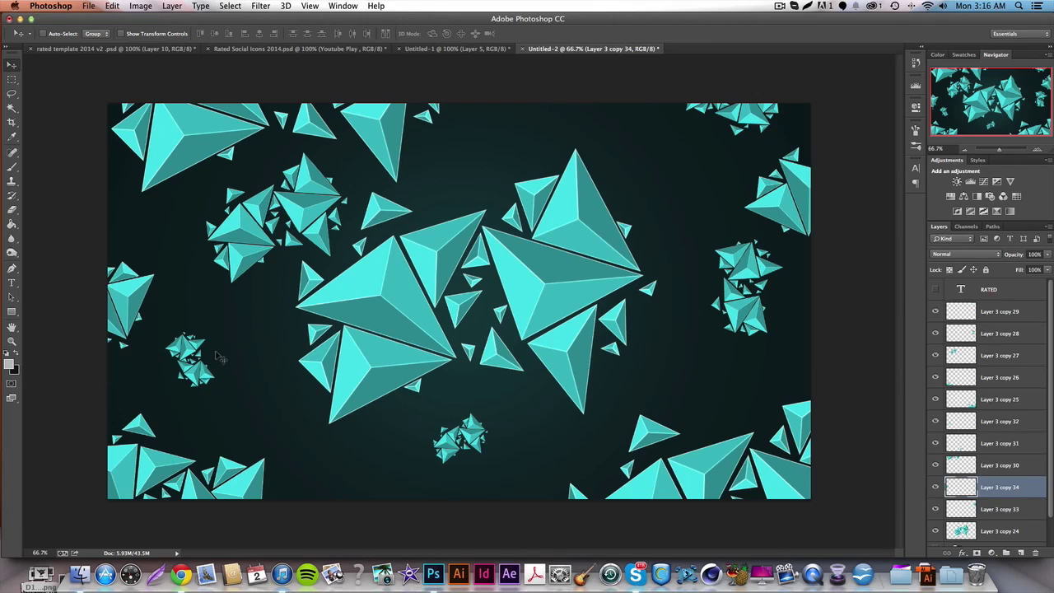
pyautogui.moveTo(220, 357); pyautogui.dragTo(596, 122)
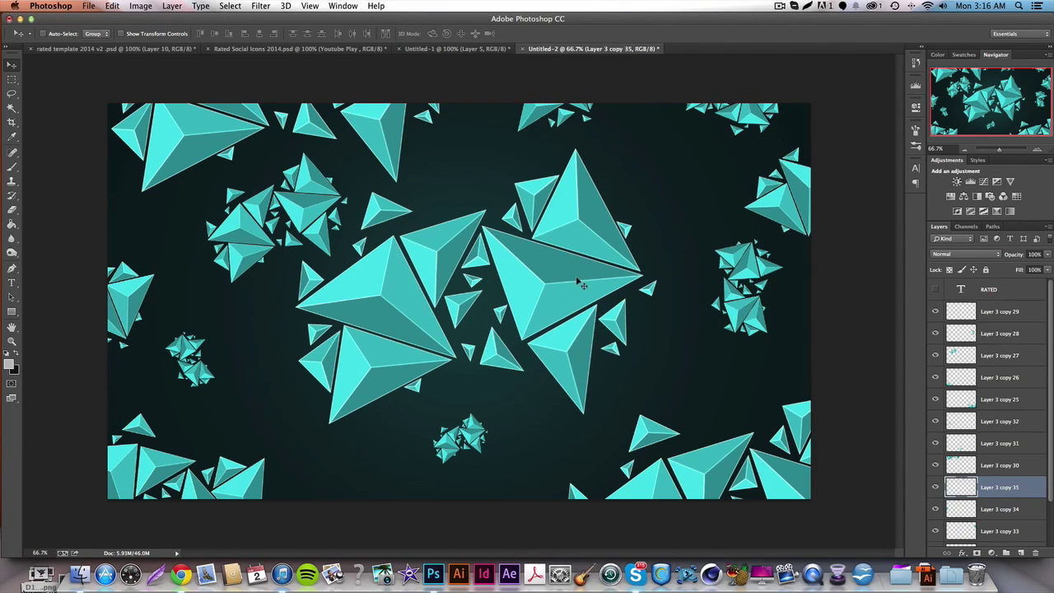
pyautogui.press('super+j')
pyautogui.moveTo(575, 148); pyautogui.dragTo(418, 449)
pyautogui.moveTo(402, 350); pyautogui.dragTo(400, 532)
pyautogui.moveTo(354, 474); pyautogui.dragTo(404, 495)
# Toggle the large central cluster's visibility to check the surrounding copies without it
pyautogui.scroll(-3, 981, 471)
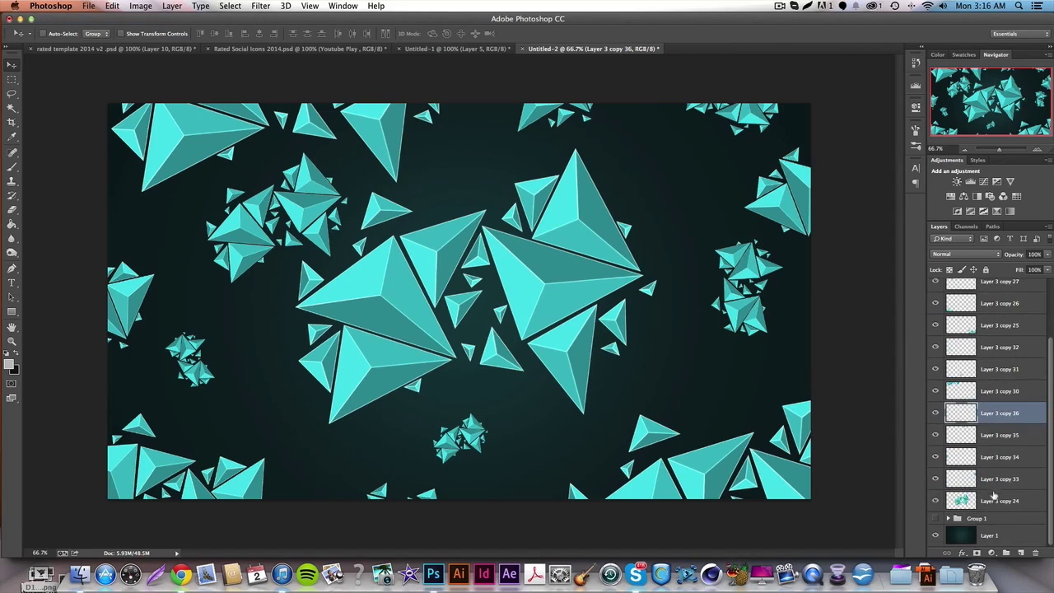
pyautogui.click(994, 501)
pyautogui.click(936, 500)
pyautogui.click(936, 501)
pyautogui.click(935, 501)
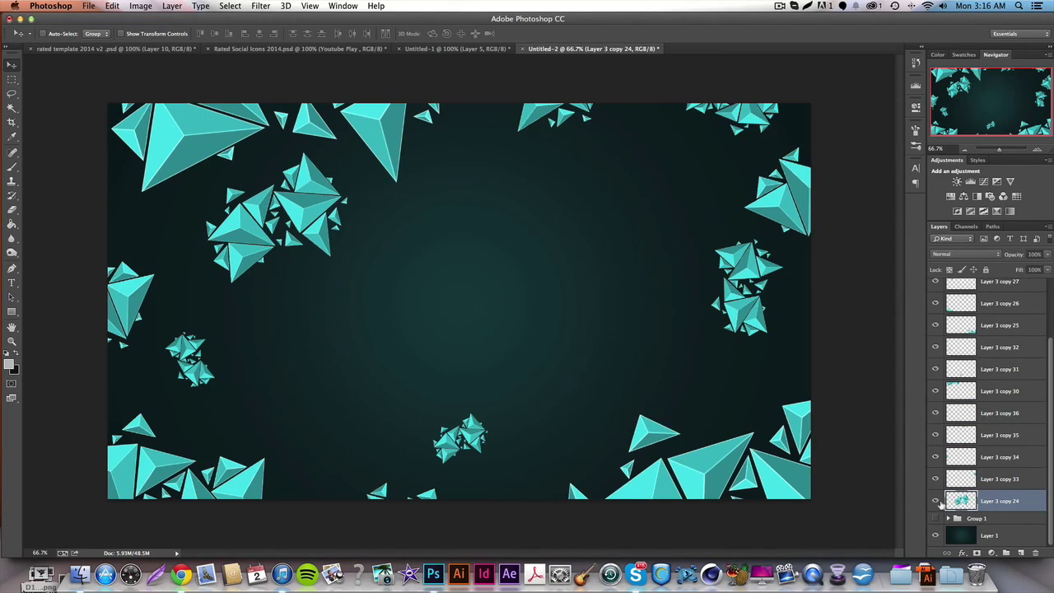
pyautogui.click(935, 501)
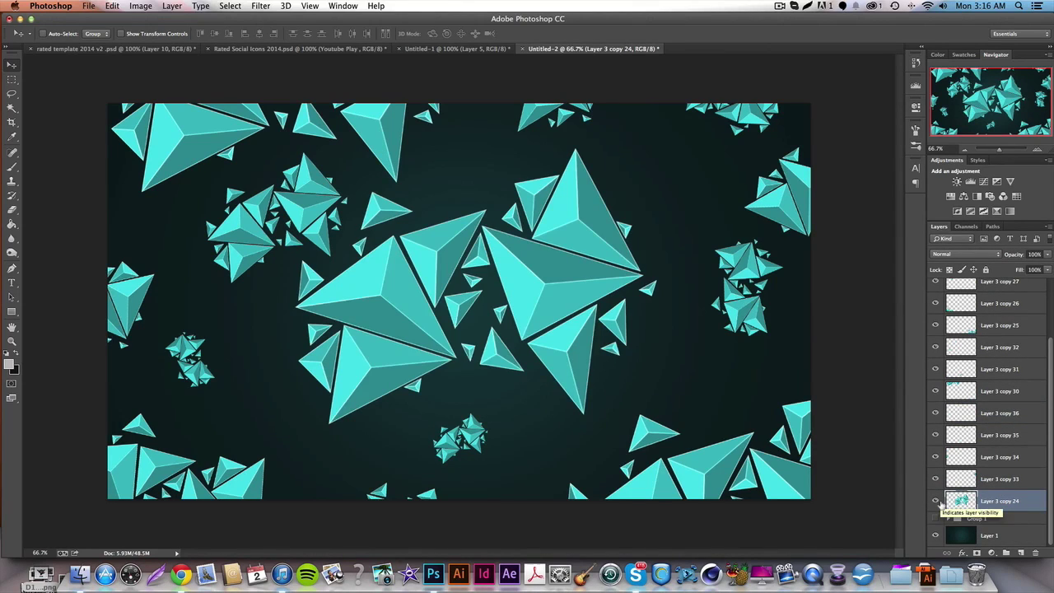
# Merge all the surrounding cluster copies into one layer beneath the large central cluster
pyautogui.click(984, 482)
pyautogui.scroll(3, 984, 488)
pyautogui.keyDown('shift'); pyautogui.click(1005, 315); pyautogui.keyUp('shift')
pyautogui.rightClick(1006, 315)
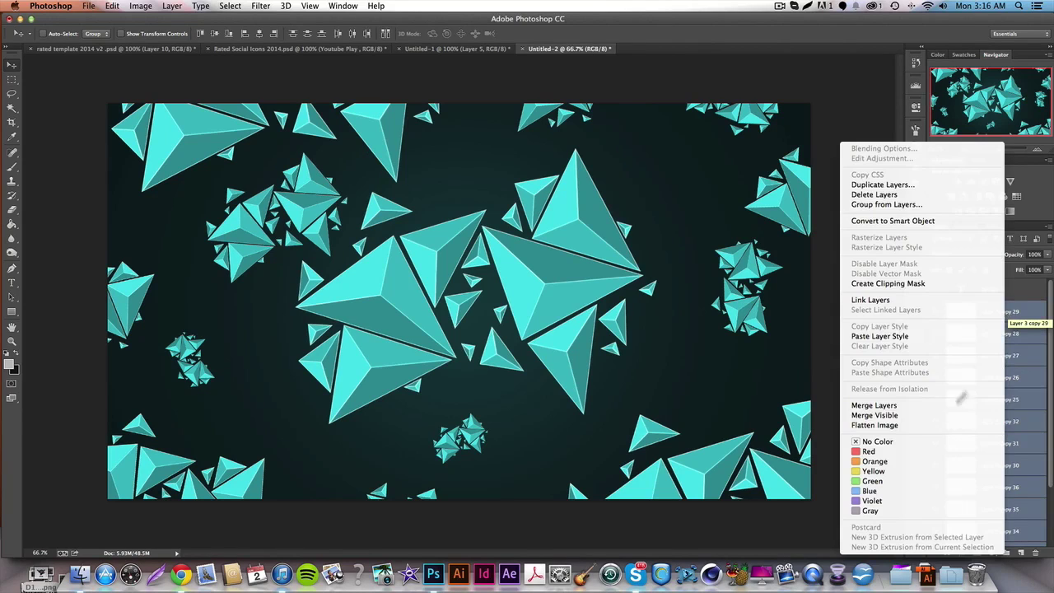
pyautogui.click(955, 405)
pyautogui.moveTo(987, 334); pyautogui.dragTo(987, 339)
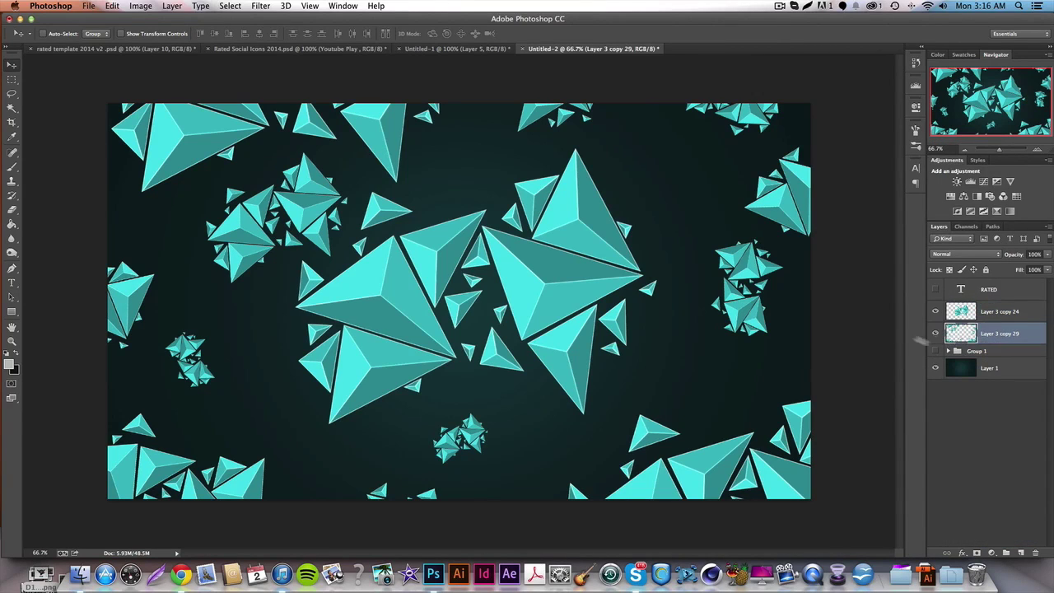
# Toggle the central cluster and the merged surrounding clusters to compare the two layers
pyautogui.click(935, 312)
pyautogui.click(935, 312)
pyautogui.click(935, 334)
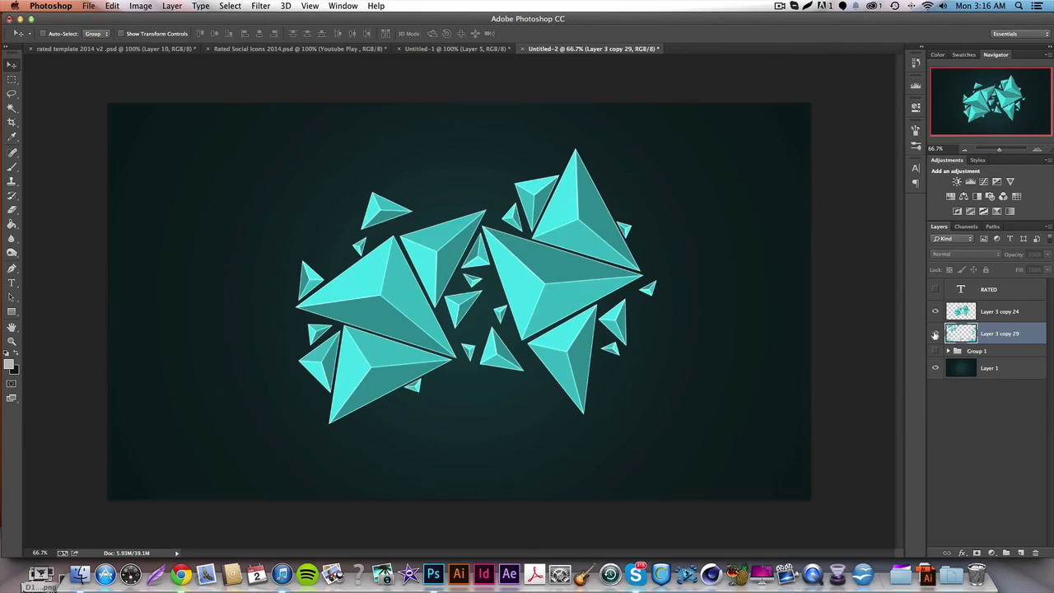
pyautogui.click(934, 334)
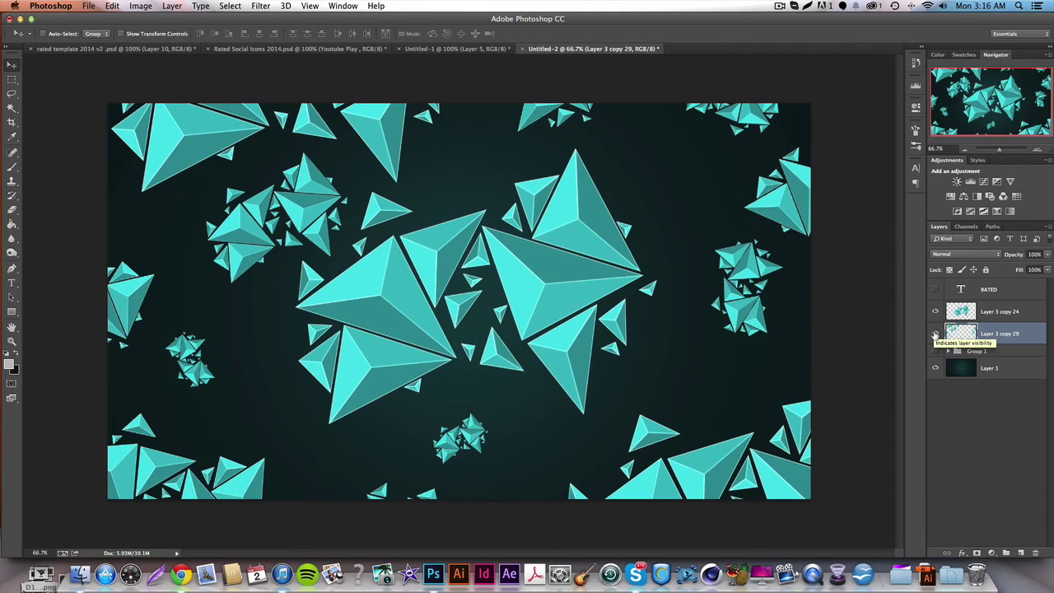
# Duplicate the central cluster, shrink it to a tiny copy, and place it to the lower right of the original
pyautogui.click(1000, 318)
pyautogui.press('super+j')
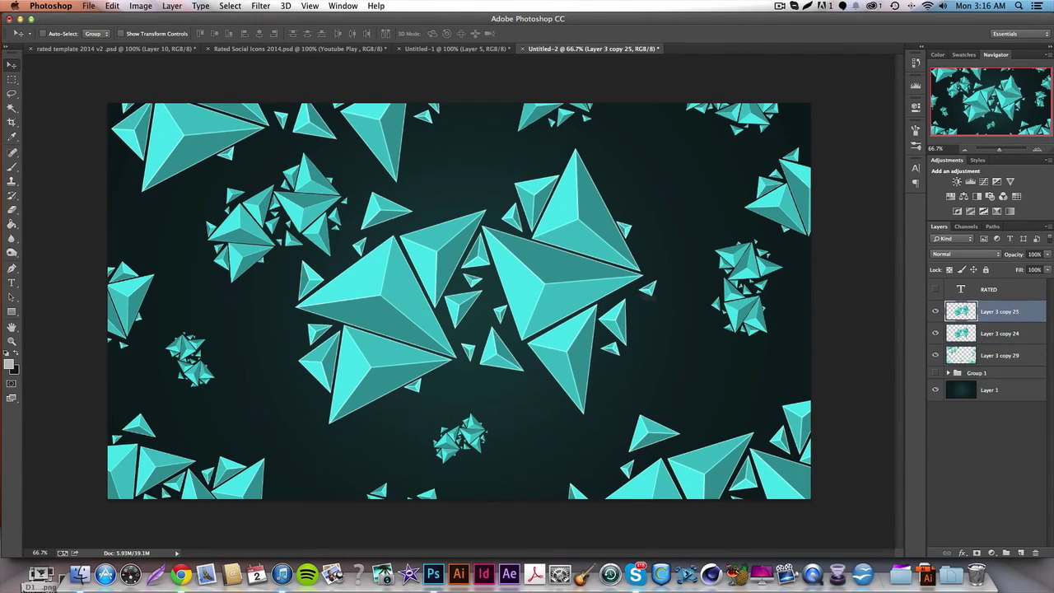
pyautogui.moveTo(582, 280); pyautogui.dragTo(584, 346)
pyautogui.press('super+t')
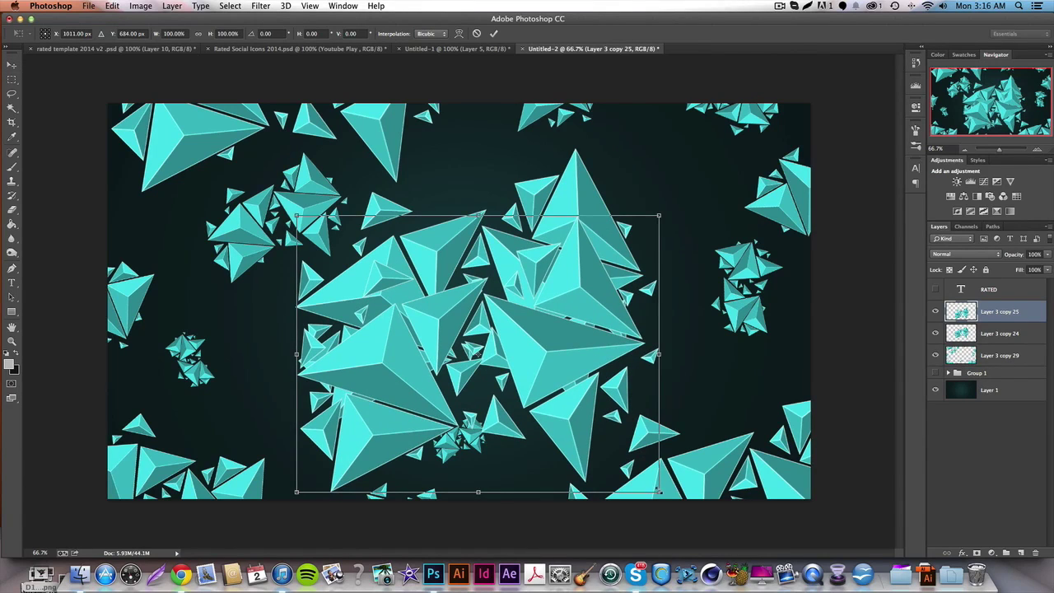
pyautogui.moveTo(659, 492); pyautogui.dragTo(537, 227)
pyautogui.press('Return')
pyautogui.press('super+t')
pyautogui.press('Return')
pyautogui.moveTo(700, 356); pyautogui.dragTo(694, 366)
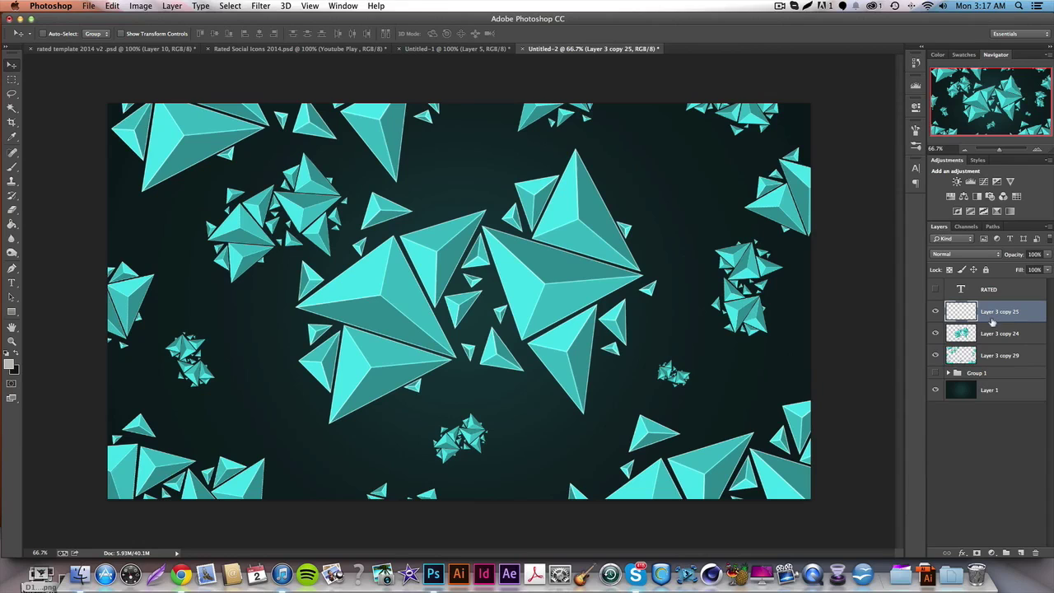
# Duplicate the tiny cluster and place an even smaller, rotated copy above it, to the upper right of the central cluster
pyautogui.hotkey('ctrl', 'j')
pyautogui.moveTo(677, 370); pyautogui.dragTo(694, 180)
pyautogui.hotkey('ctrl', 't')
pyautogui.press('Return')
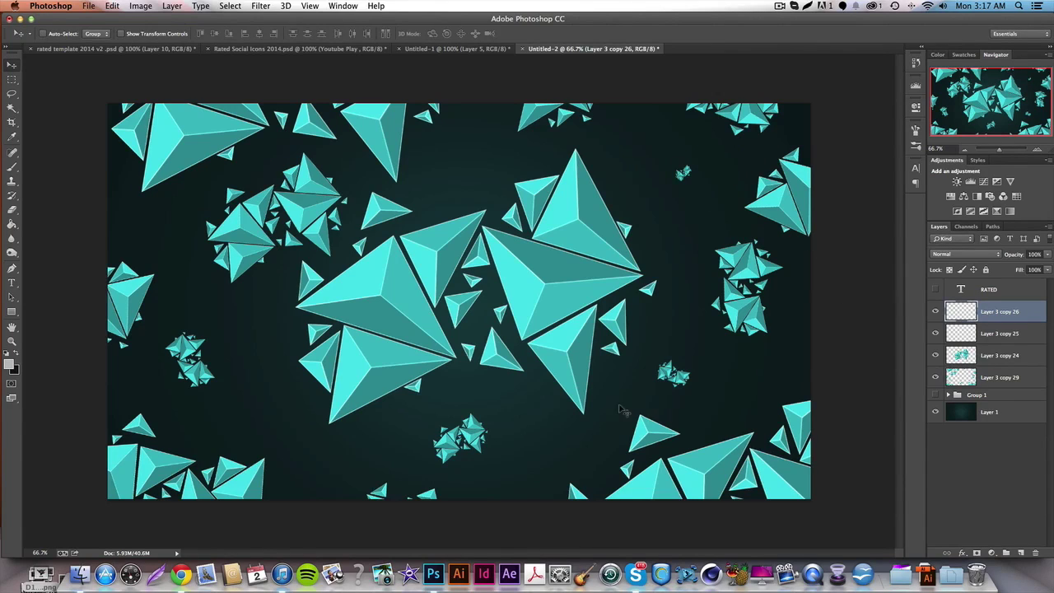
# Move both tiny copies' layers below the central cluster and merge them with the surrounding clusters layer
pyautogui.keyDown('shift'); pyautogui.click(1004, 333); pyautogui.keyUp('shift')
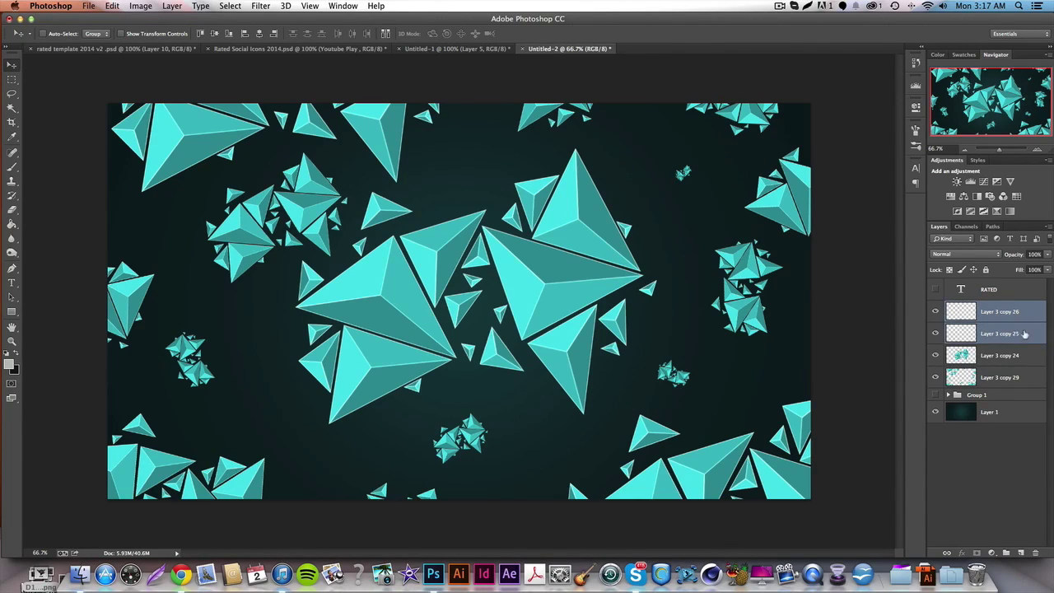
pyautogui.moveTo(1025, 334); pyautogui.dragTo(1013, 370)
pyautogui.click(1013, 341)
pyautogui.keyDown('shift'); pyautogui.click(1009, 371); pyautogui.keyUp('shift')
pyautogui.rightClick(1009, 373)
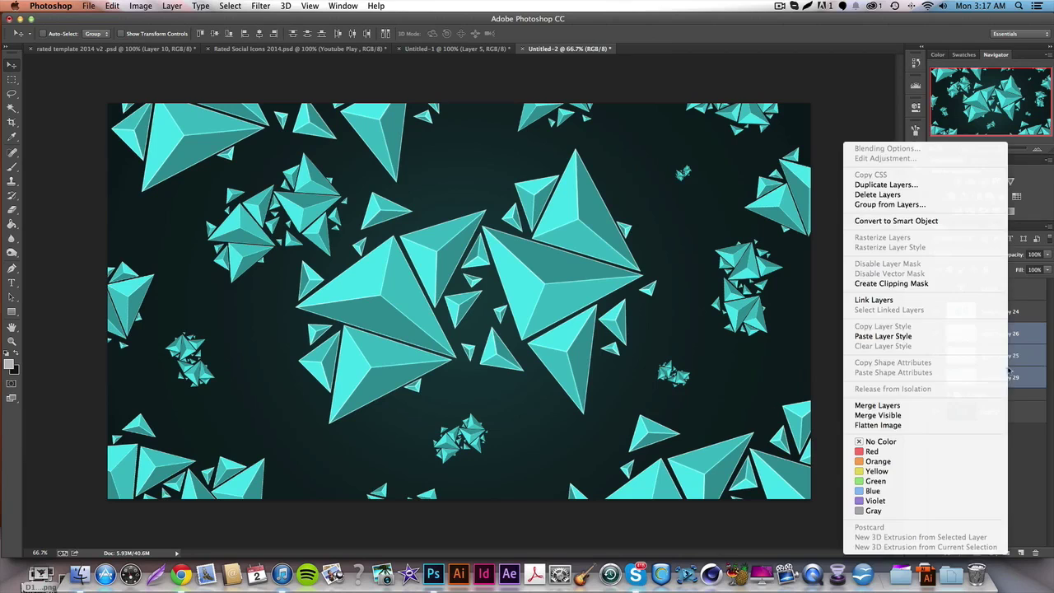
pyautogui.press('Escape')
pyautogui.rightClick(969, 376)
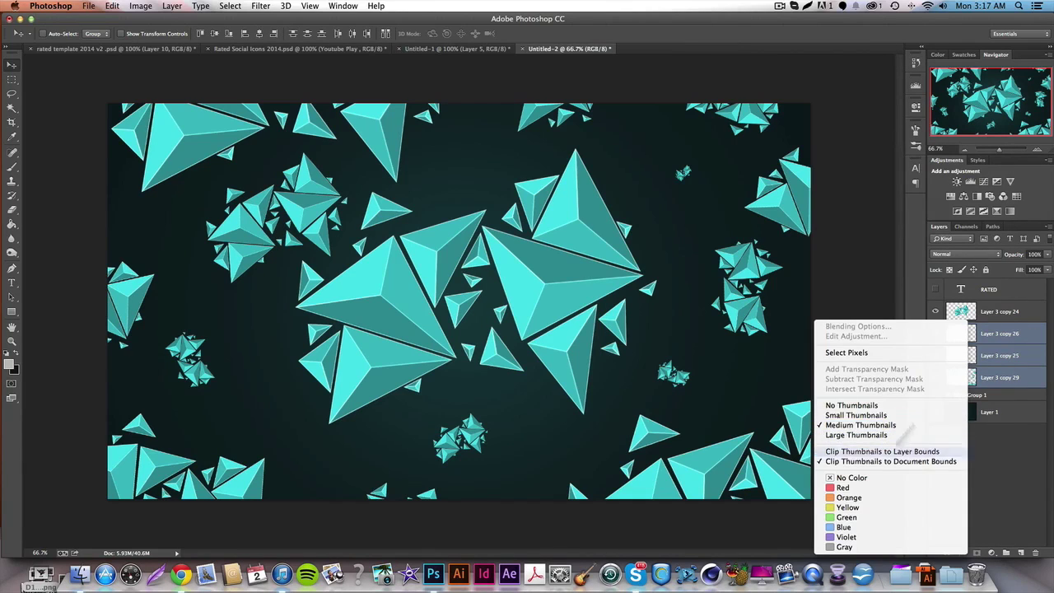
pyautogui.rightClick(1033, 343)
pyautogui.click(911, 405)
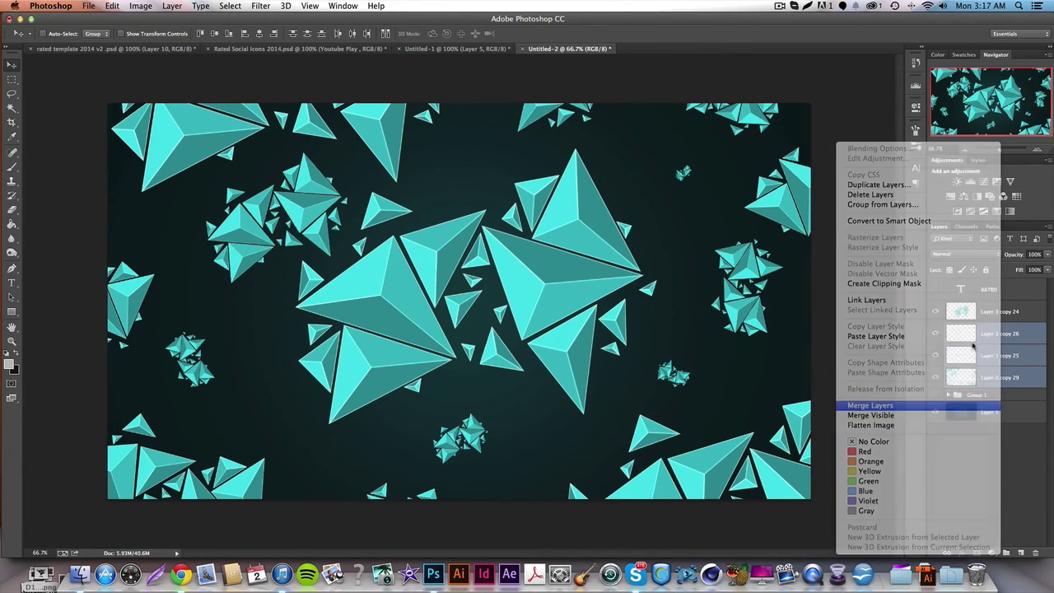
pyautogui.click(935, 352)
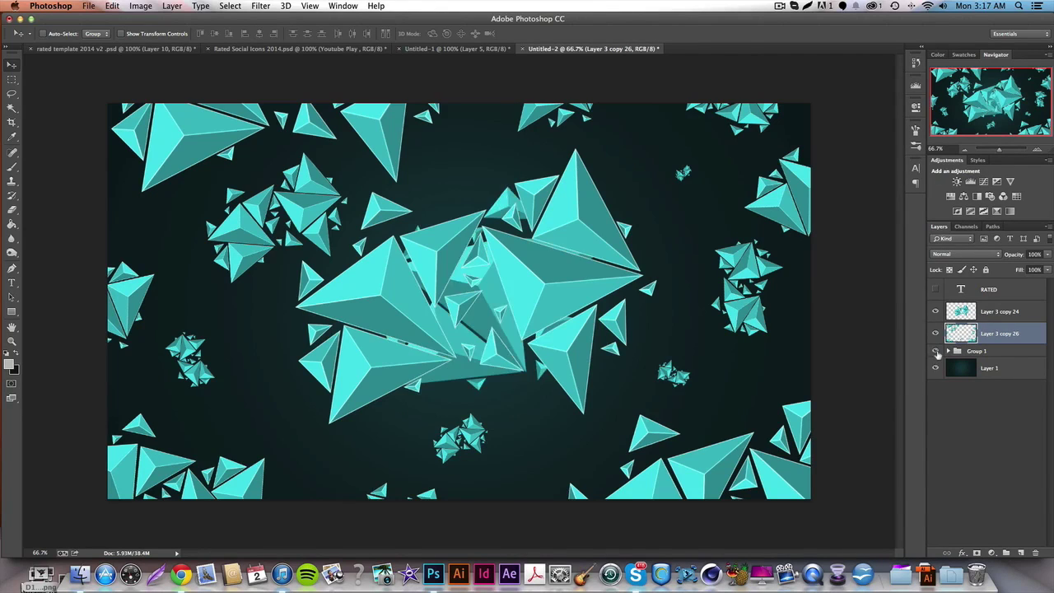
pyautogui.click(935, 352)
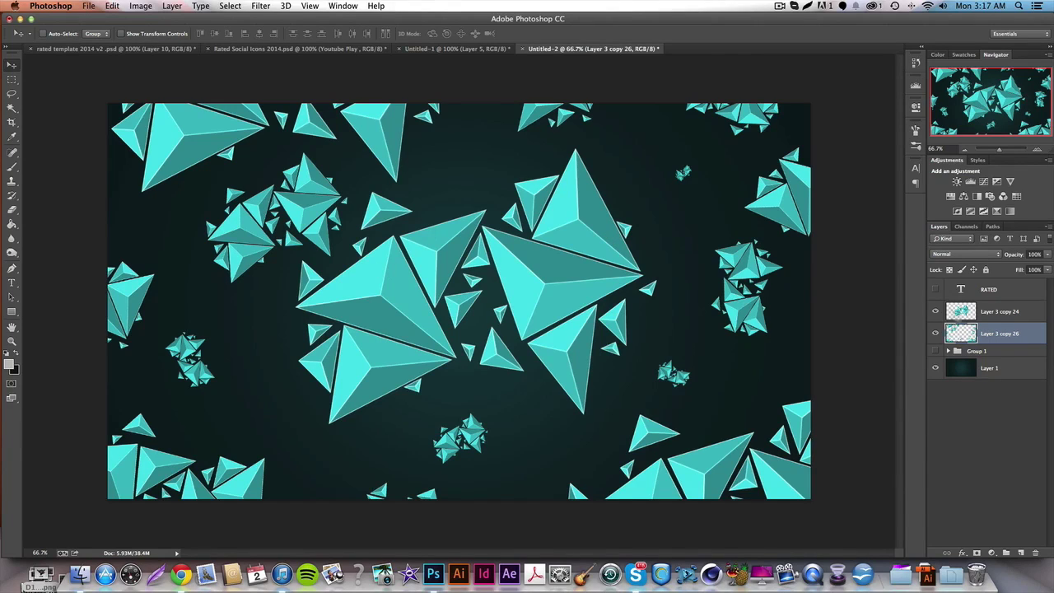
# Show the RATED text and give it a drop shadow with 50% opacity, 0 px distance, 20% spread and 50 px size
pyautogui.click(935, 290)
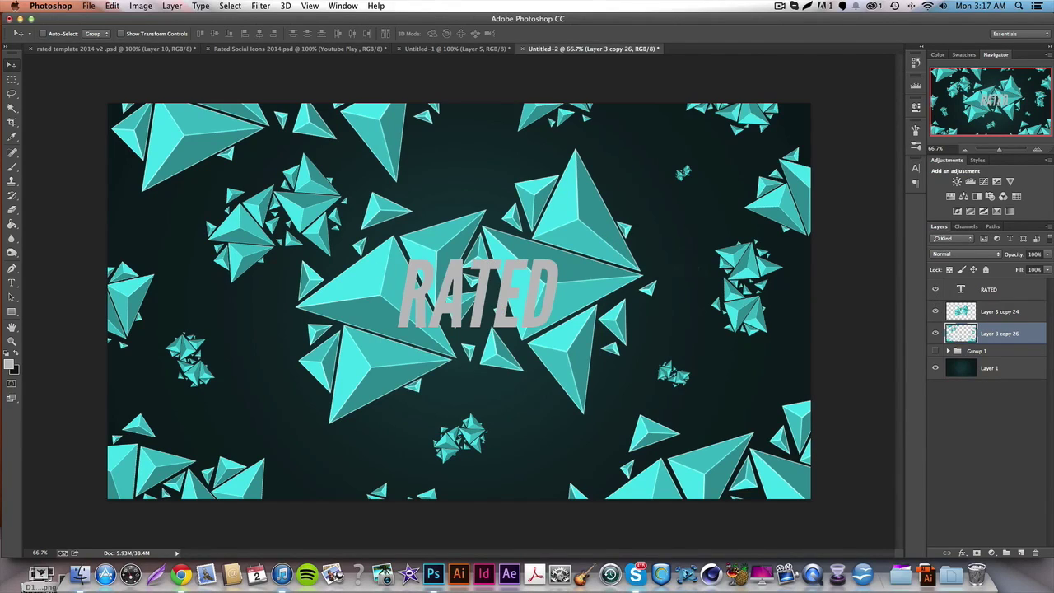
pyautogui.click(1018, 292)
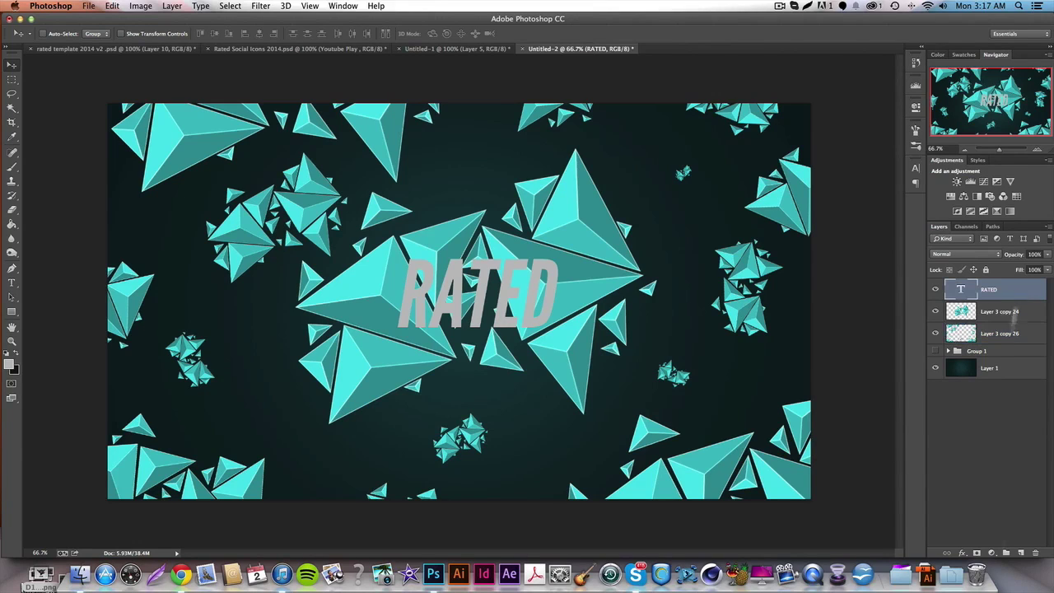
pyautogui.click(963, 553)
pyautogui.click(981, 534)
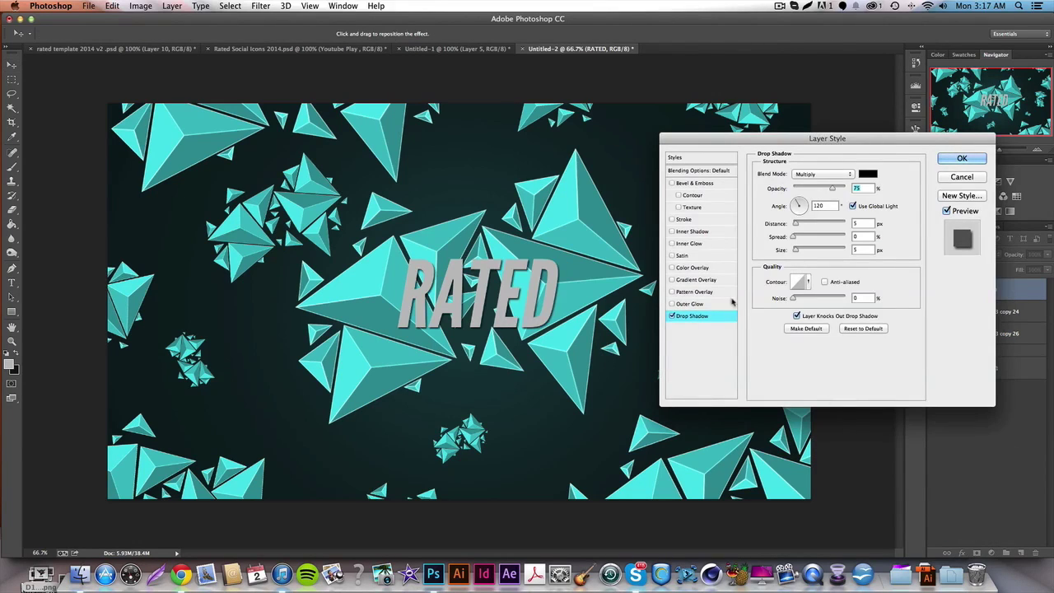
pyautogui.write('0')
pyautogui.press('Tab')
pyautogui.write('20')
pyautogui.press('Tab')
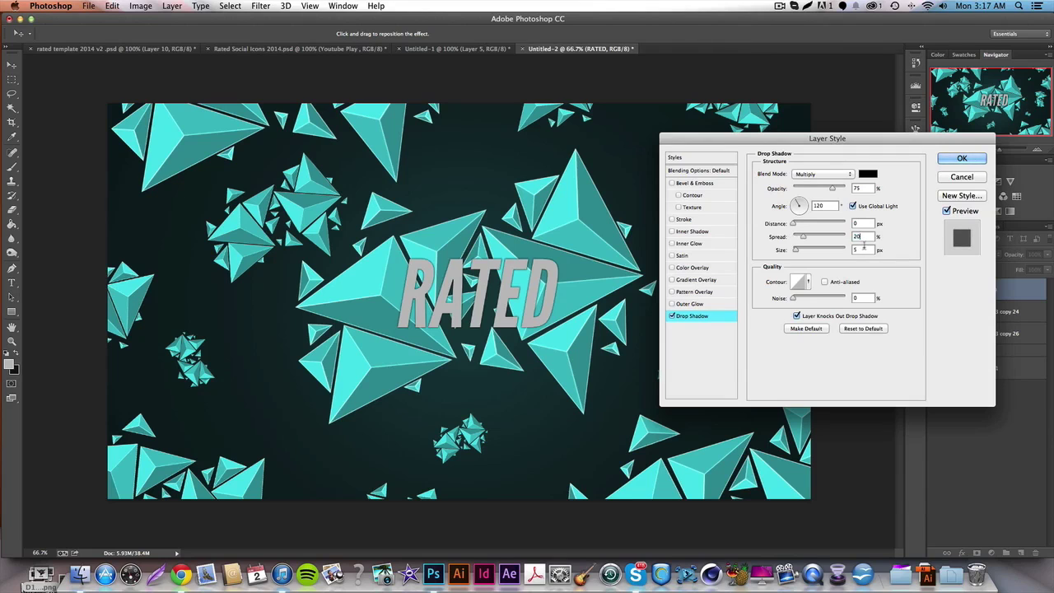
pyautogui.write('50')
pyautogui.doubleClick(858, 188)
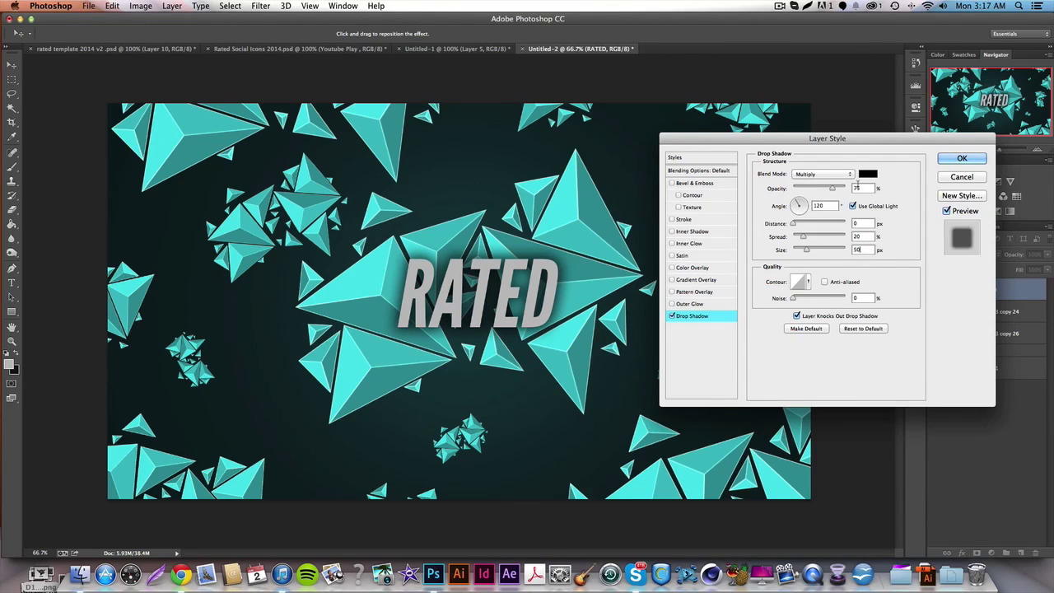
pyautogui.write('50')
pyautogui.press('Return')
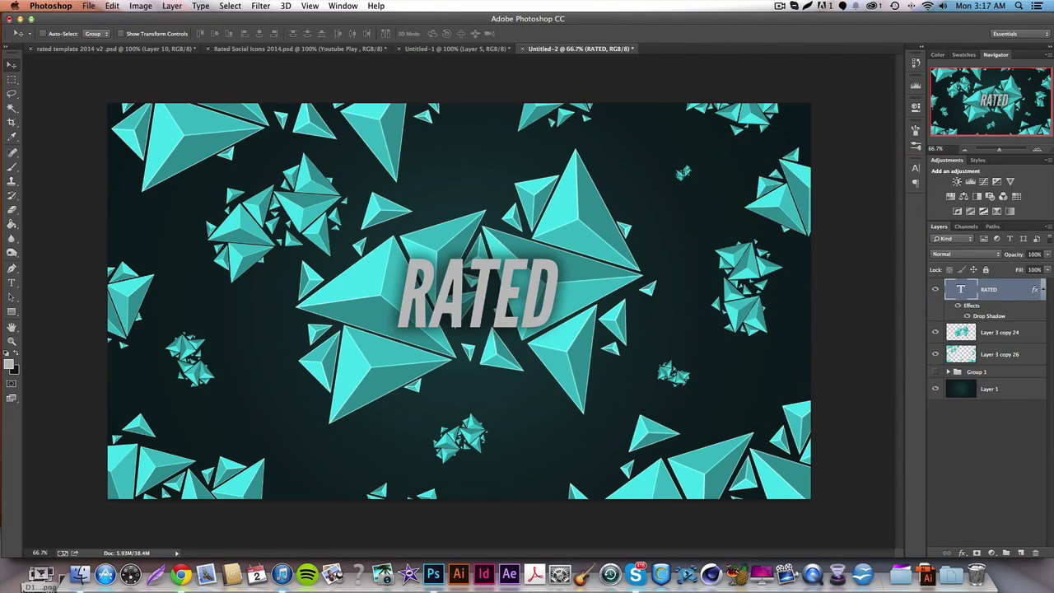
# Collapse the text's effects list, select the surrounding clusters layer, and toggle its visibility to compare the banner with and without it
pyautogui.click(1041, 291)
pyautogui.click(955, 334)
pyautogui.click(936, 333)
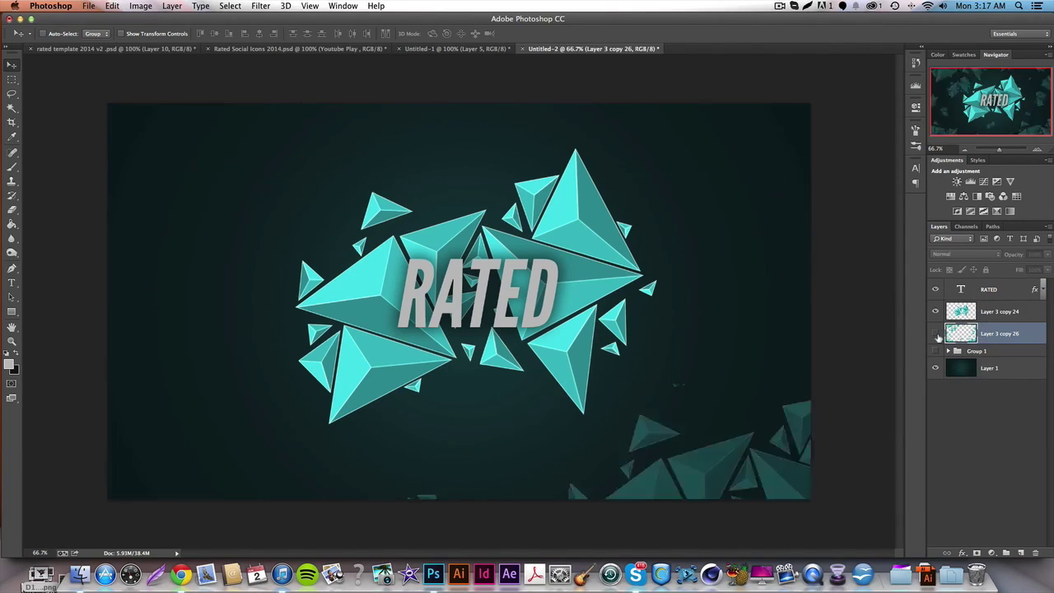
pyautogui.click(936, 334)
pyautogui.click(936, 333)
pyautogui.click(935, 333)
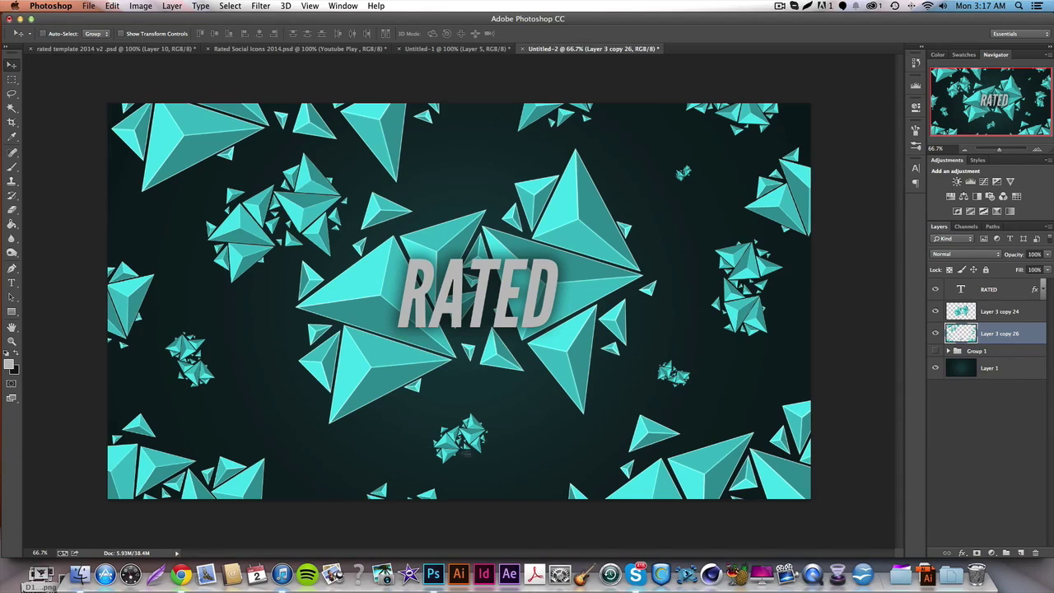
# Apply a slight Gaussian Blur to the surrounding clusters layer
pyautogui.click(259, 6)
pyautogui.moveTo(298, 136)
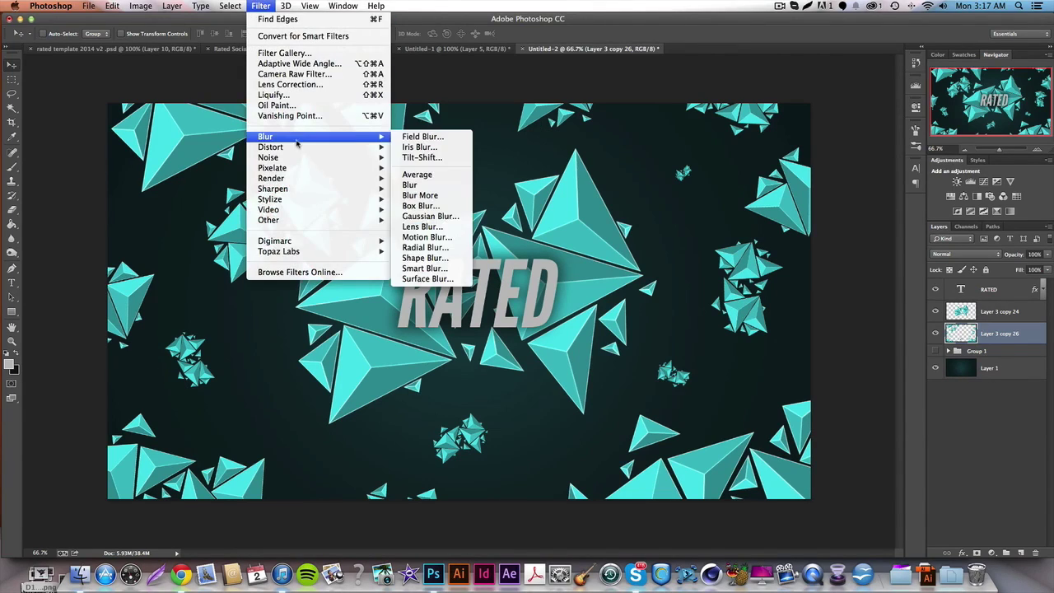
pyautogui.click(455, 216)
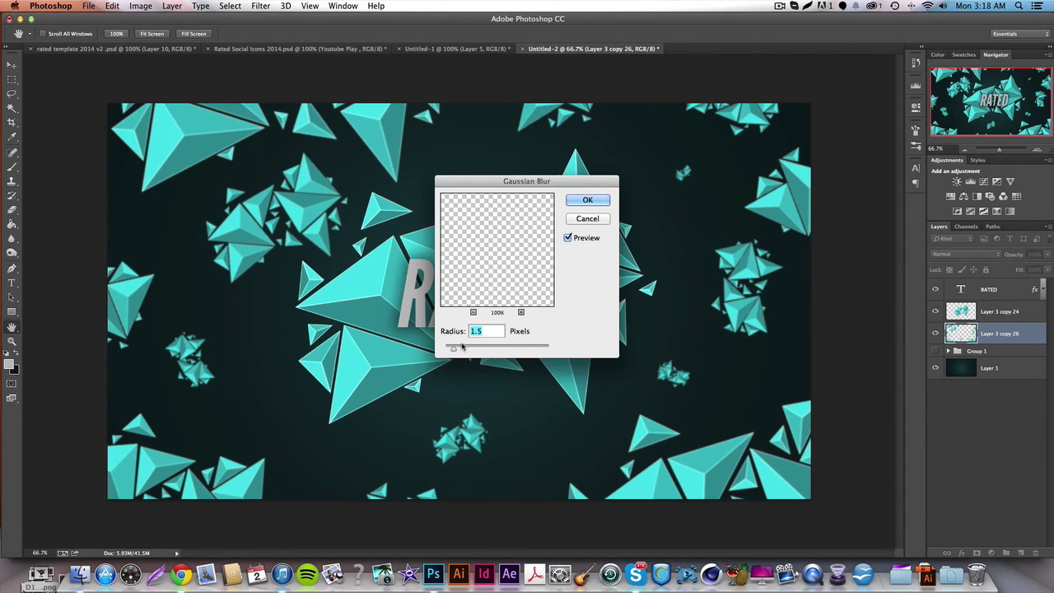
pyautogui.write('2')
pyautogui.press('BackSpace')
pyautogui.write('12')
pyautogui.click(592, 199)
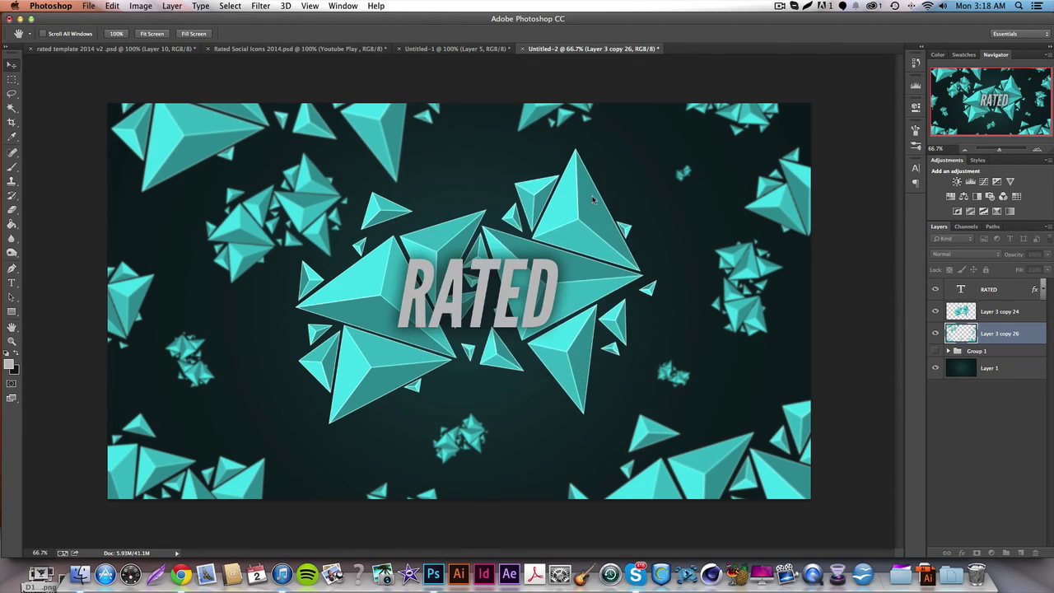
# Add a new layer directly above the dark gradient background and pick the 2474 px wavy-lines brush
pyautogui.click(1023, 366)
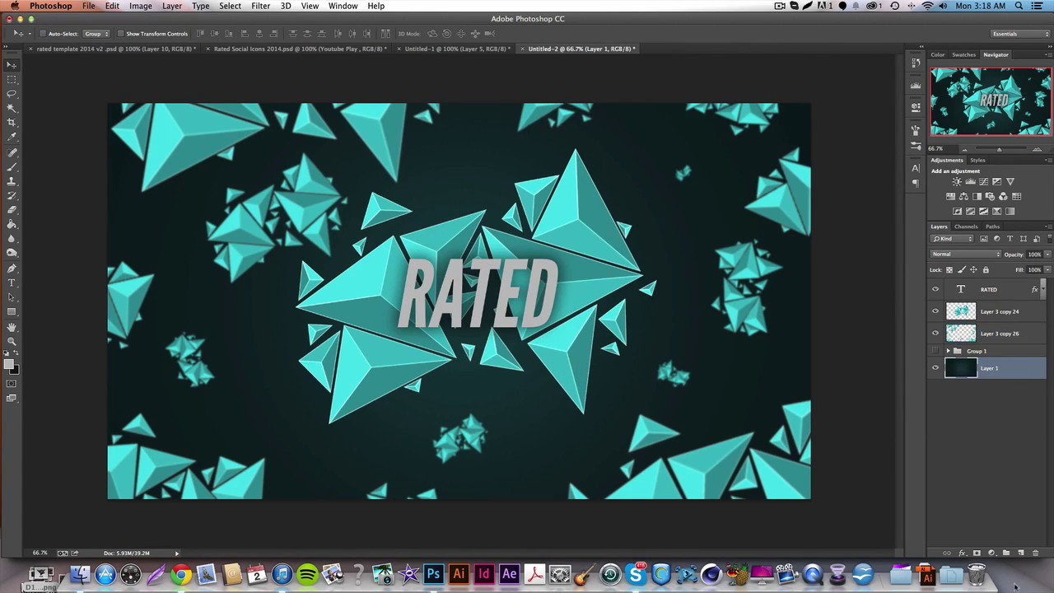
pyautogui.click(1021, 552)
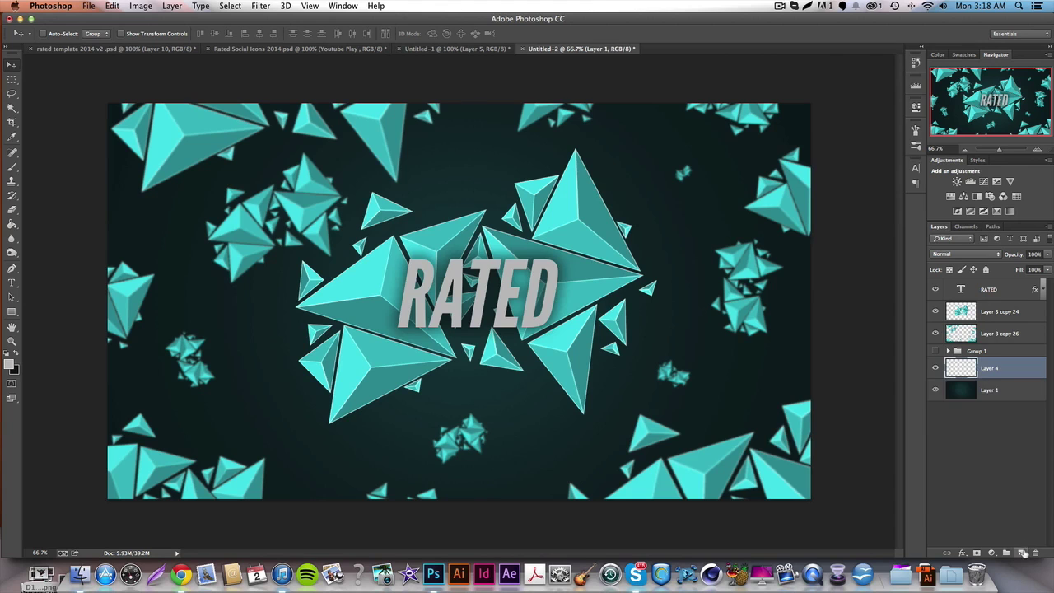
pyautogui.click(13, 168)
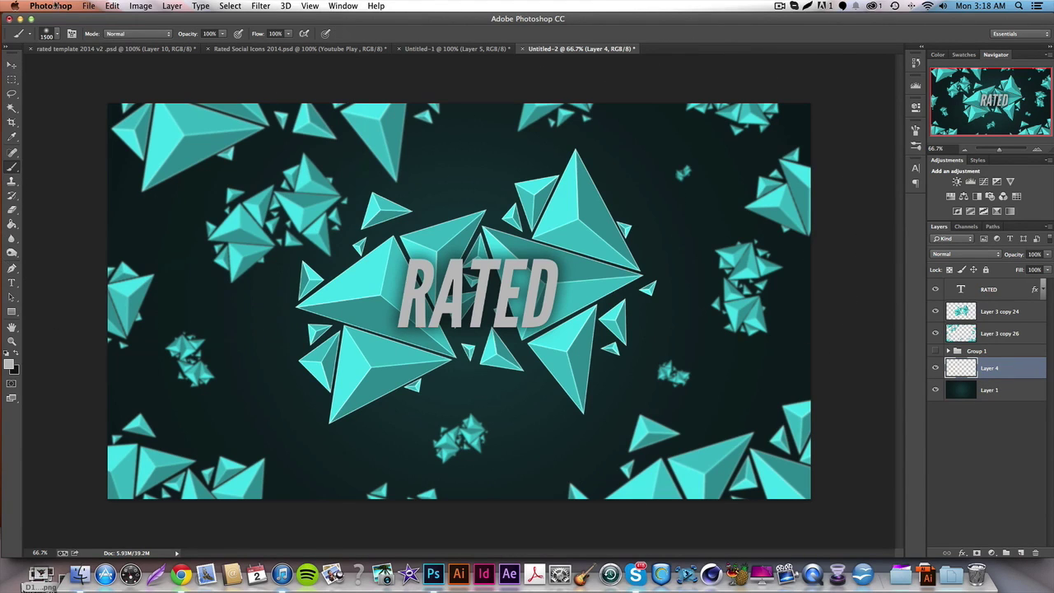
pyautogui.click(52, 36)
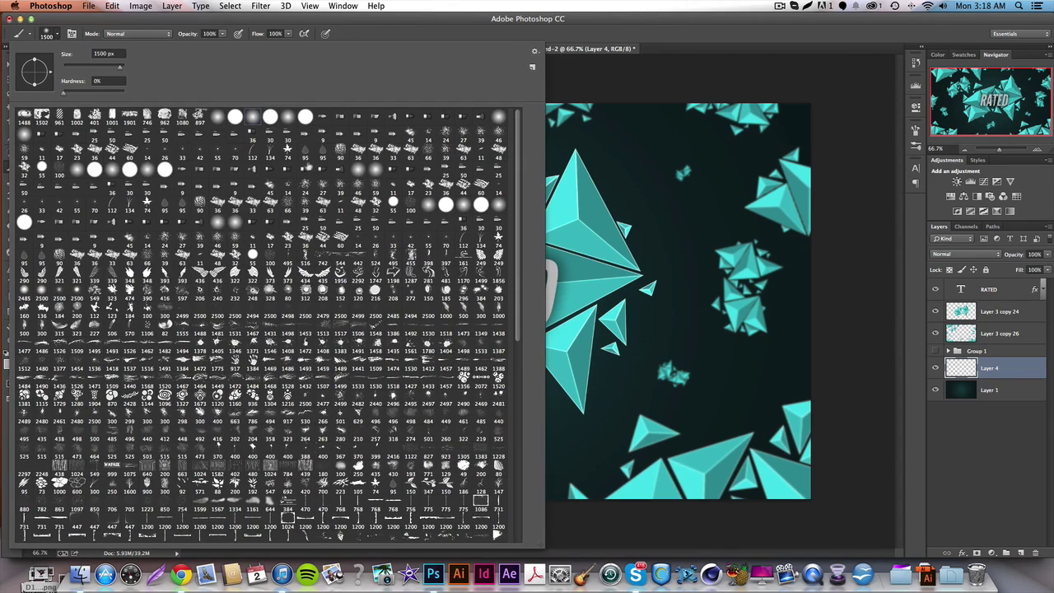
pyautogui.scroll(-1, 522, 248)
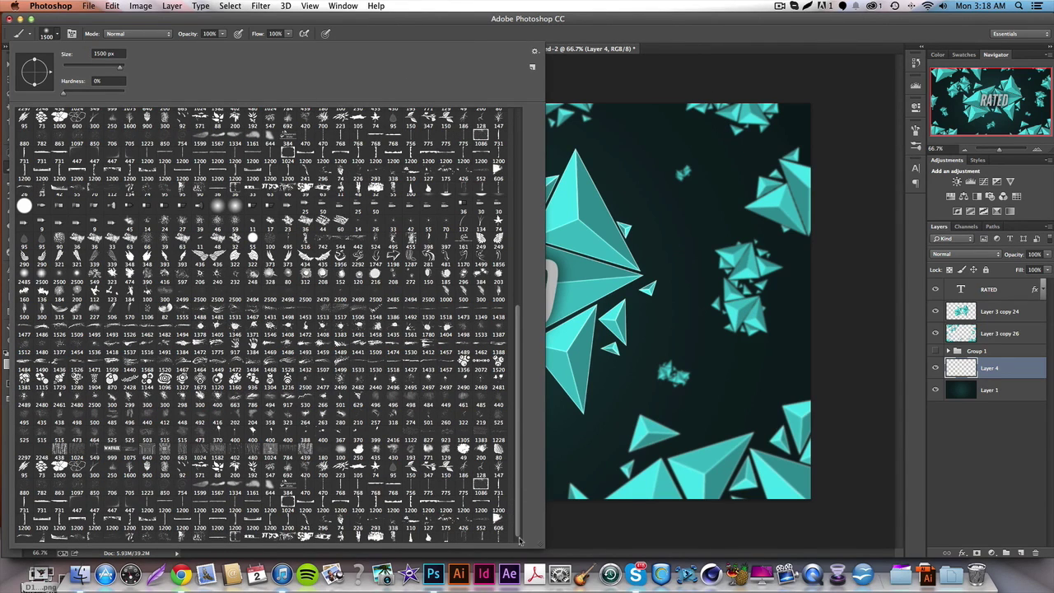
pyautogui.scroll(-10, 514, 527)
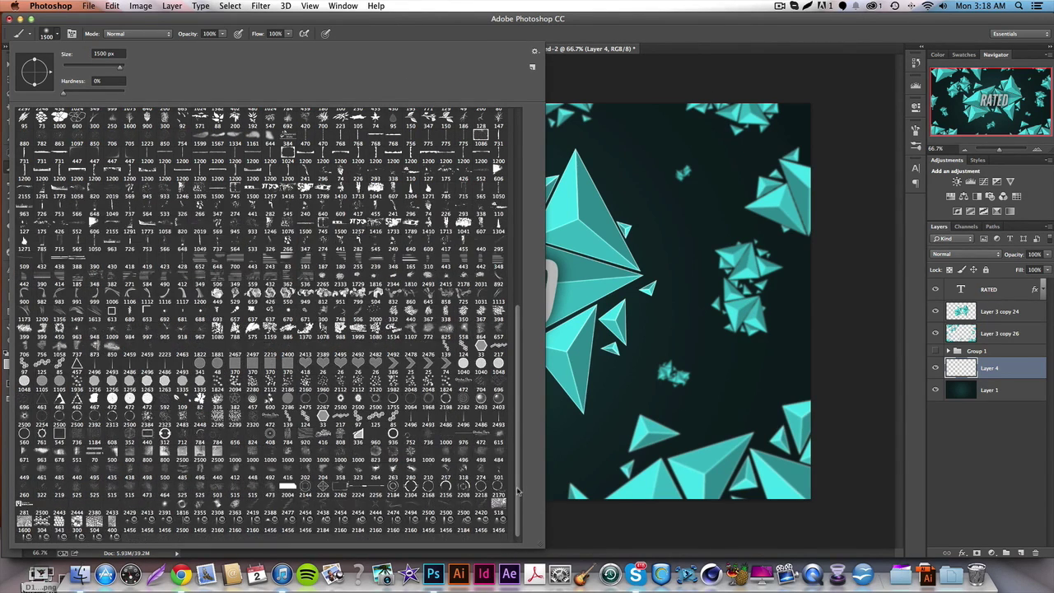
pyautogui.click(396, 501)
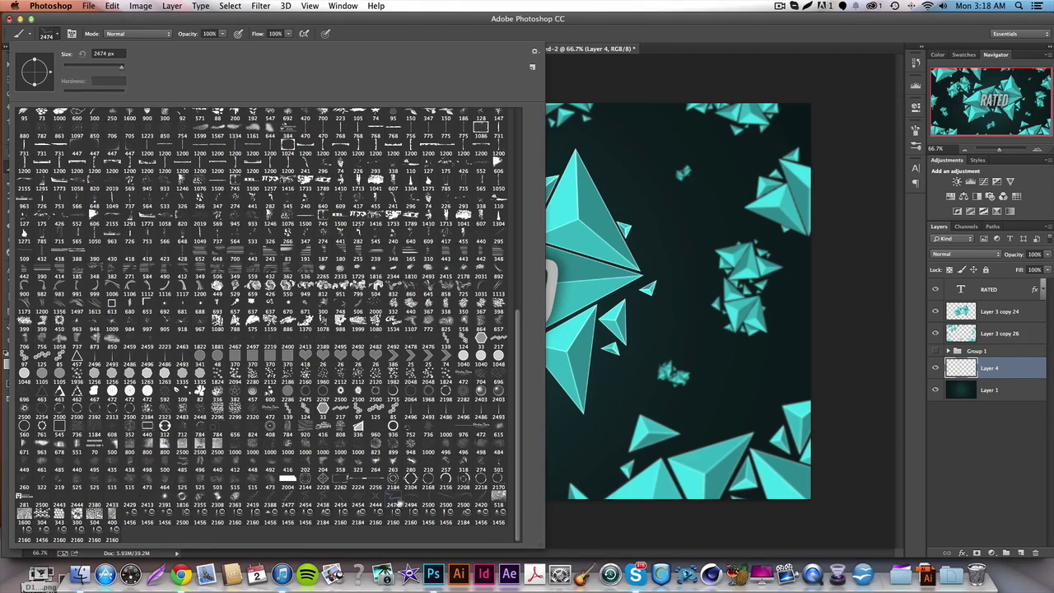
pyautogui.click(308, 21)
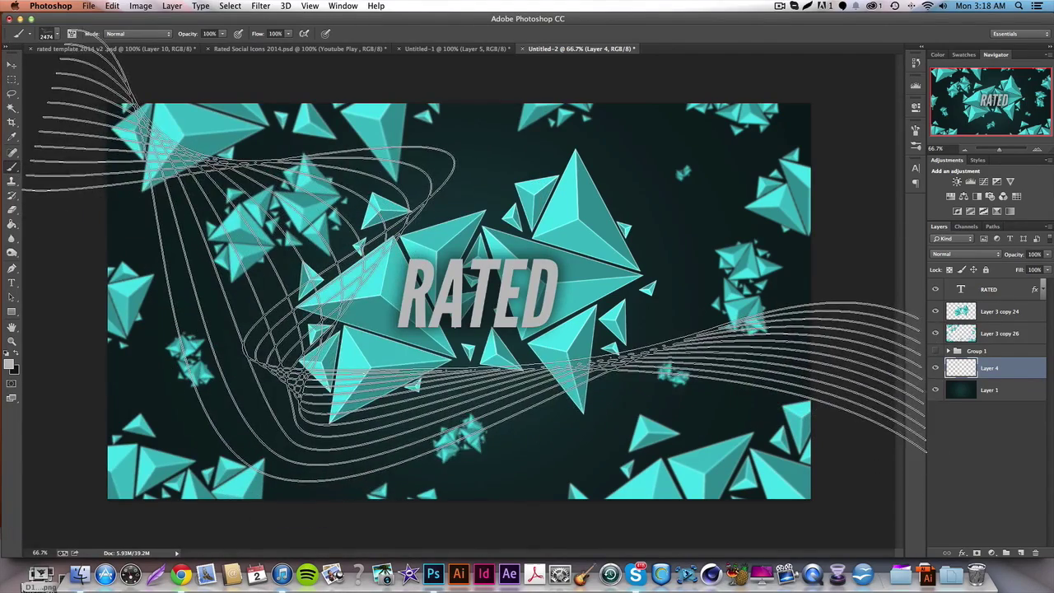
# Set the foreground colour to white and stamp the wavy lines once across the canvas centre
pyautogui.click(469, 278)
pyautogui.hotkey('ctrl', 'z')
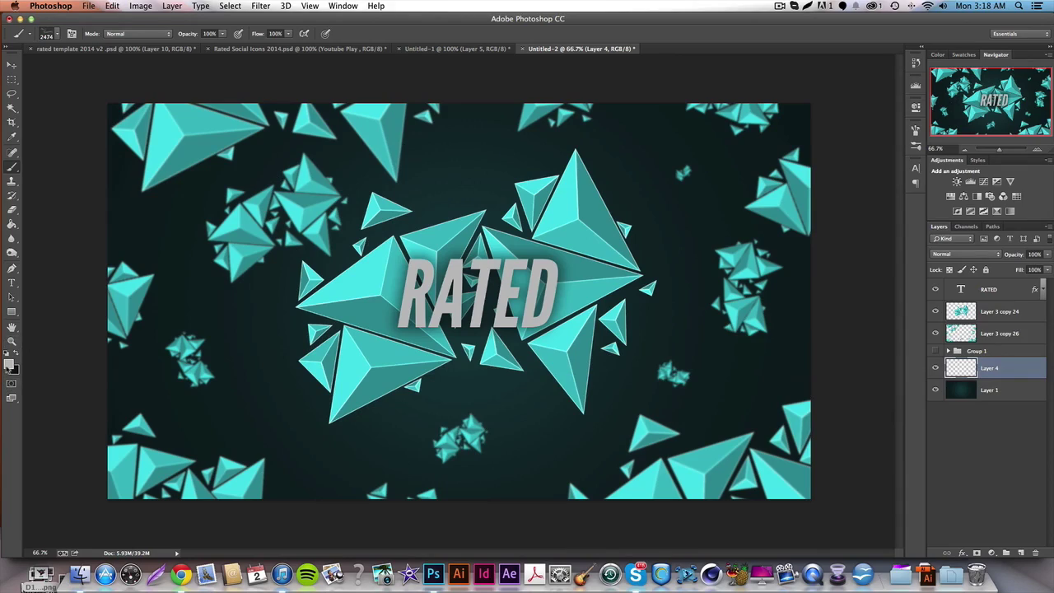
pyautogui.click(10, 365)
pyautogui.press('Return')
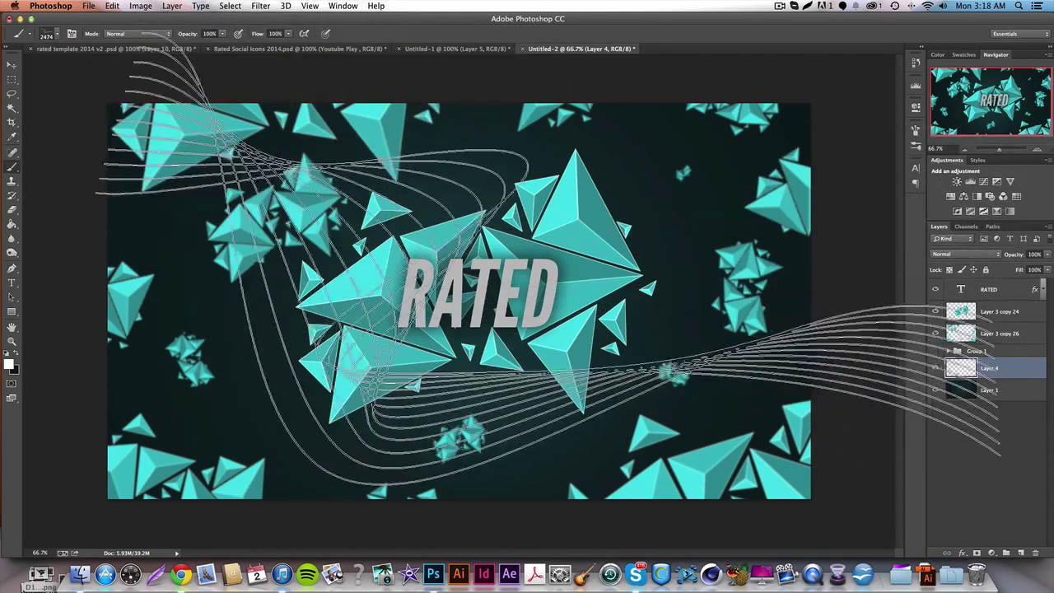
pyautogui.click(475, 272)
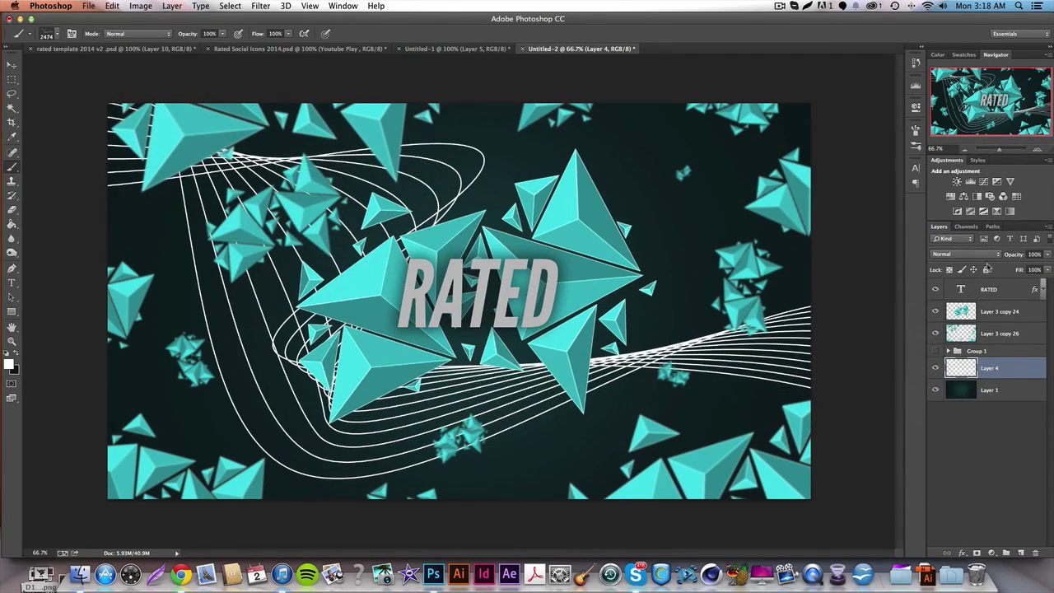
# Set the wavy-lines layer to Overlay blending at 50% opacity
pyautogui.click(980, 254)
pyautogui.click(967, 363)
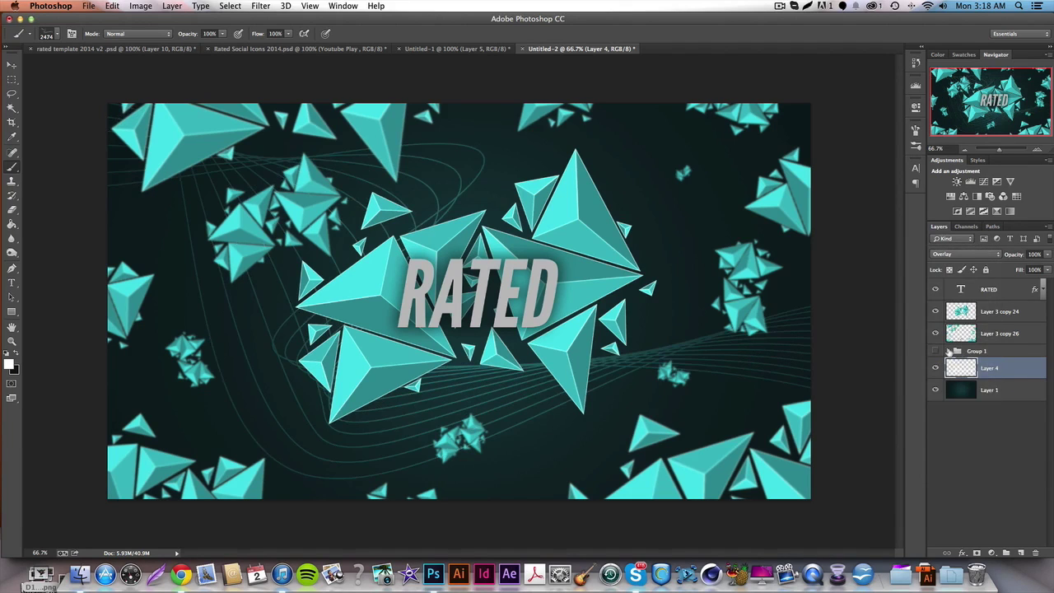
pyautogui.write('50')
pyautogui.press('Return')
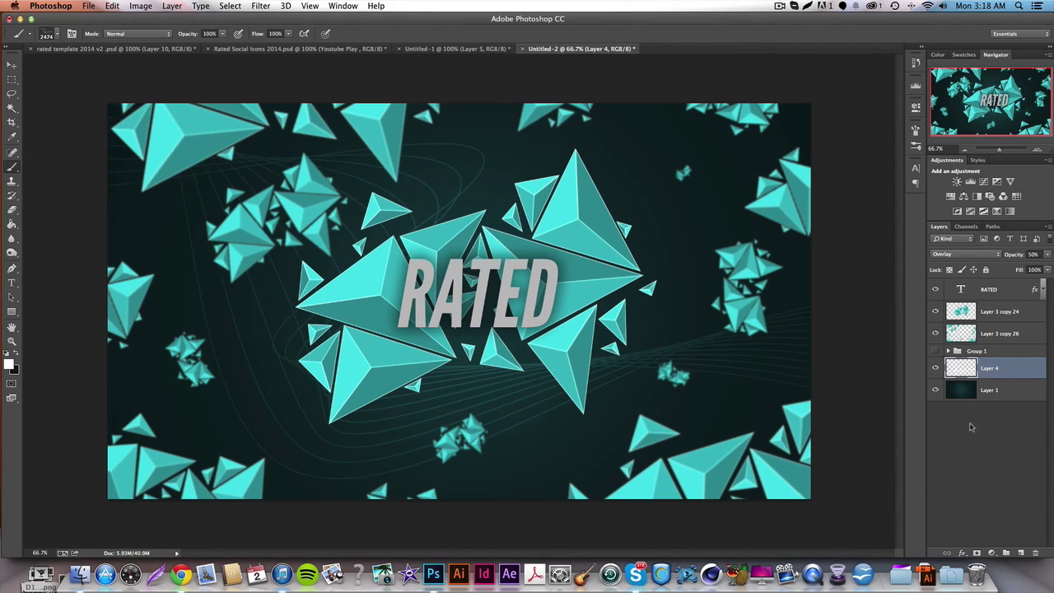
# Add another layer above the wavy lines and pick the 823 px grunge texture brush
pyautogui.click(1020, 553)
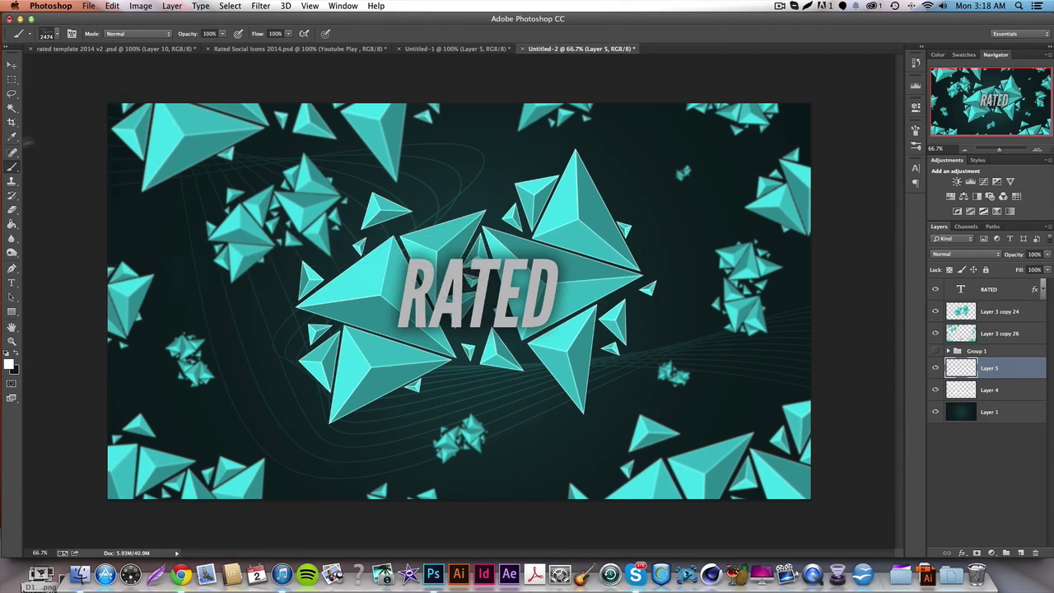
pyautogui.click(47, 34)
pyautogui.click(393, 493)
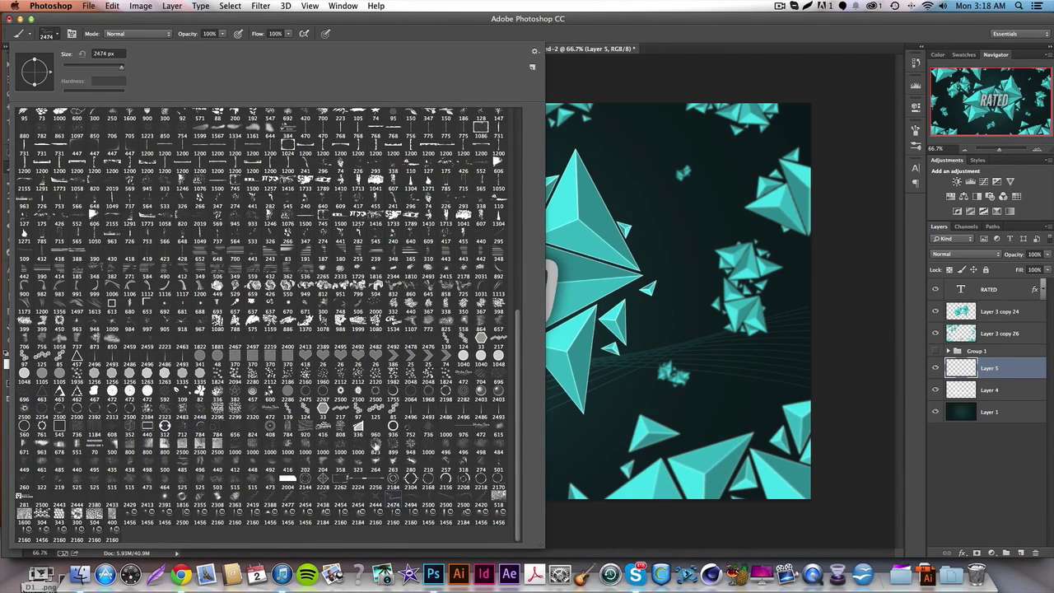
pyautogui.click(377, 445)
# Stamp the white grunge texture over the whole canvas in overlapping patches
pyautogui.click(767, 239)
pyautogui.click(692, 379)
pyautogui.click(403, 99)
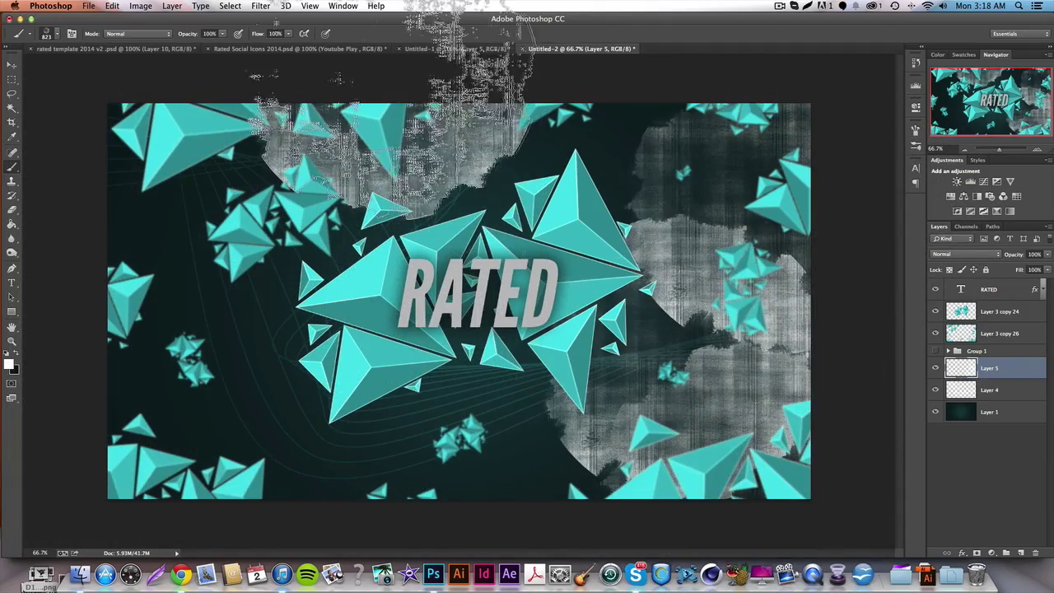
pyautogui.click(638, 140)
pyautogui.click(486, 288)
pyautogui.click(502, 420)
pyautogui.moveTo(478, 502)
pyautogui.mouseDown()
pyautogui.moveTo(82, 377)
pyautogui.moveTo(434, 82)
pyautogui.moveTo(684, 329)
pyautogui.mouseUp()
# Set the grunge texture layer to Overlay blending at 25% opacity
pyautogui.click(993, 257)
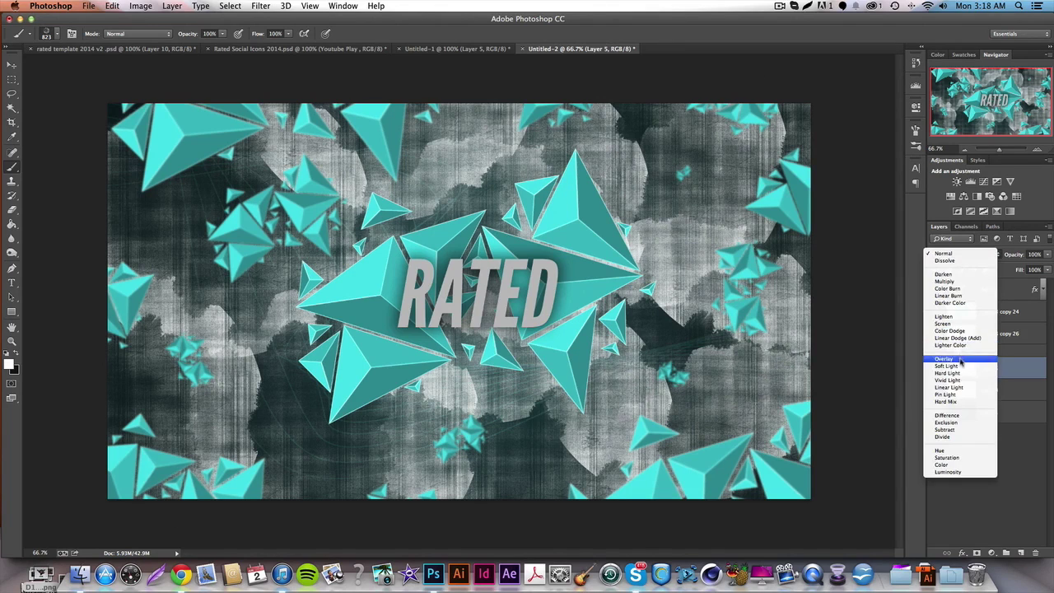
pyautogui.click(956, 360)
pyautogui.write('25')
pyautogui.press('Return')
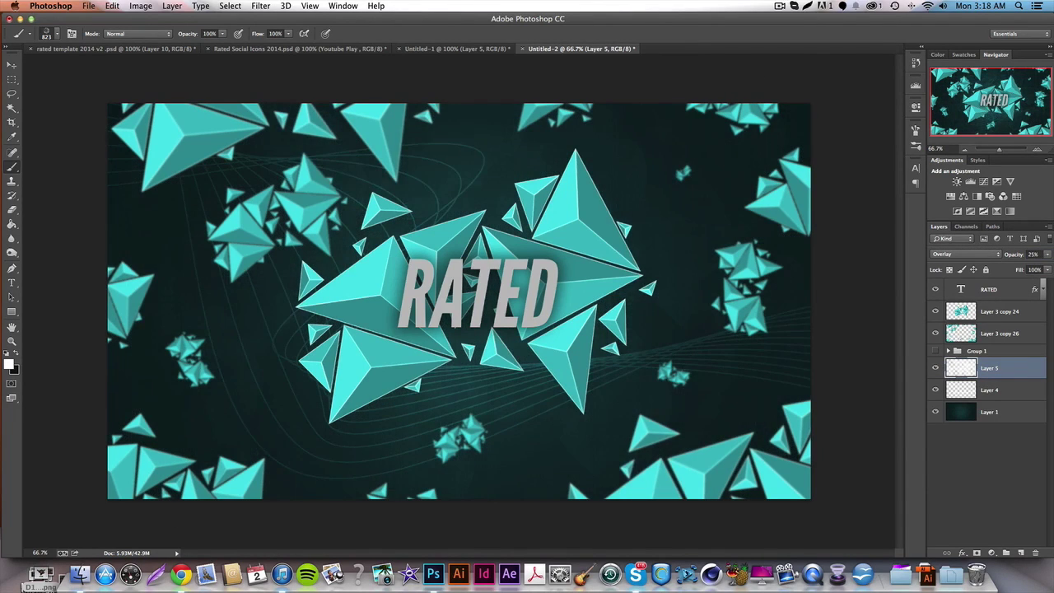
# Add a new layer above the grunge texture and paint the whole canvas with the 503 px scratchy texture brush
pyautogui.click(1021, 553)
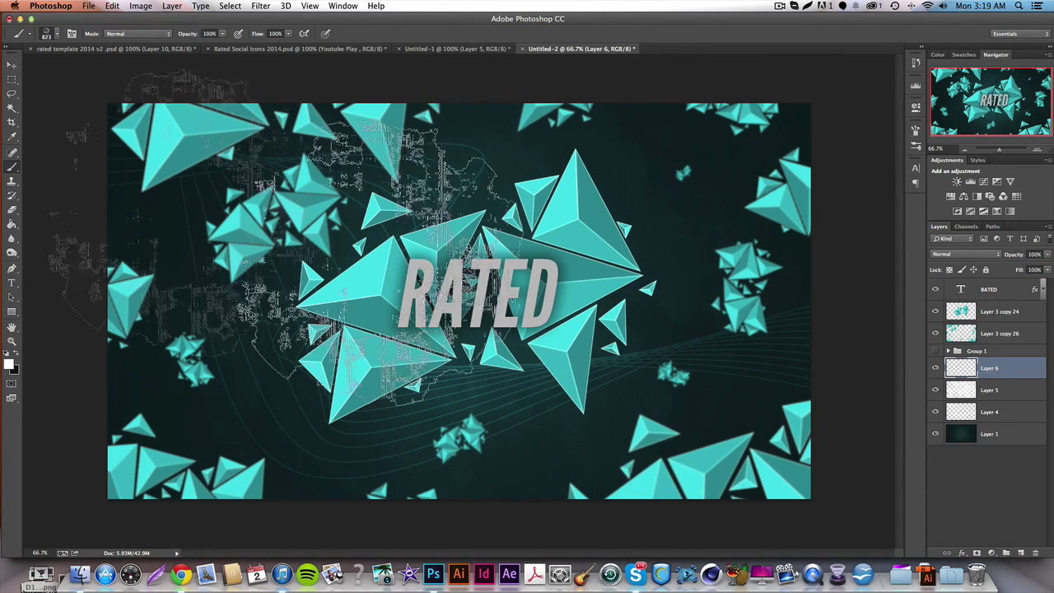
pyautogui.click(54, 35)
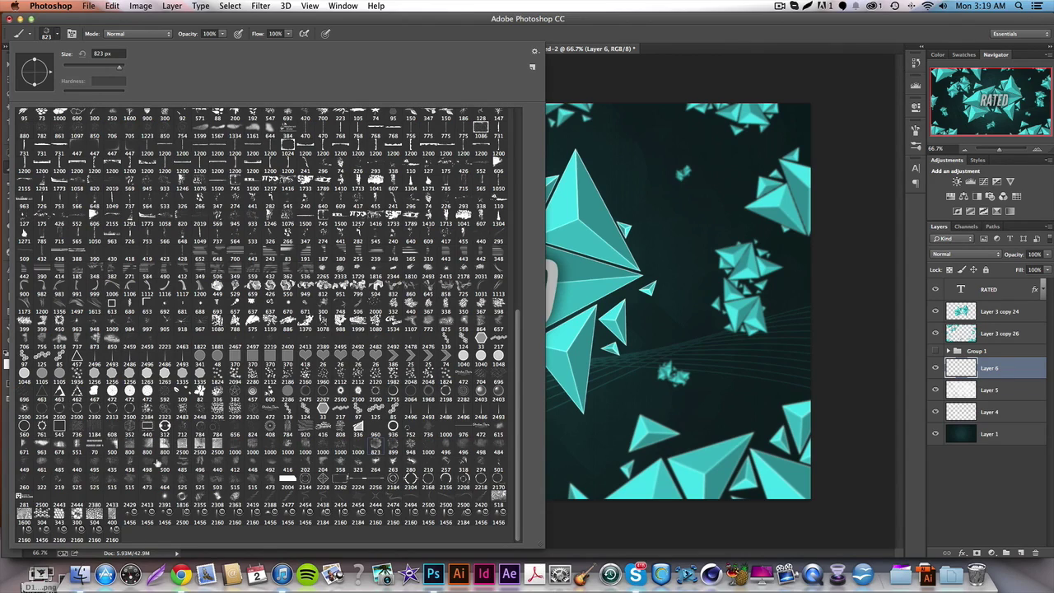
pyautogui.click(214, 482)
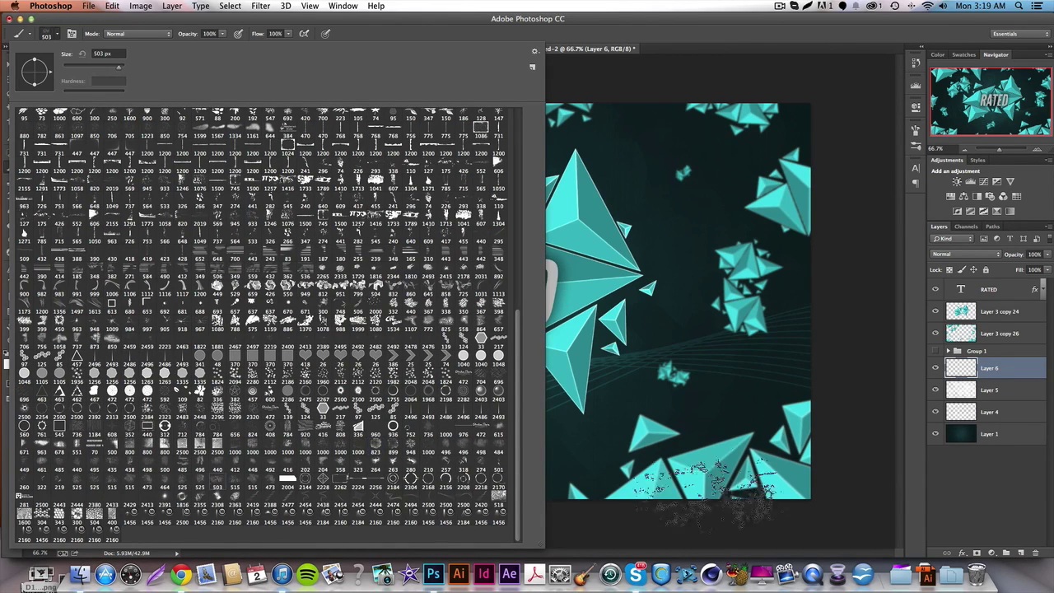
pyautogui.moveTo(745, 494)
pyautogui.mouseDown()
pyautogui.moveTo(776, 481)
pyautogui.moveTo(289, 482)
pyautogui.moveTo(164, 445)
pyautogui.moveTo(313, 395)
pyautogui.moveTo(741, 412)
pyautogui.moveTo(445, 428)
pyautogui.moveTo(132, 239)
pyautogui.moveTo(148, 337)
pyautogui.moveTo(193, 103)
pyautogui.moveTo(148, 165)
pyautogui.moveTo(445, 107)
pyautogui.moveTo(247, 173)
pyautogui.moveTo(346, 371)
pyautogui.moveTo(692, 436)
pyautogui.moveTo(437, 383)
pyautogui.moveTo(827, 284)
pyautogui.moveTo(766, 165)
pyautogui.moveTo(577, 132)
pyautogui.moveTo(370, 247)
pyautogui.moveTo(622, 321)
pyautogui.moveTo(700, 194)
pyautogui.moveTo(428, 227)
pyautogui.moveTo(494, 235)
pyautogui.mouseUp()
# Set the scratchy texture layer to Overlay blending at 25% opacity
pyautogui.click(959, 255)
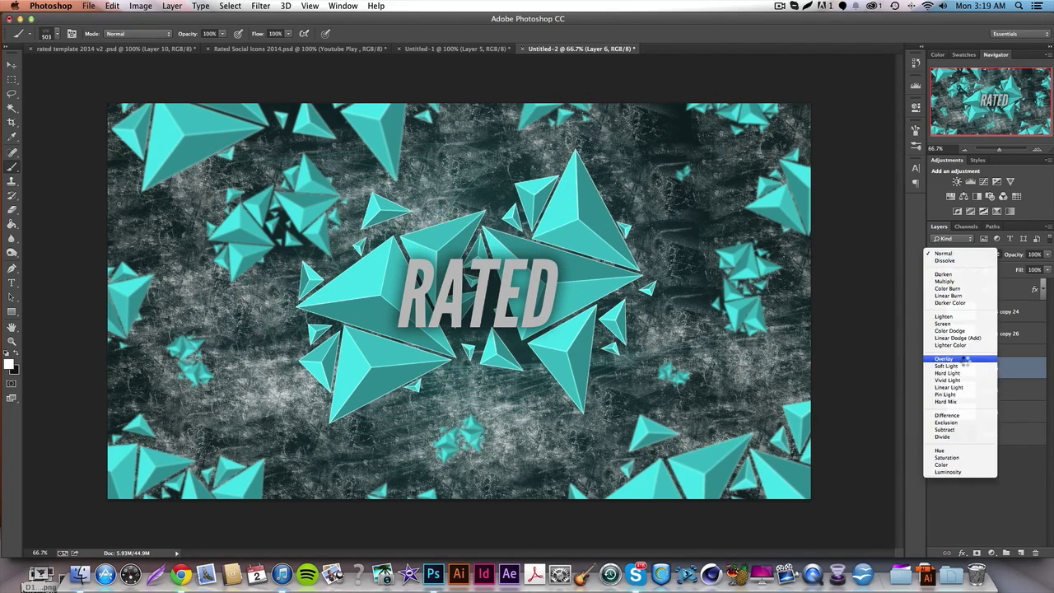
pyautogui.click(945, 359)
pyautogui.click(1034, 254)
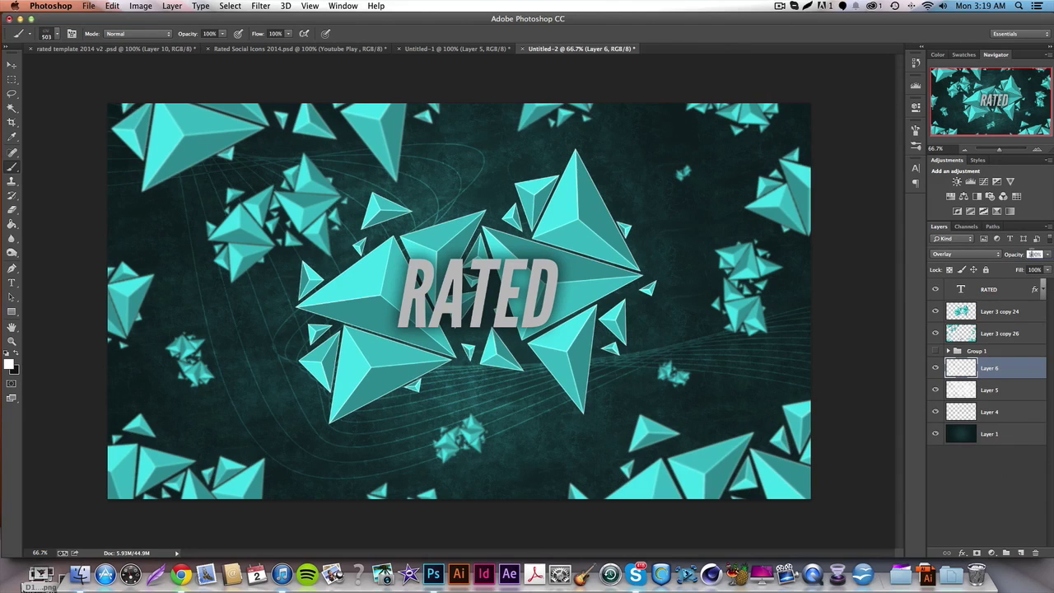
pyautogui.write('25')
pyautogui.press('Return')
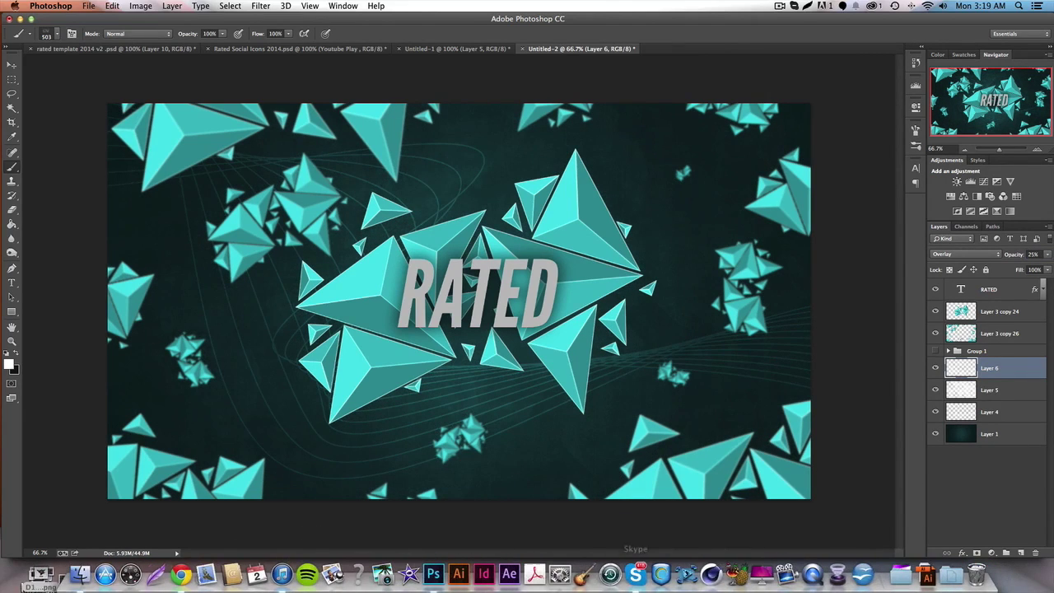
# Use white (ffffff) as the foreground colour and black (000000) as the background colour, and switch to the Move tool
pyautogui.click(9, 365)
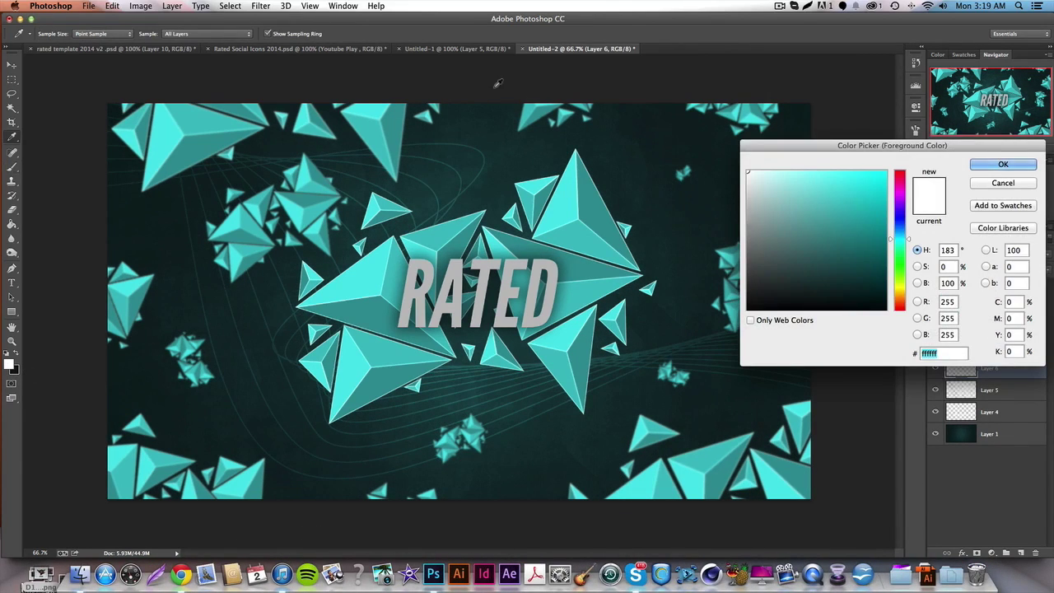
pyautogui.click(1005, 164)
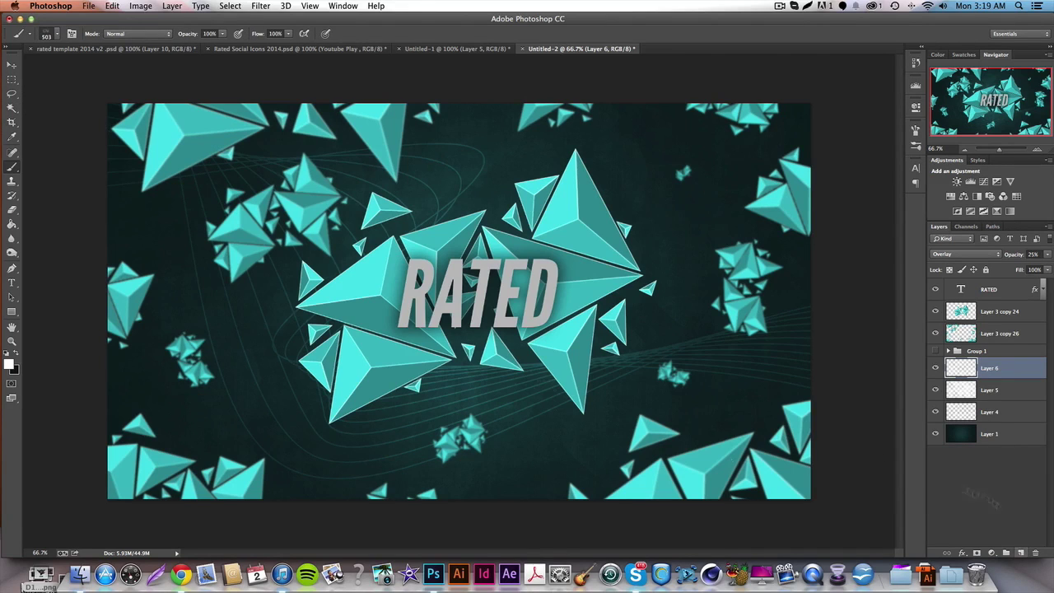
pyautogui.click(14, 370)
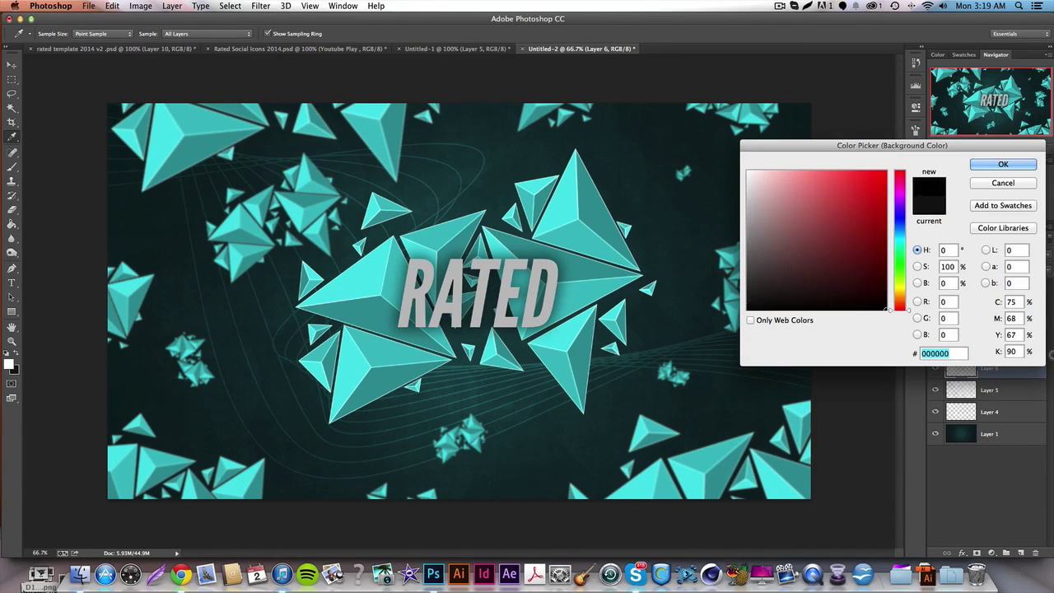
pyautogui.click(1005, 164)
pyautogui.click(11, 65)
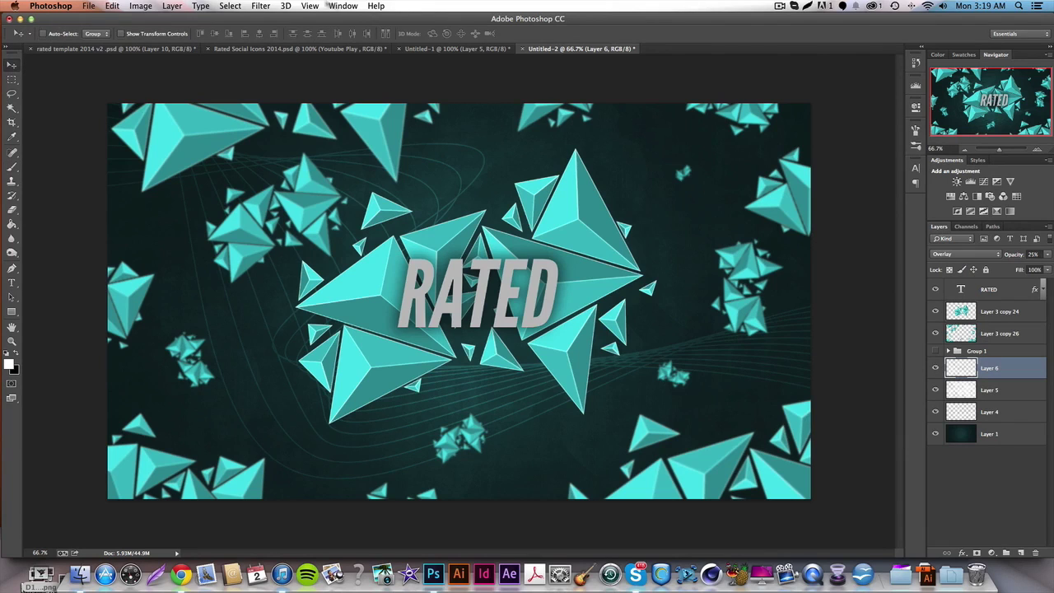
pyautogui.press('super+j')
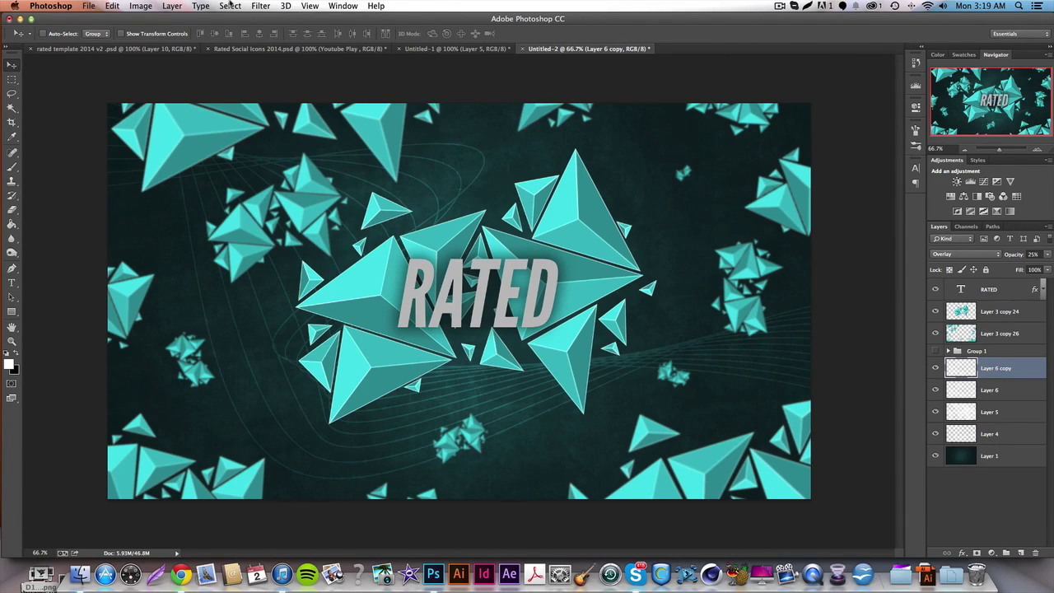
pyautogui.click(260, 6)
pyautogui.moveTo(310, 6)
pyautogui.press('Escape')
pyautogui.press('super+z')
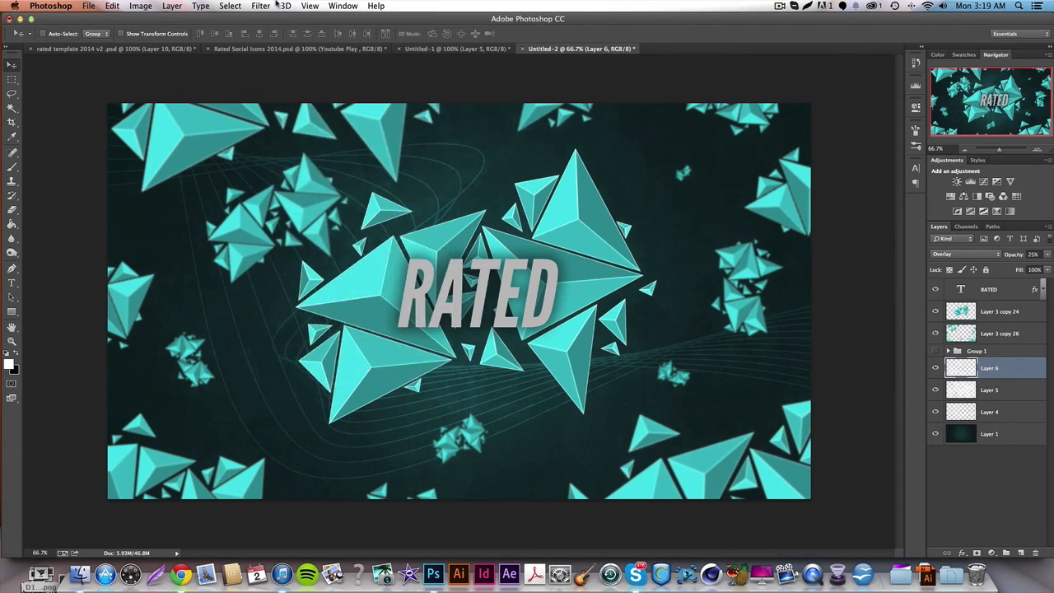
# Add a new layer above the scratchy texture and fill it with black-and-white rendered Clouds
pyautogui.click(1021, 553)
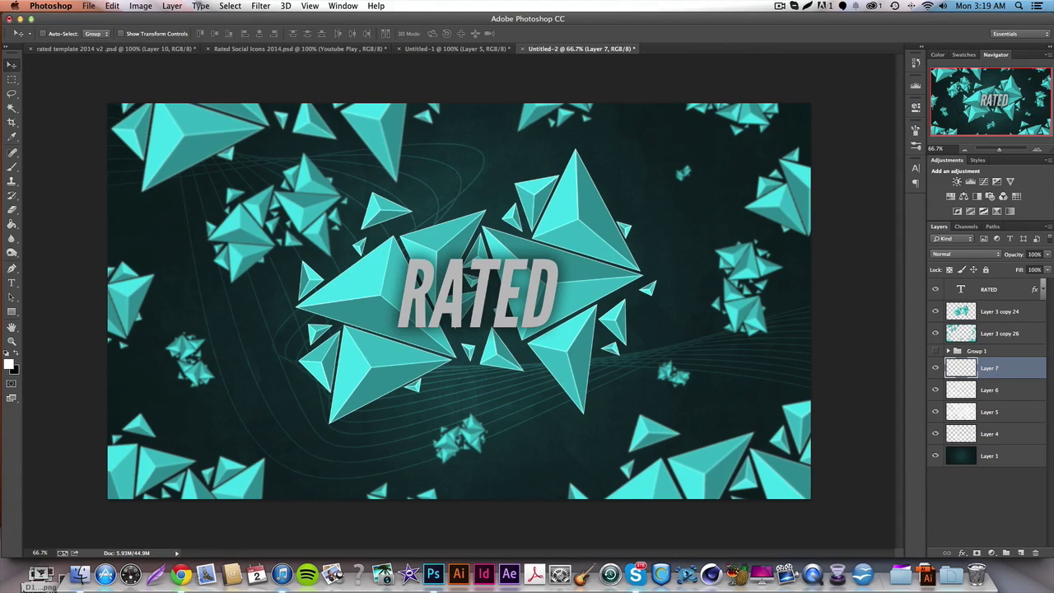
pyautogui.click(260, 6)
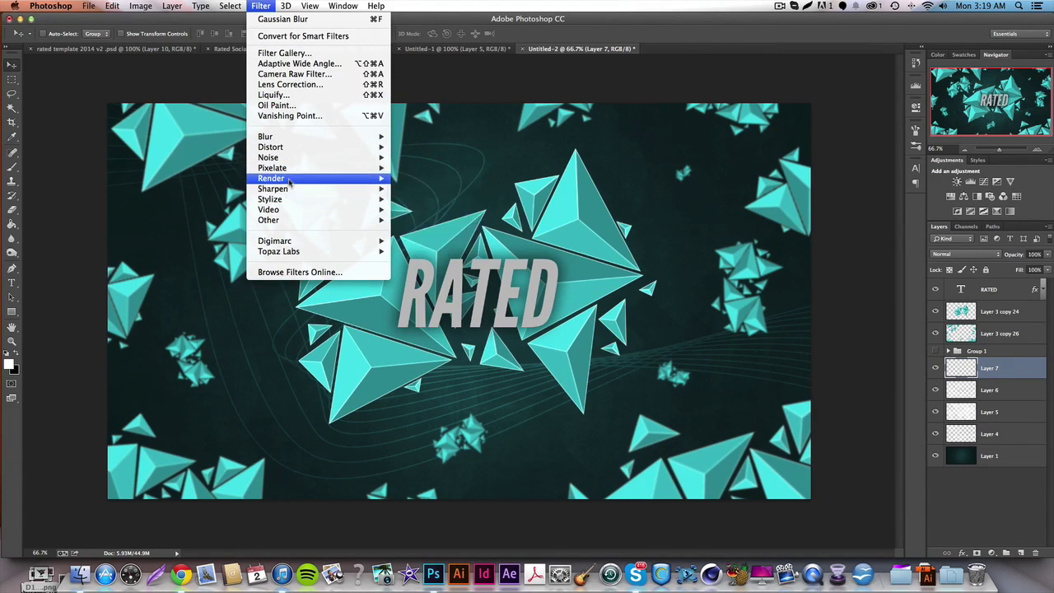
pyautogui.moveTo(289, 181)
pyautogui.click(412, 179)
# Set the clouds layer to Overlay blending at 25% opacity
pyautogui.click(960, 254)
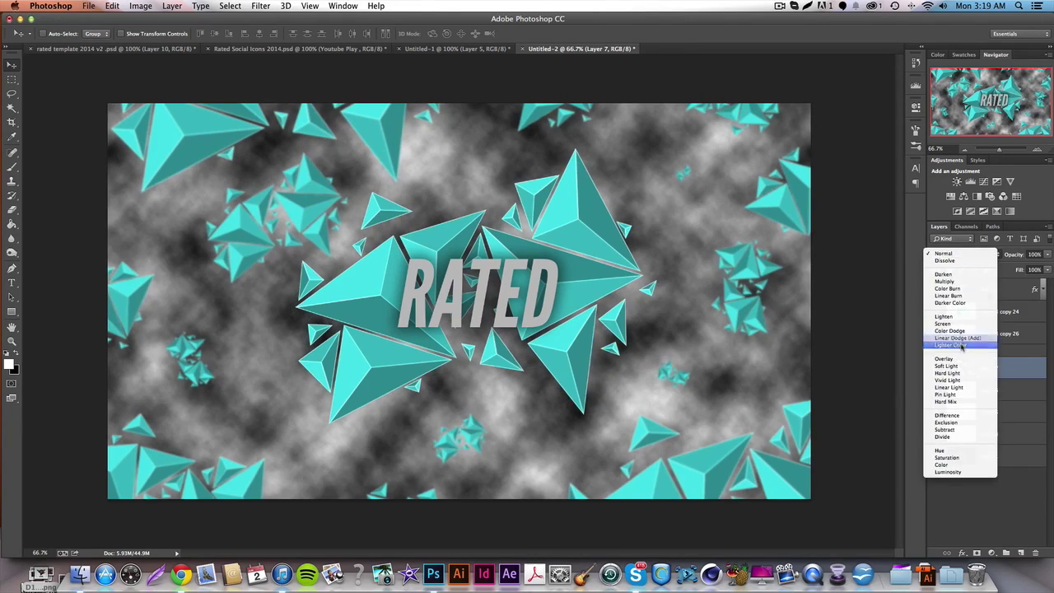
pyautogui.click(956, 359)
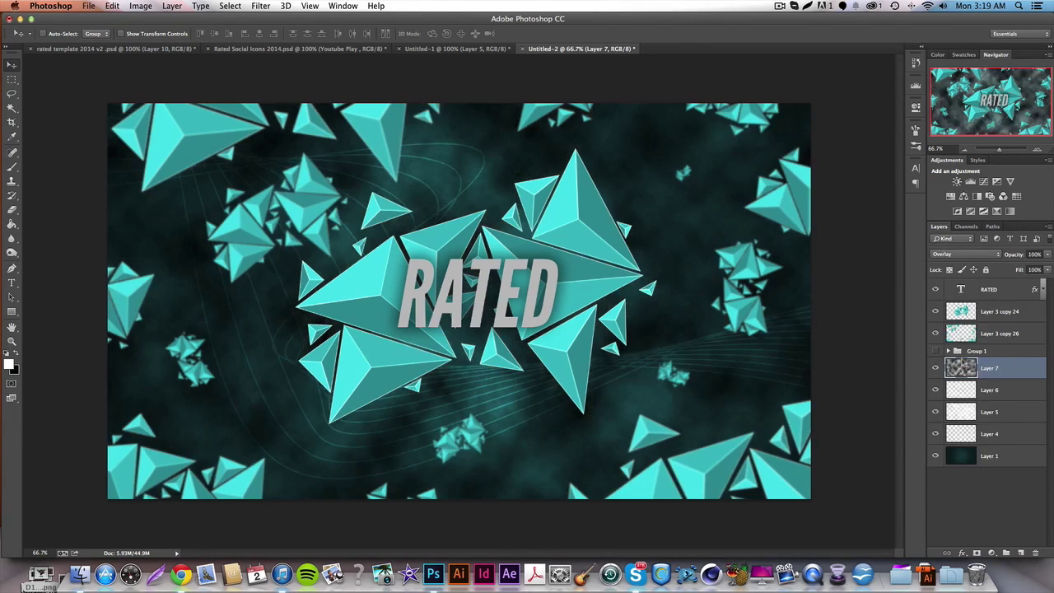
pyautogui.click(1033, 254)
pyautogui.write('25')
pyautogui.press('Return')
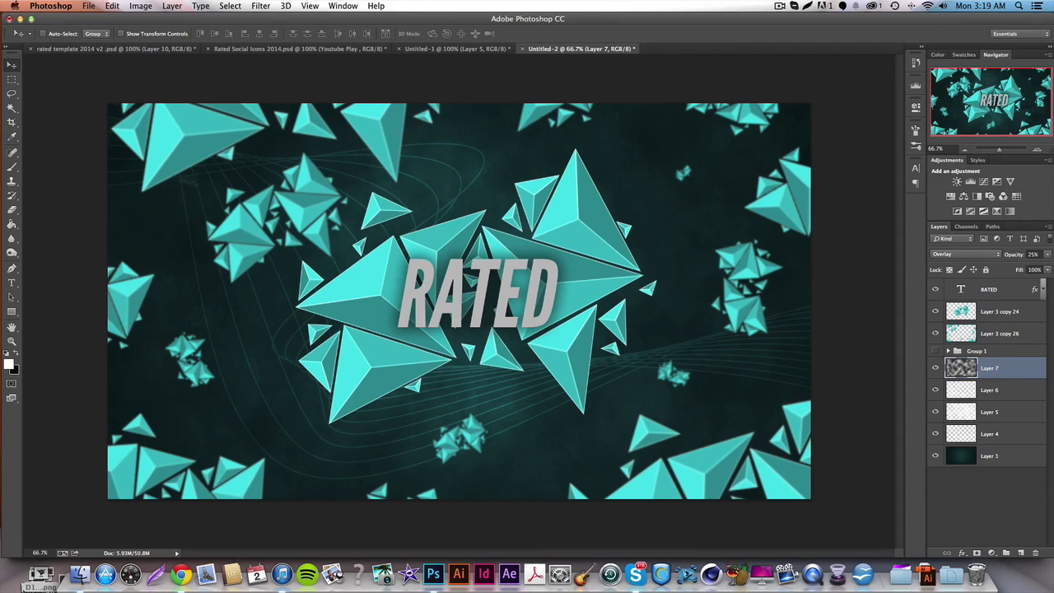
# Set the opacity of the blurred surrounding triangle clusters layer to 60%
pyautogui.click(991, 335)
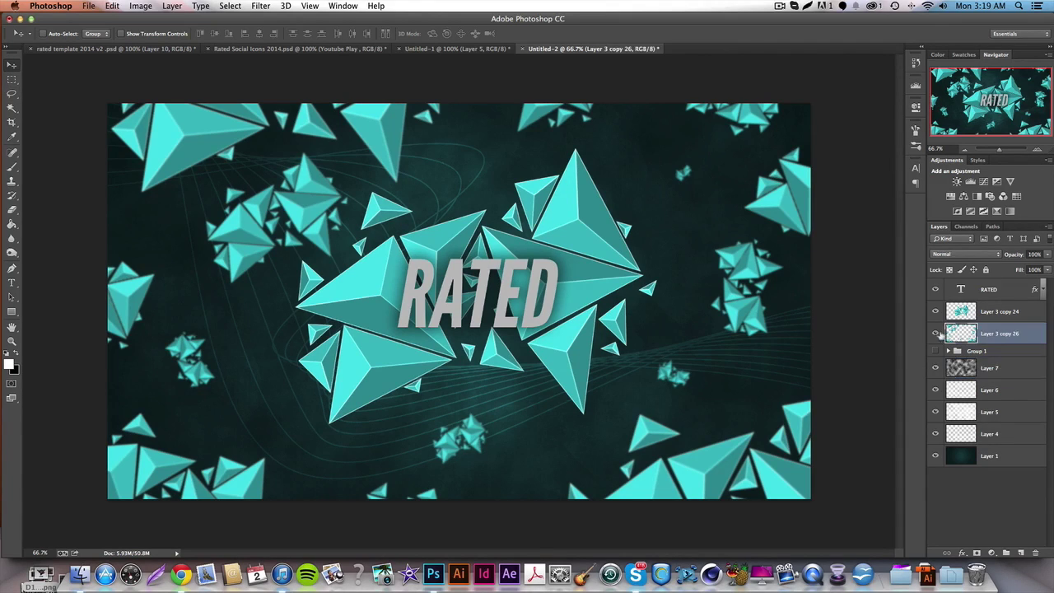
pyautogui.click(1035, 253)
pyautogui.write('70')
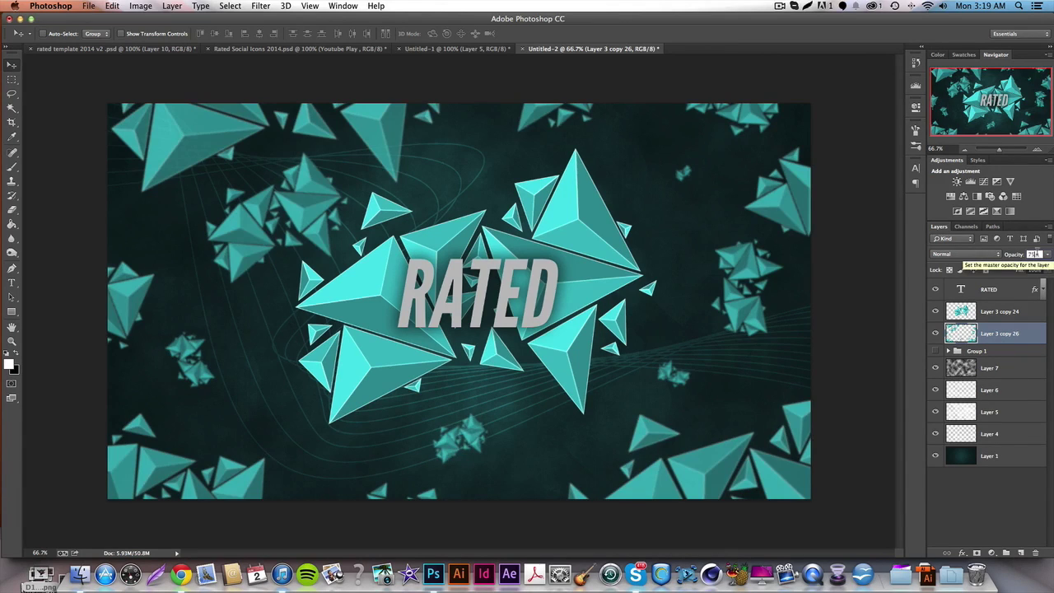
pyautogui.write('50')
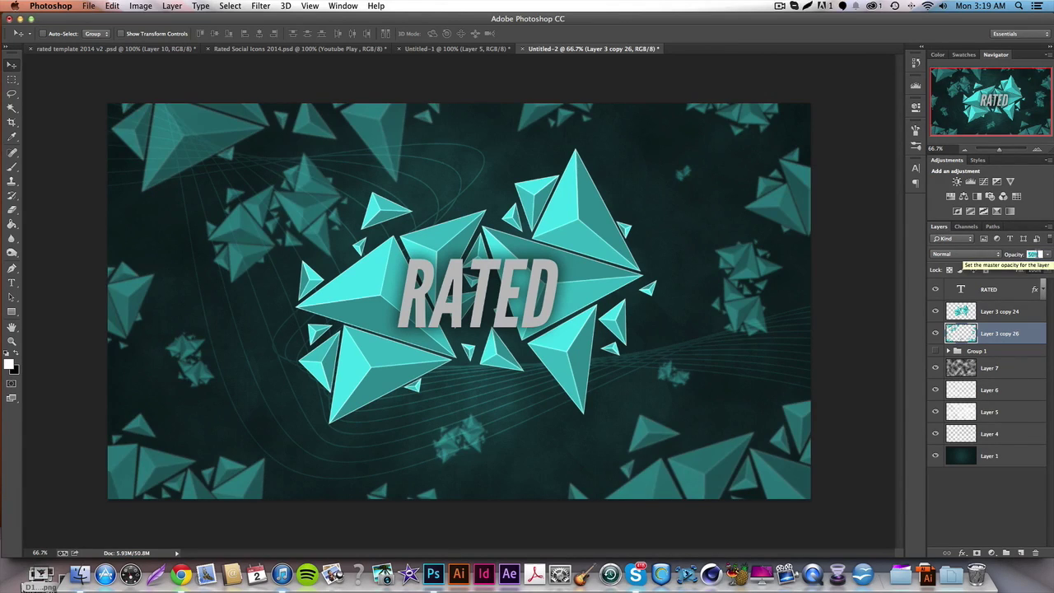
pyautogui.write('60')
pyautogui.press('Return')
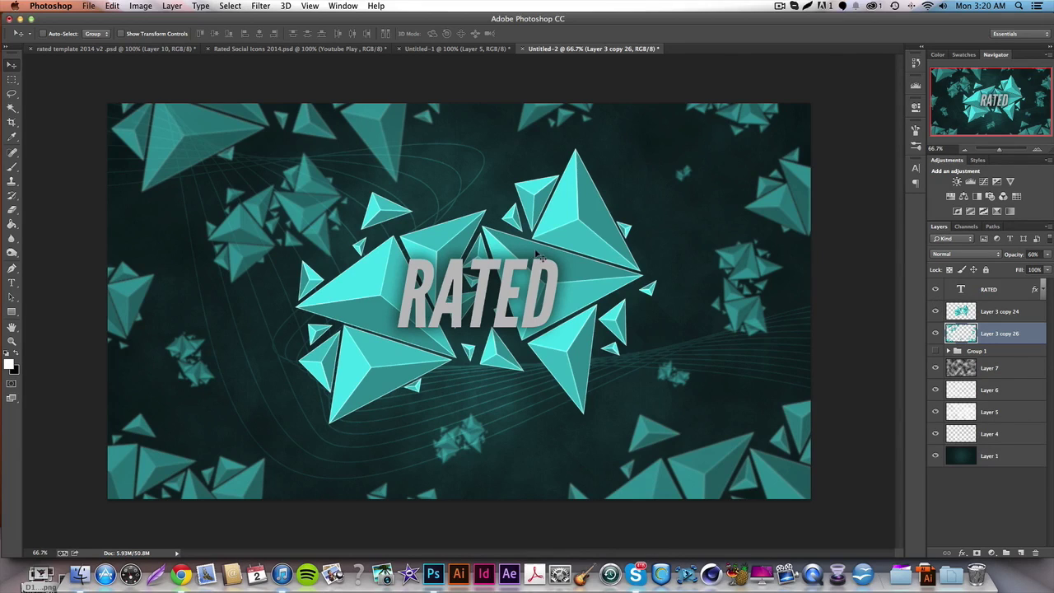
# Add a Curves adjustment layer above the RATED text, pulling the shadows down and raising the highlights slightly for more contrast
pyautogui.click(1015, 289)
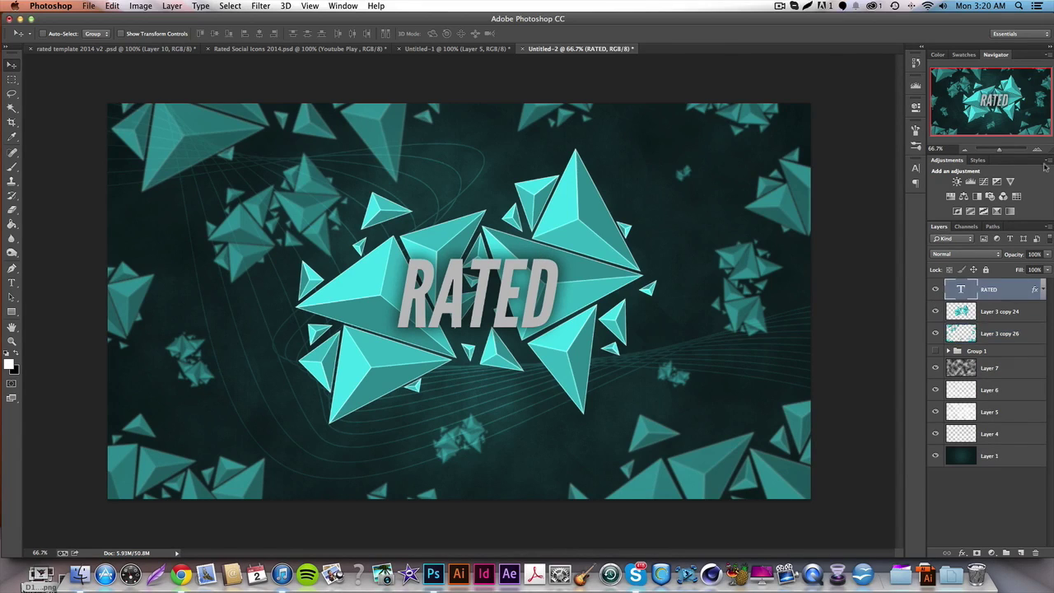
pyautogui.click(1046, 161)
pyautogui.press('Escape')
pyautogui.click(971, 181)
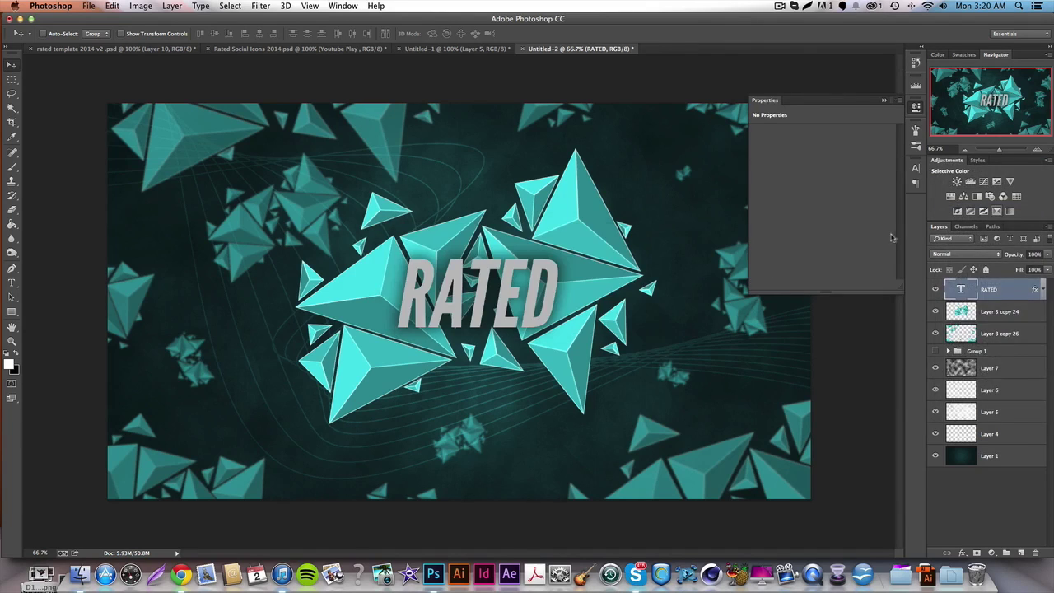
pyautogui.moveTo(812, 233); pyautogui.dragTo(812, 240)
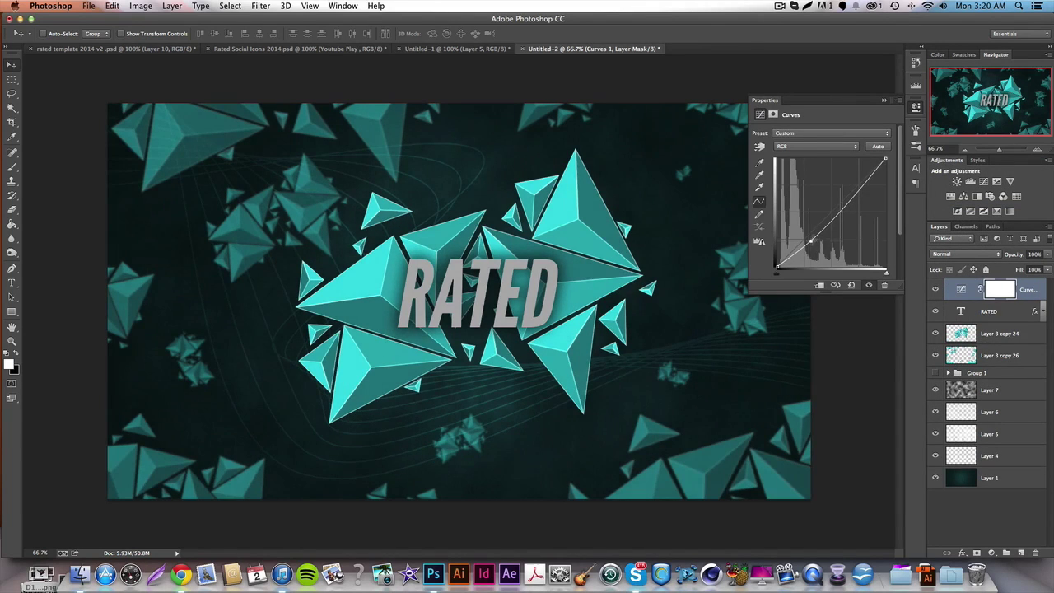
pyautogui.click(870, 176)
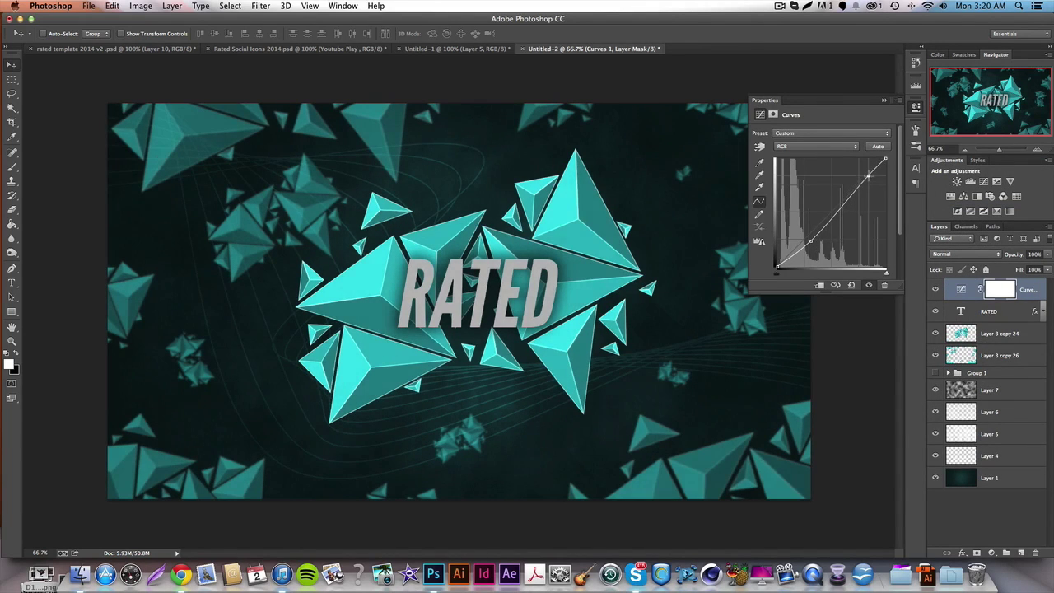
pyautogui.click(914, 107)
# Add a new layer above the Curves adjustment and set the foreground colour to bright blue (003cff)
pyautogui.click(1019, 552)
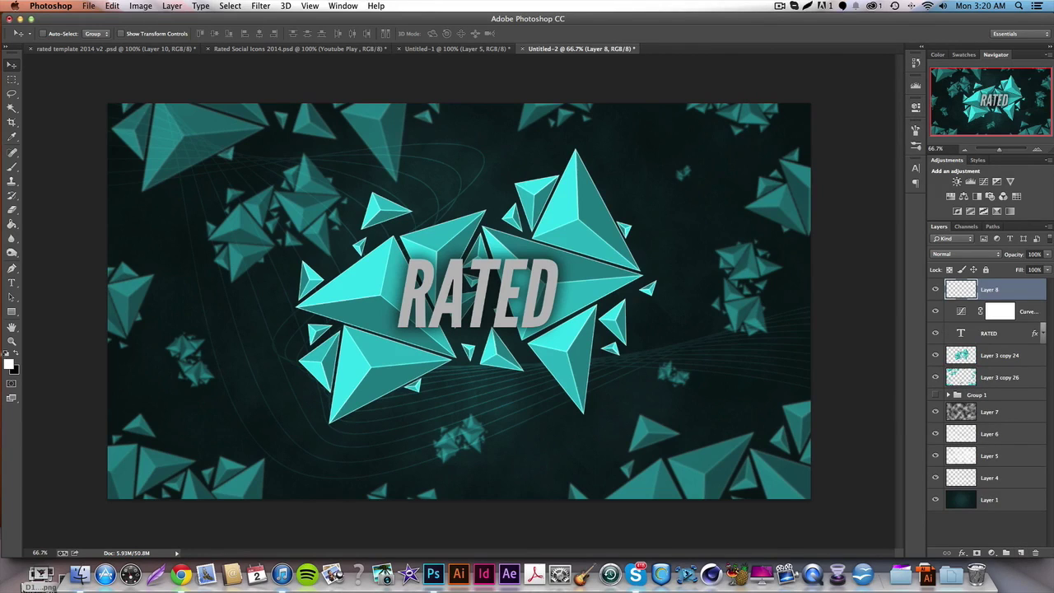
pyautogui.click(9, 365)
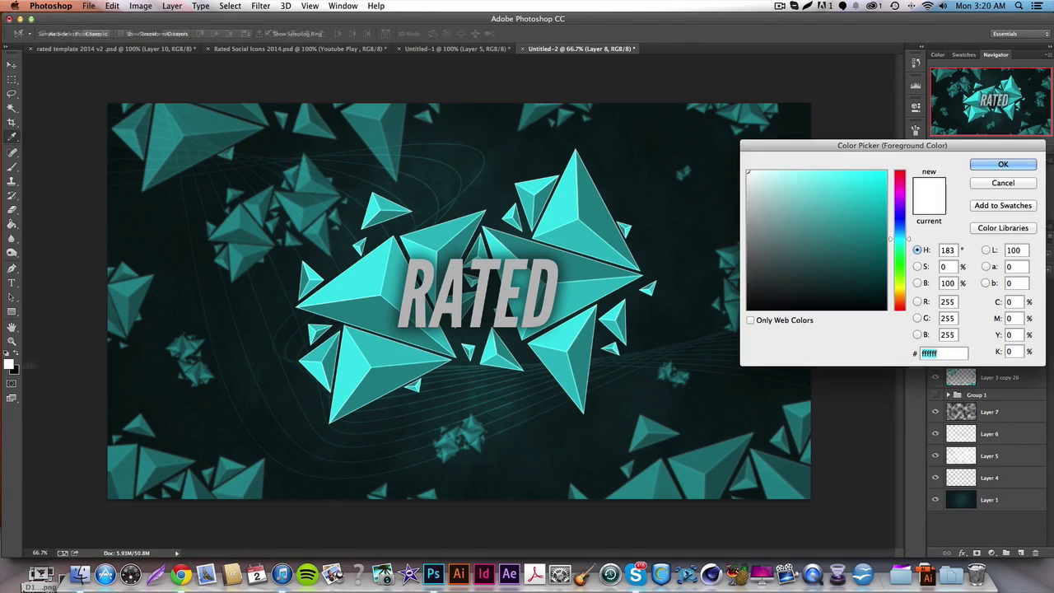
pyautogui.click(901, 235)
pyautogui.click(902, 225)
pyautogui.click(882, 176)
pyautogui.click(1003, 164)
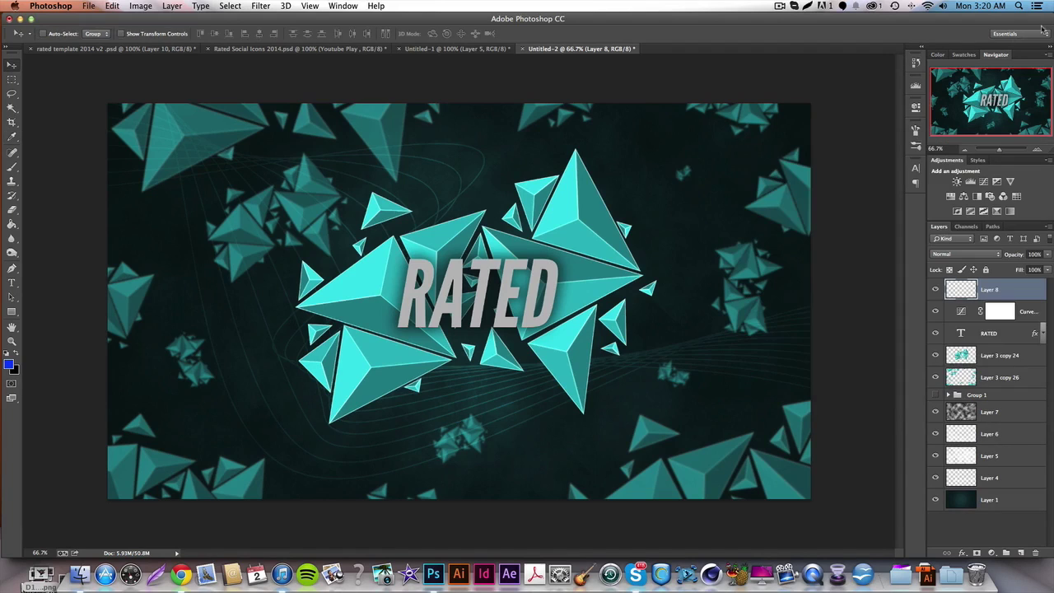
# Paint the lower-left half of the banner blue with a soft round 503 px brush
pyautogui.press('b')
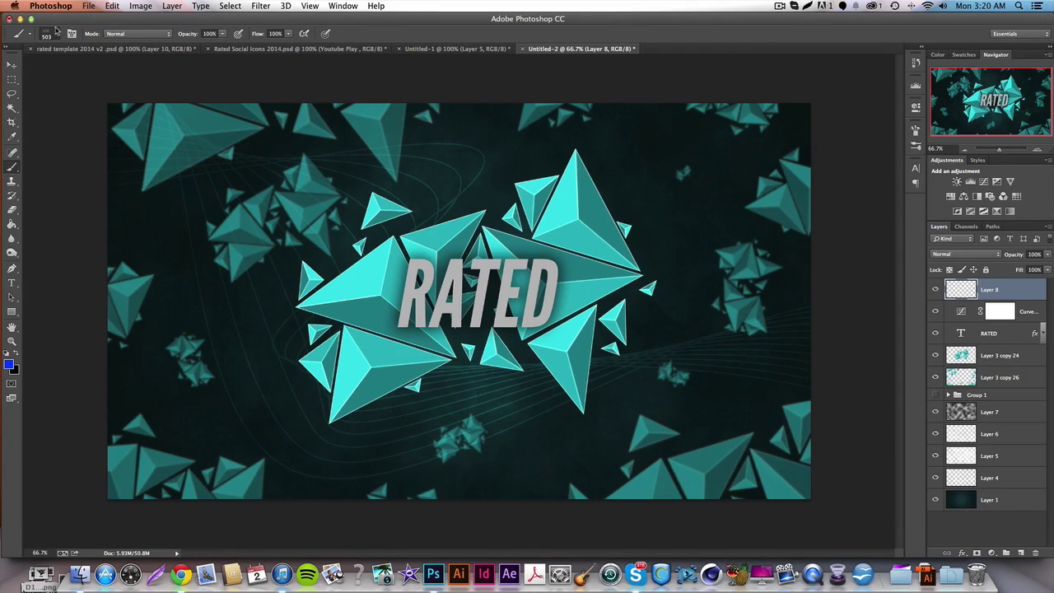
pyautogui.click(57, 33)
pyautogui.moveTo(517, 318); pyautogui.dragTo(528, 93)
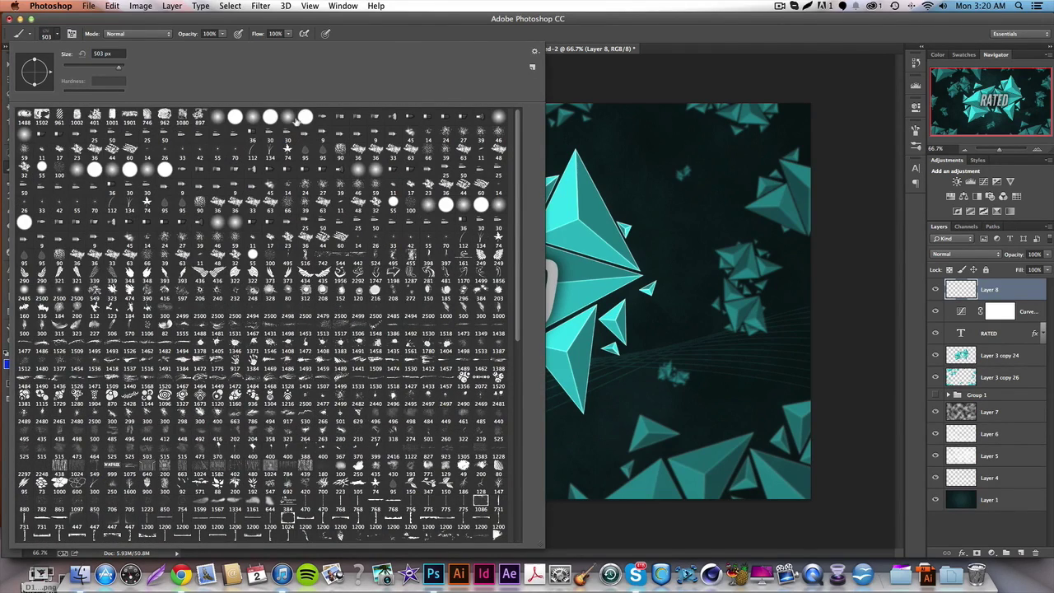
pyautogui.click(328, 23)
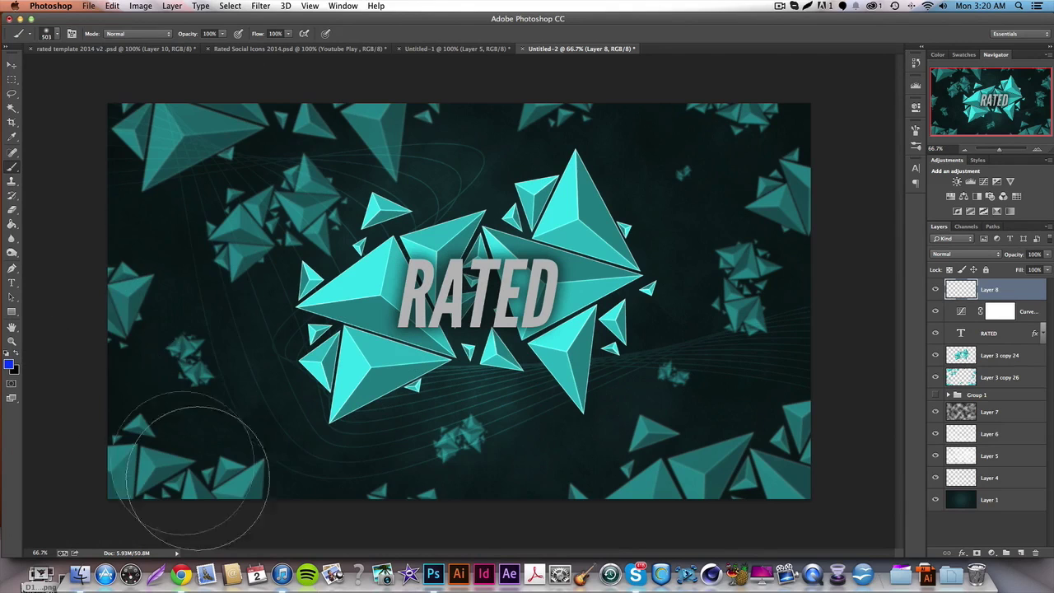
pyautogui.moveTo(200, 470)
pyautogui.mouseDown()
pyautogui.moveTo(24, 459)
pyautogui.moveTo(448, 471)
pyautogui.moveTo(170, 346)
pyautogui.moveTo(480, 418)
pyautogui.moveTo(812, 470)
pyautogui.mouseUp()
# Set the foreground colour to red (ff0000) and paint the upper-right half of the banner on the same layer
pyautogui.click(10, 364)
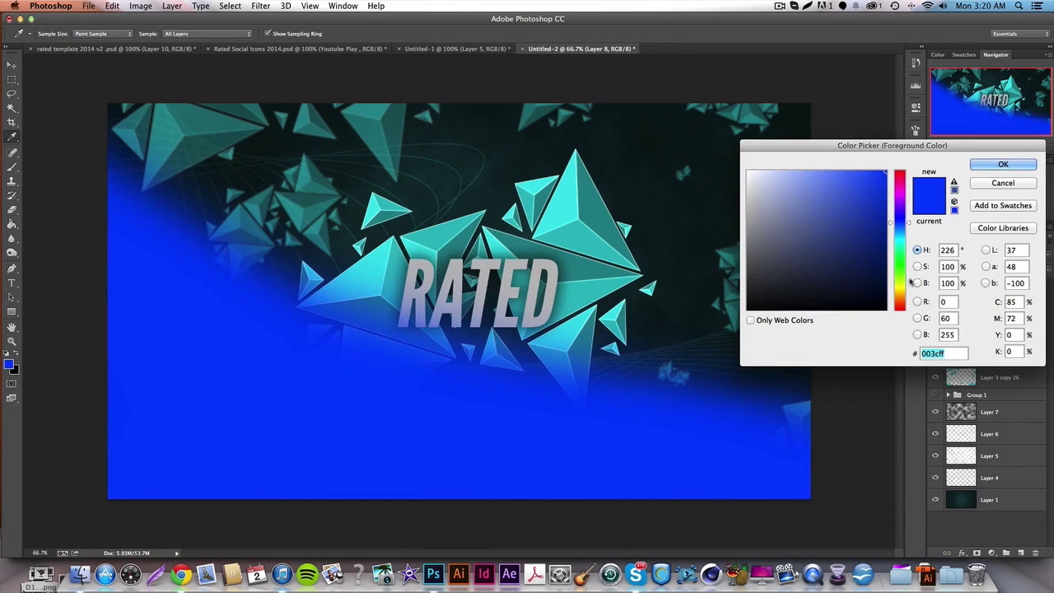
pyautogui.moveTo(905, 288); pyautogui.dragTo(901, 351)
pyautogui.press('Return')
pyautogui.moveTo(866, 161)
pyautogui.mouseDown()
pyautogui.moveTo(717, 129)
pyautogui.moveTo(847, 377)
pyautogui.moveTo(294, 94)
pyautogui.moveTo(710, 327)
pyautogui.moveTo(847, 377)
pyautogui.moveTo(777, 305)
pyautogui.moveTo(132, 107)
pyautogui.moveTo(308, 82)
pyautogui.mouseUp()
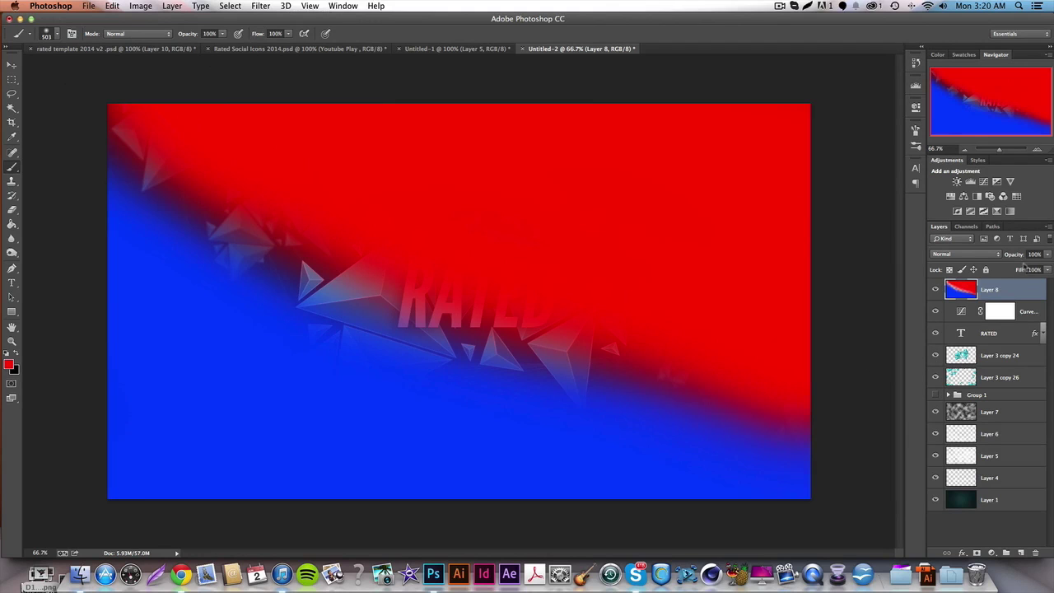
# Set the red and blue colour layer's opacity to 5% and switch to the Move tool
pyautogui.click(1033, 255)
pyautogui.write('1')
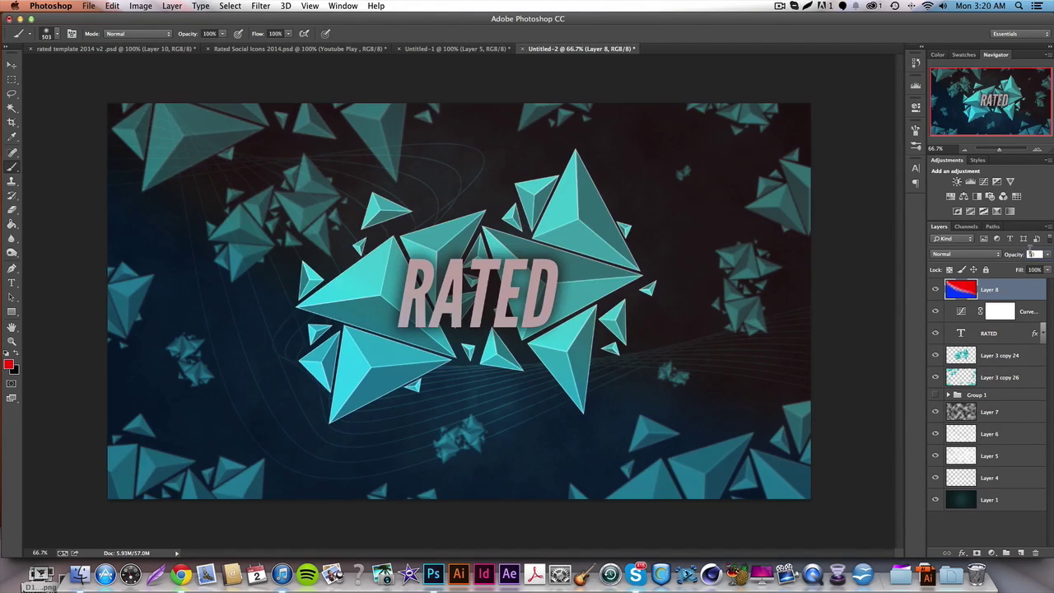
pyautogui.press('Return')
pyautogui.click(12, 66)
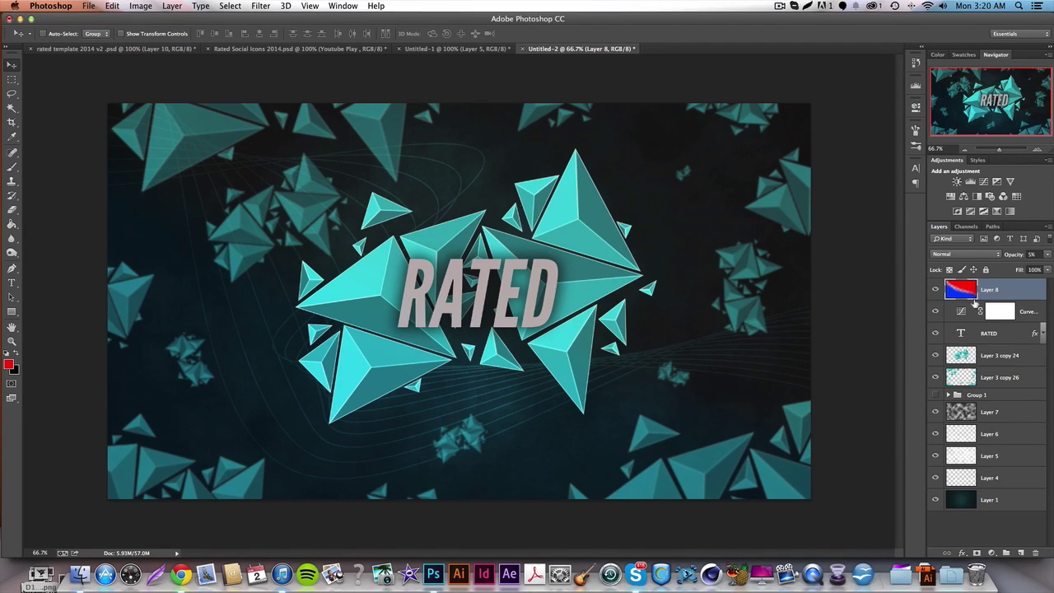
# Add a new layer above the red and blue layer and set the foreground colour to white
pyautogui.click(1020, 553)
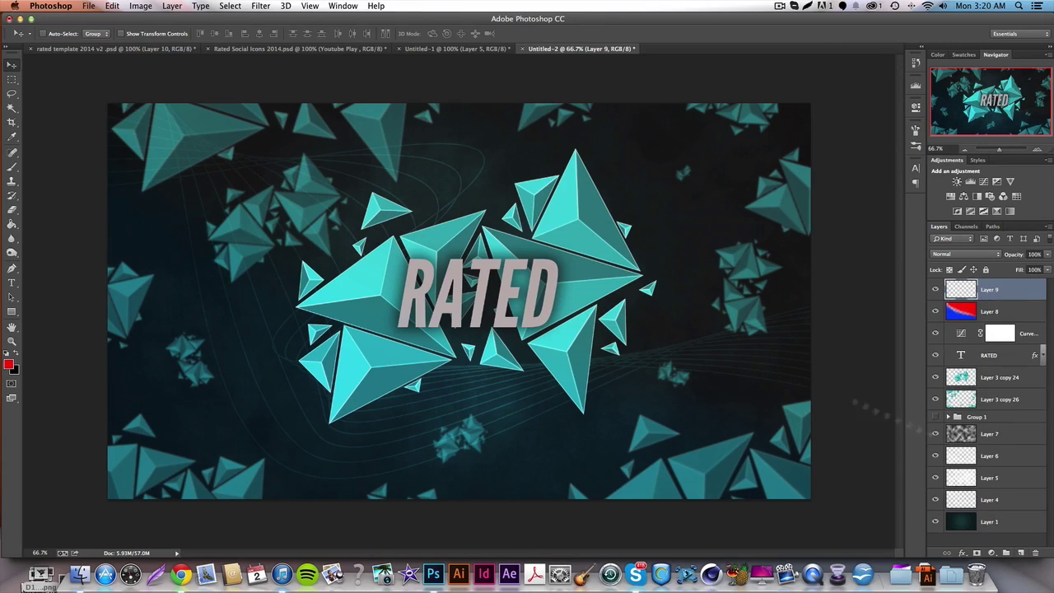
pyautogui.click(10, 364)
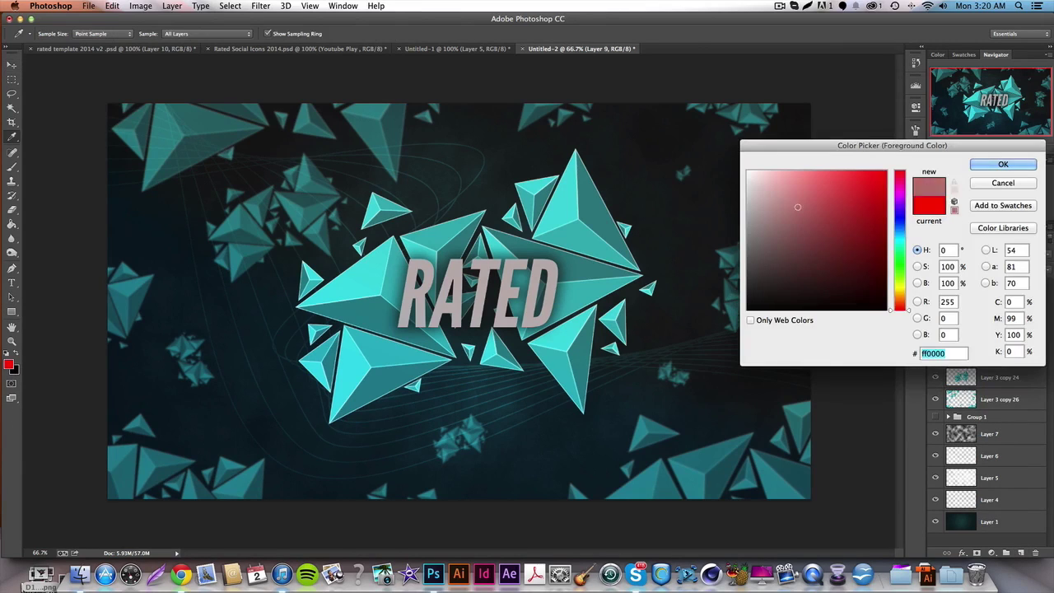
pyautogui.moveTo(797, 206); pyautogui.dragTo(746, 170)
pyautogui.press('Return')
# Set the soft brush to 1000 px and dab one white glow at the banner's top edge, above the text
pyautogui.click(12, 167)
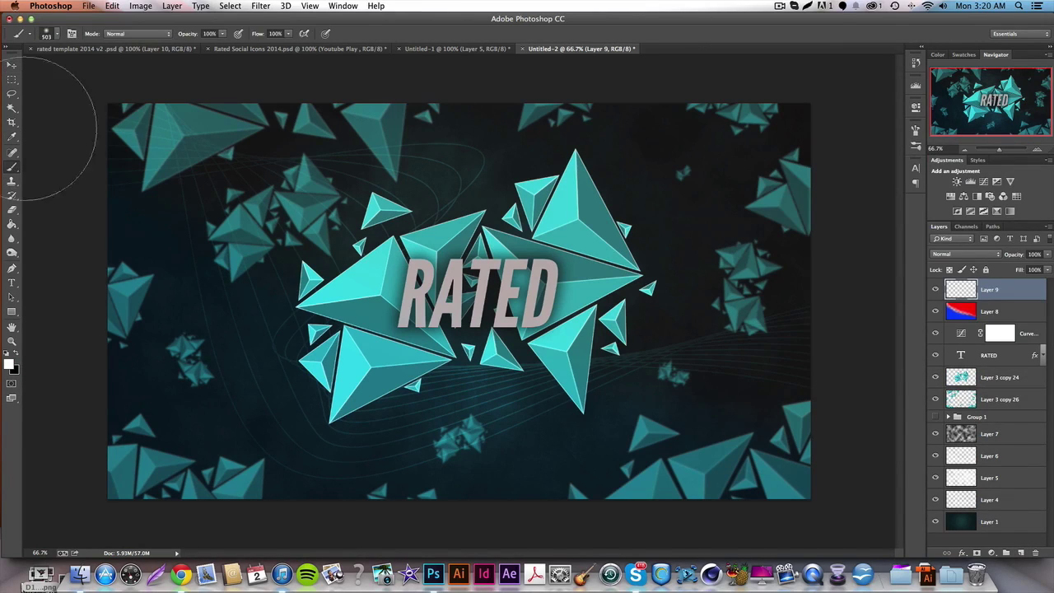
pyautogui.click(57, 35)
pyautogui.click(111, 54)
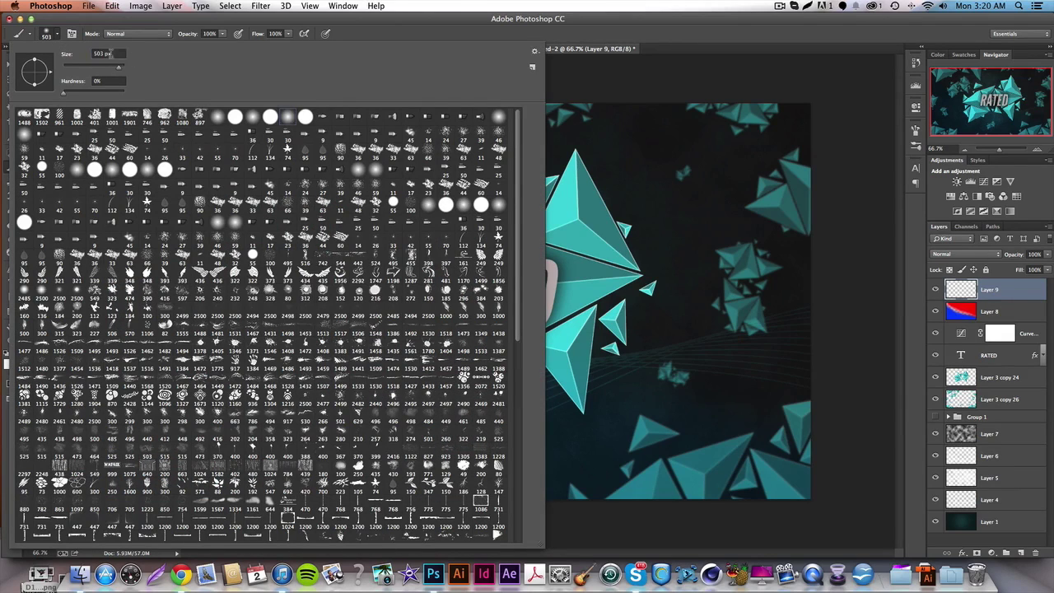
pyautogui.write('1000')
pyautogui.press('Return')
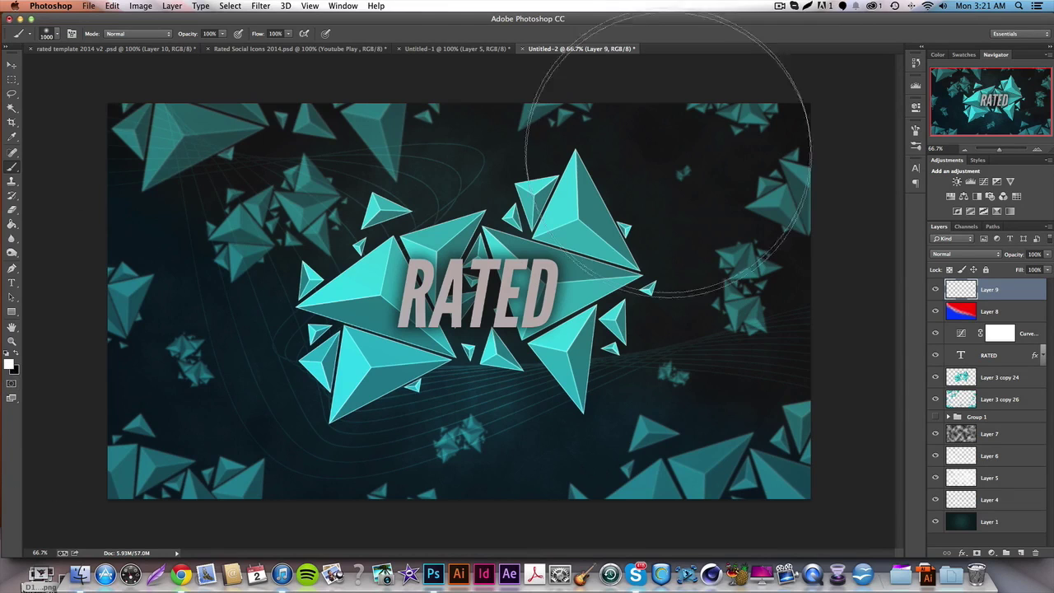
pyautogui.click(445, 97)
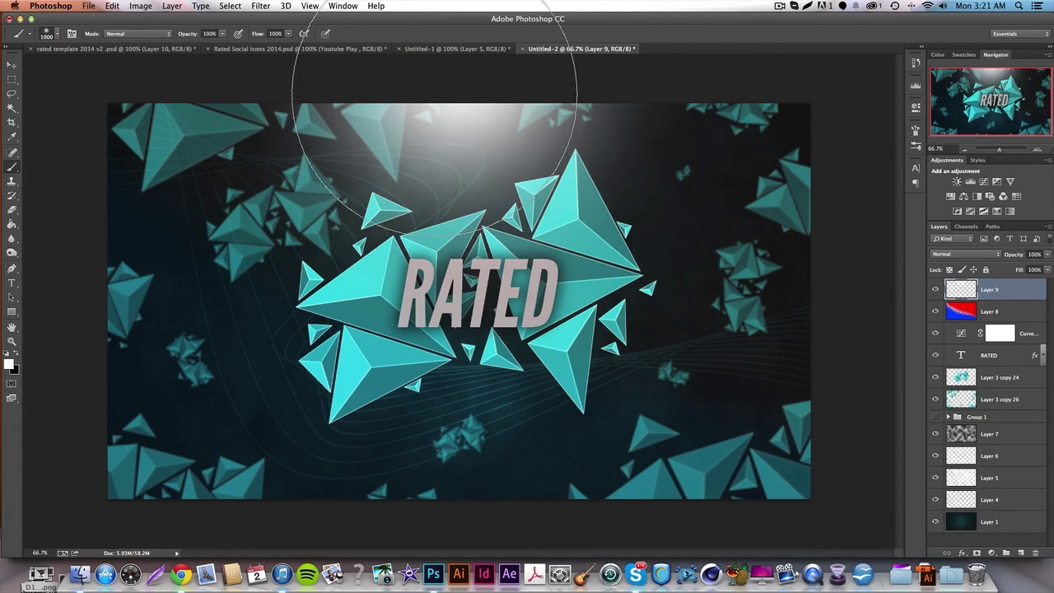
pyautogui.press('super+z')
pyautogui.press('super+z')
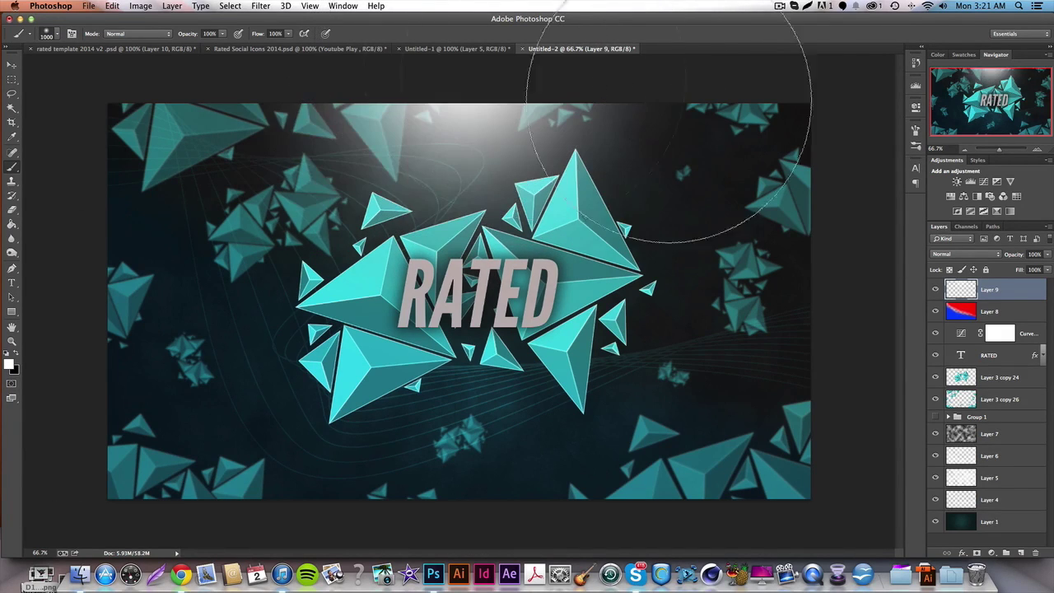
# Set the white glow layer's opacity to 50% and switch to the Move tool
pyautogui.doubleClick(1034, 253)
pyautogui.write('50')
pyautogui.press('Return')
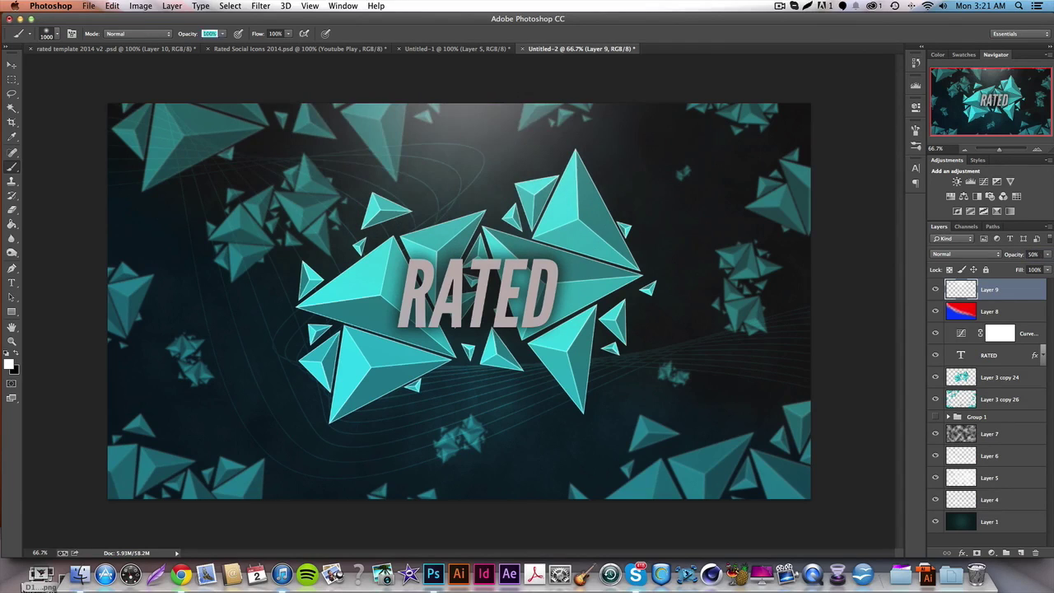
pyautogui.press('Return')
pyautogui.press('v')
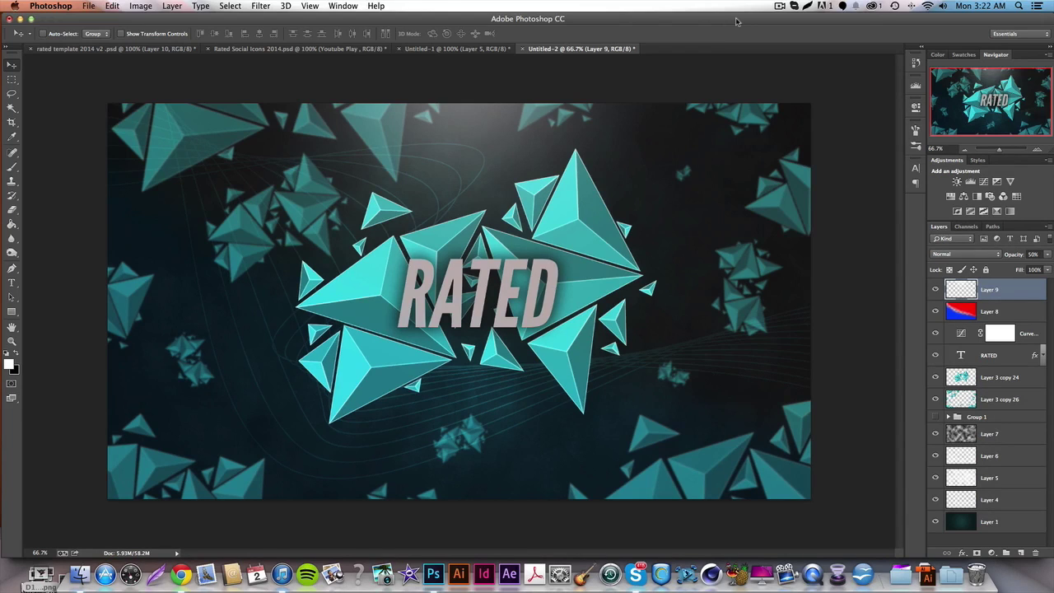
pyautogui.click(780, 6)
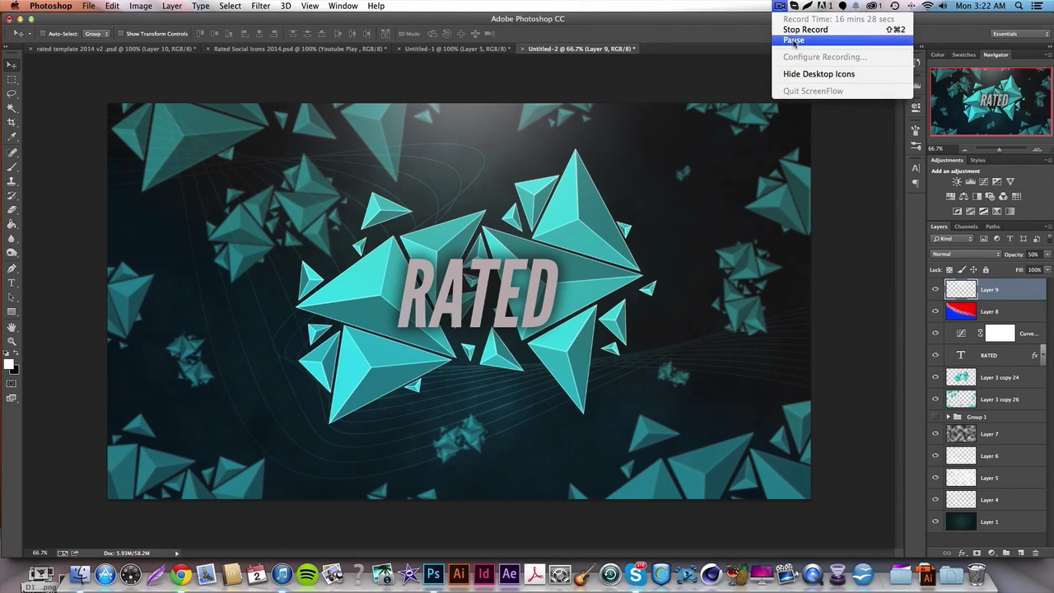
pyautogui.click(794, 27)
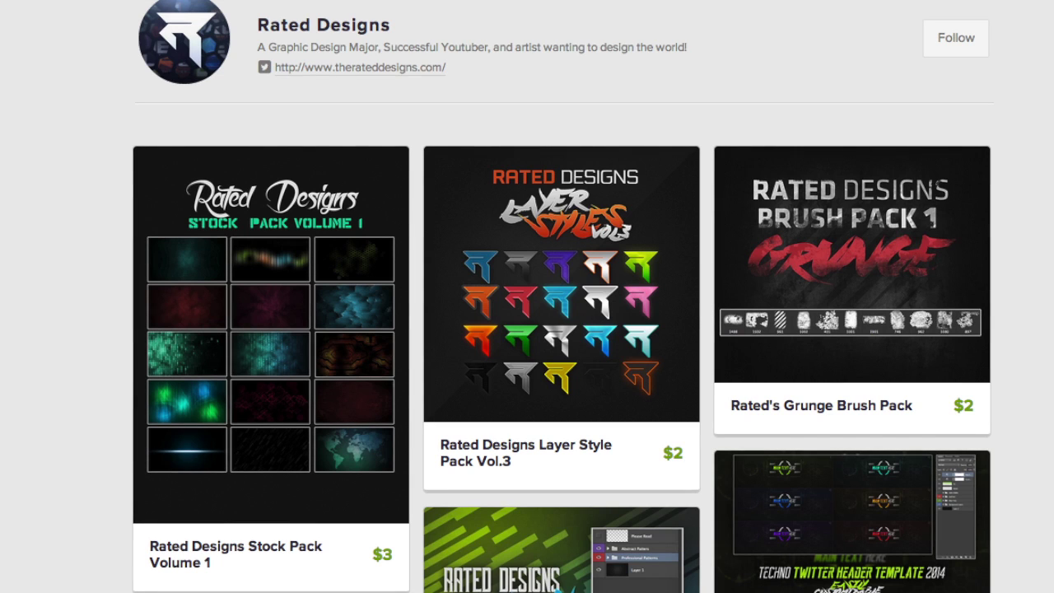